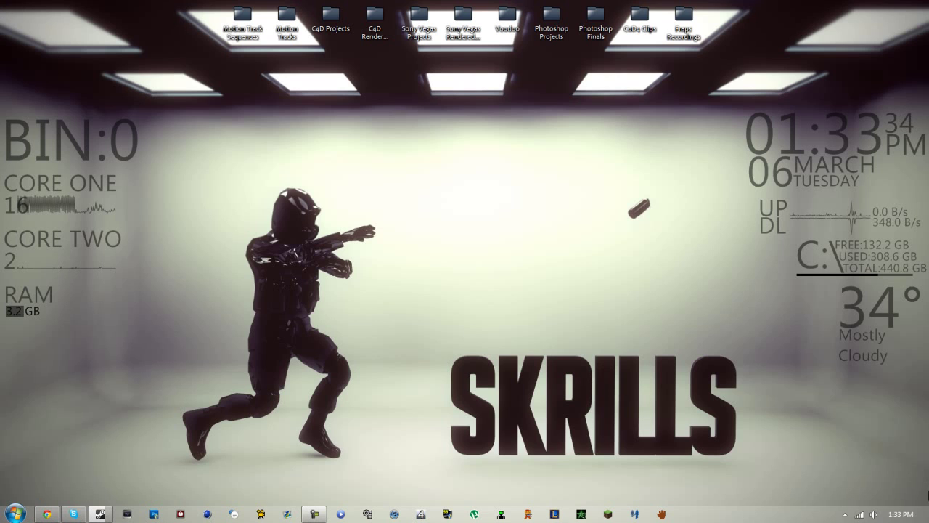
drag(3, 4, 1, 202)
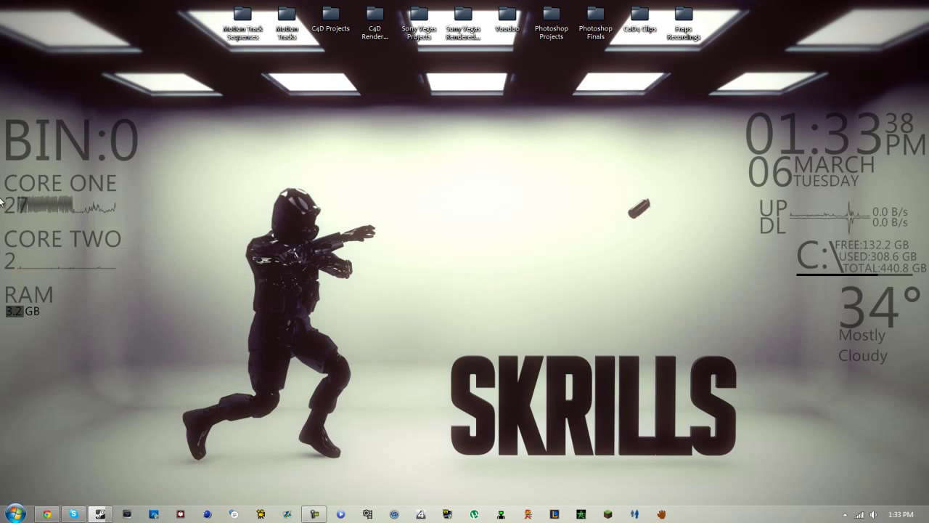
drag(19, 1, 927, 1)
drag(798, 2, 63, 53)
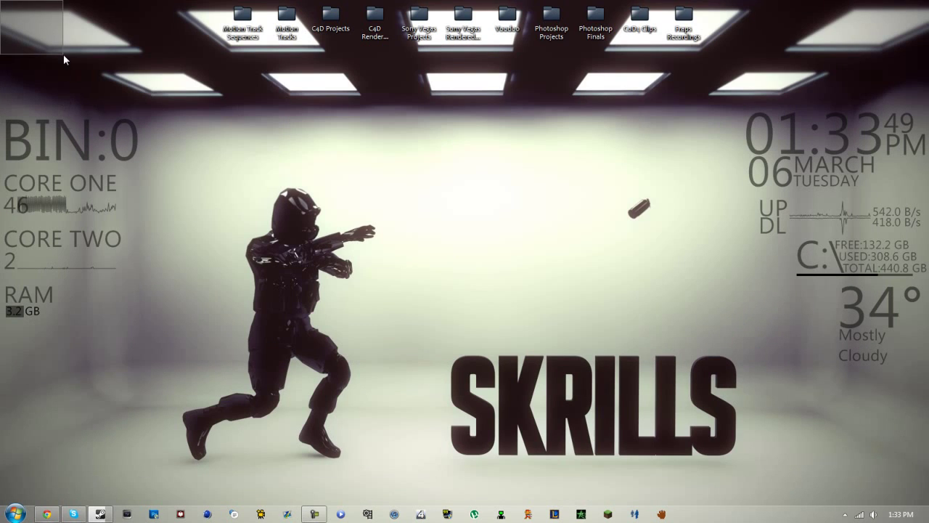
drag(282, 156, 450, 261)
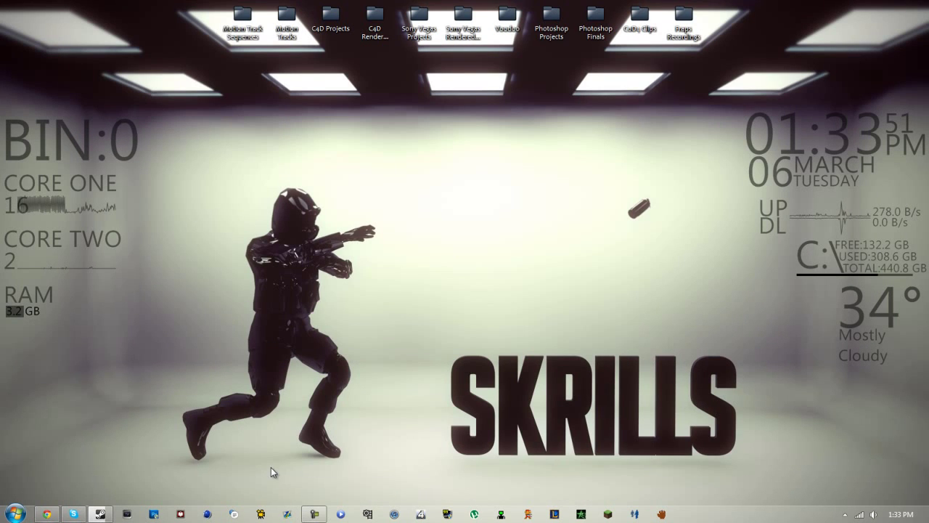
Switch to Chrome, view the YouTube video "noir. (Should I Finish?)", and minimize the browser
click(46, 514)
click(276, 305)
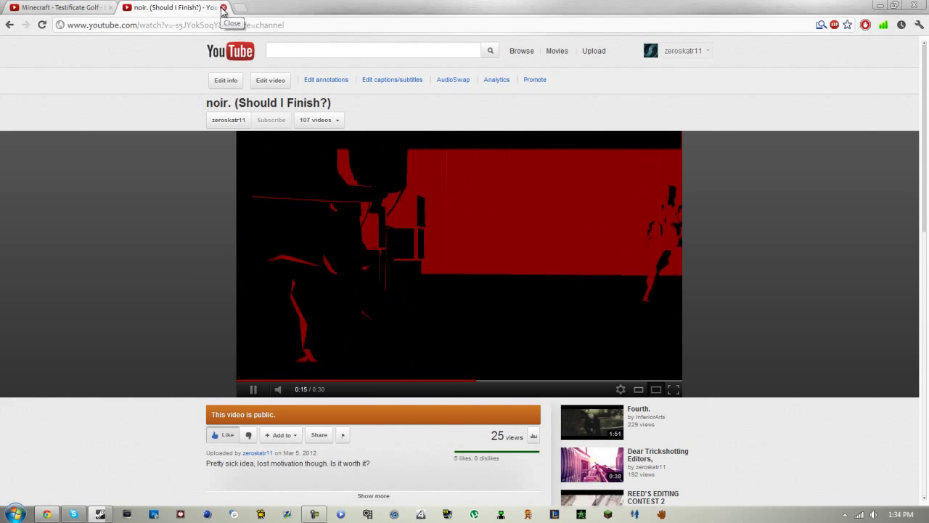
click(499, 308)
click(881, 6)
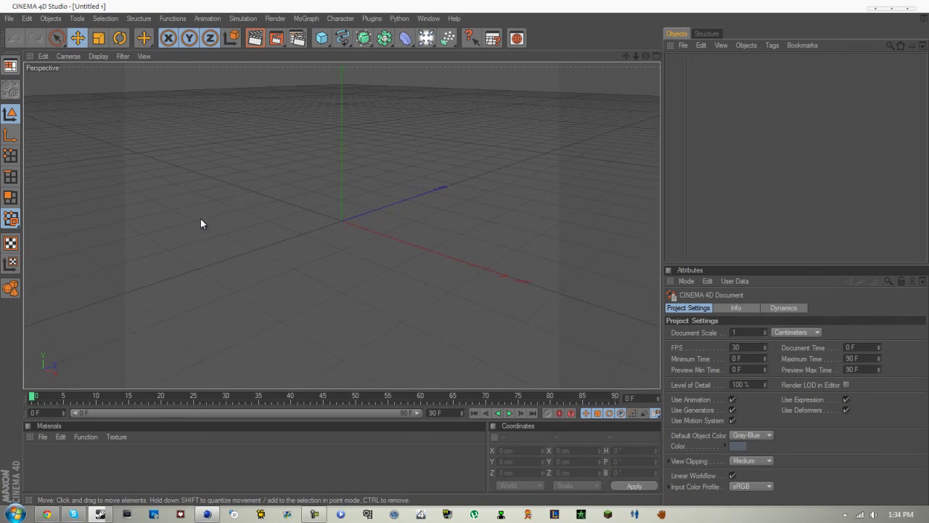
Open the map file countdown_complete.fbx from the Maps folder inside Downloads > Cod4 Models > Cod4 Models, accepting the import settings
click(9, 18)
click(29, 40)
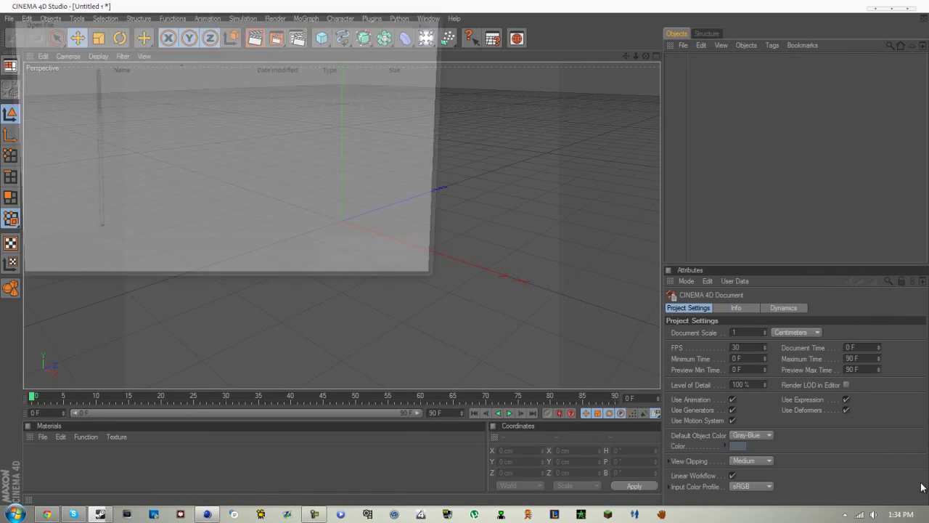
drag(114, 29, 540, 71)
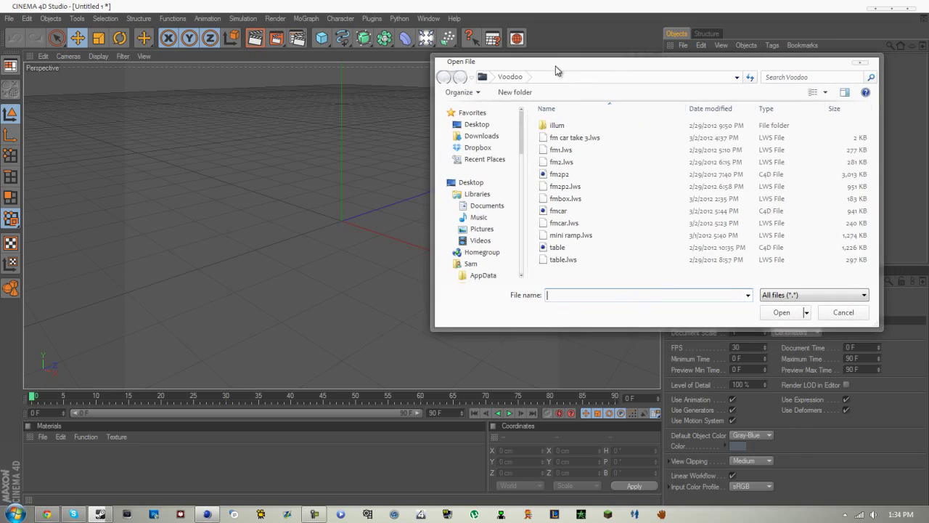
click(480, 136)
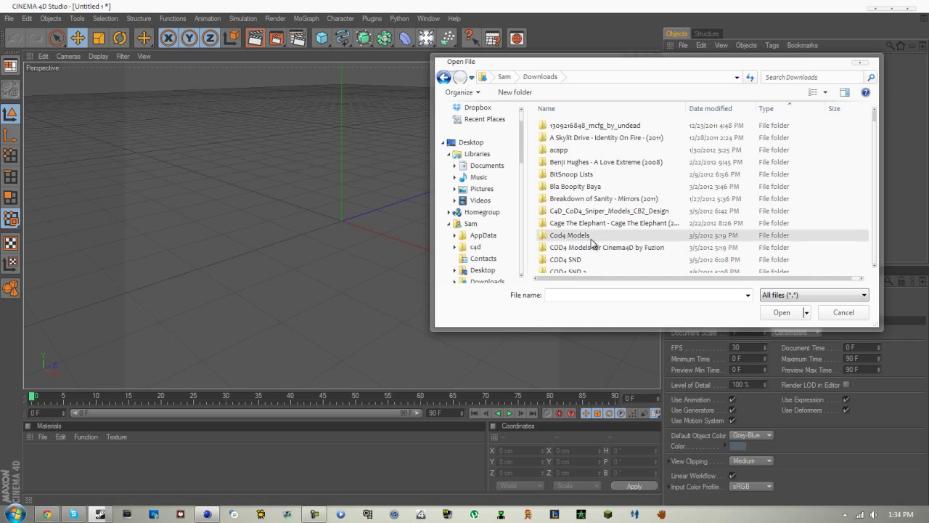
double_click(585, 236)
double_click(570, 127)
double_click(576, 137)
double_click(587, 137)
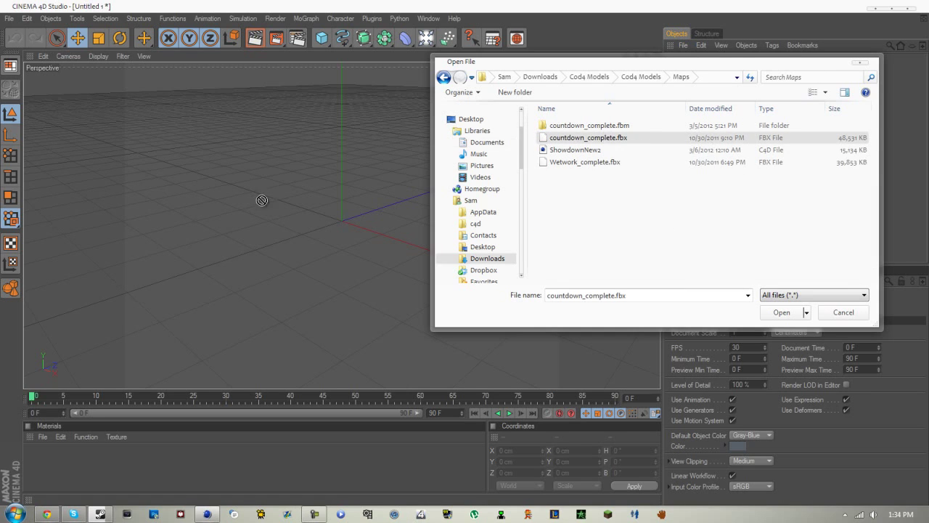
double_click(591, 139)
click(574, 243)
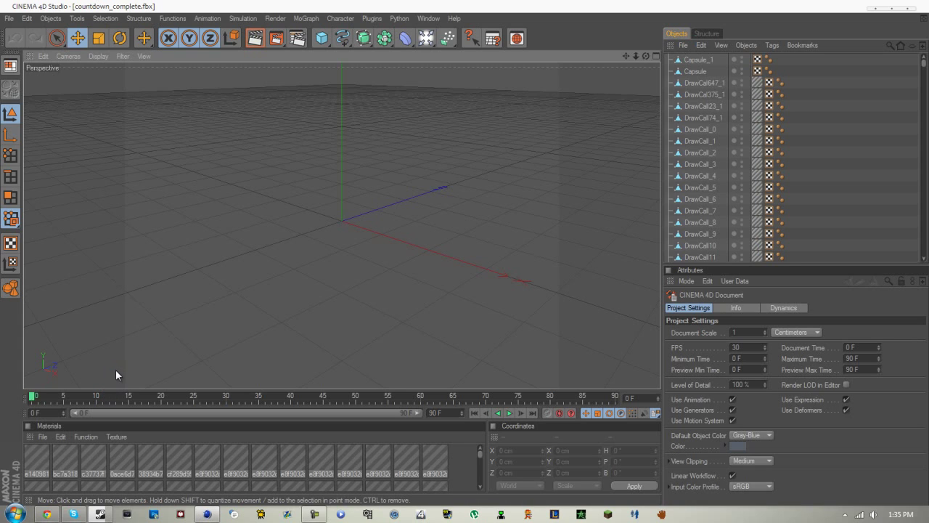
Examine the imported map, from its rocky hills and trees to the paved yard with the open silo hatches
drag(83, 397, 98, 398)
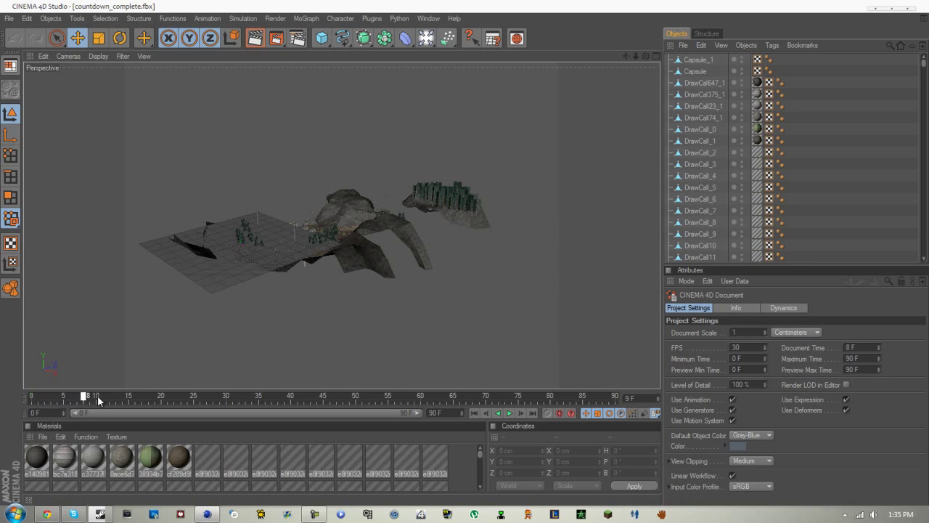
drag(95, 347, 31, 347)
scroll(417, 295, up, 15)
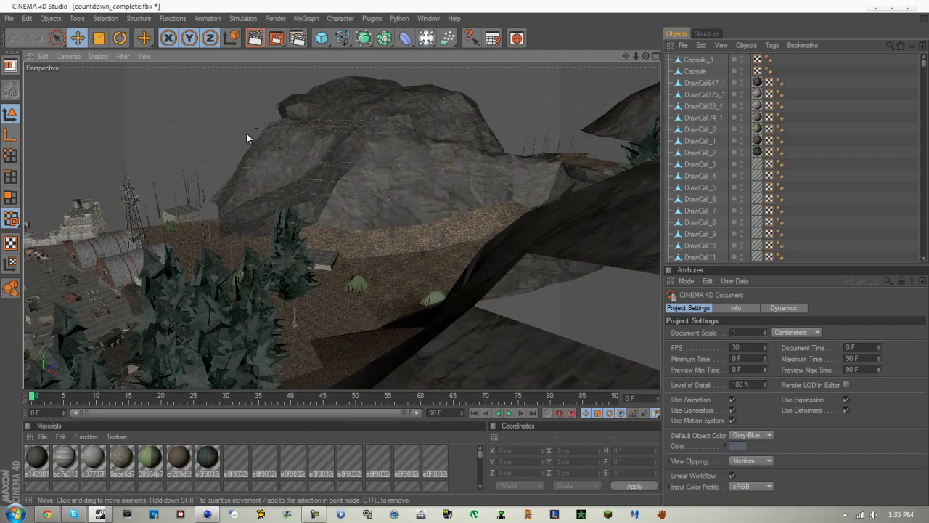
drag(626, 56, 216, 237)
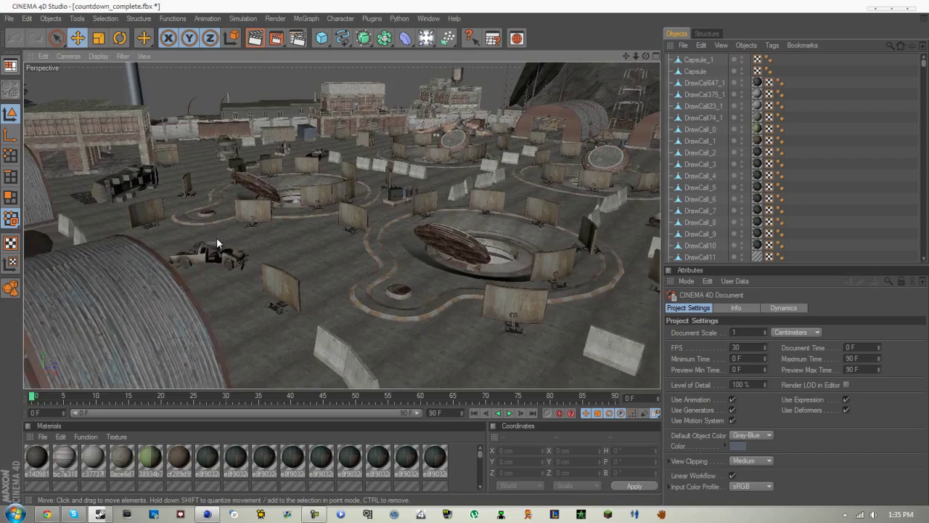
scroll(216, 237, up, 5)
scroll(409, 192, up, 6)
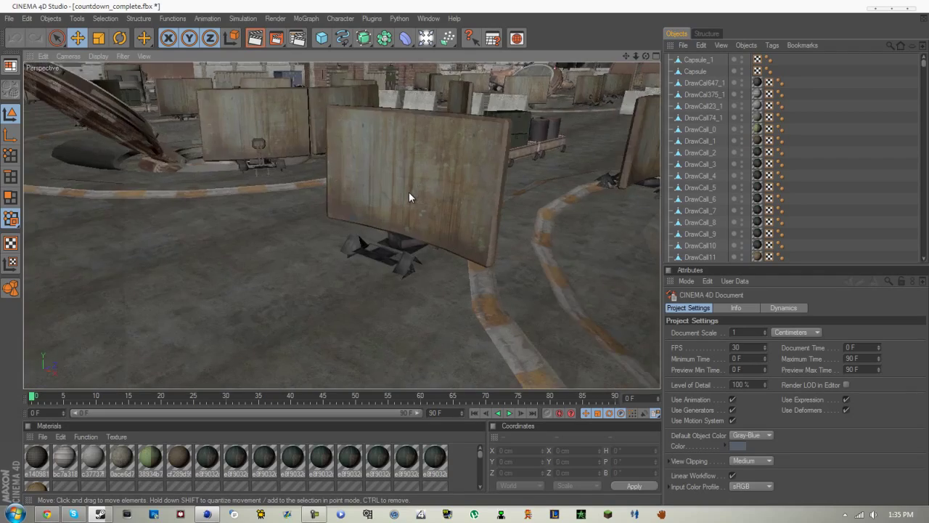
scroll(414, 194, down, 8)
drag(407, 209, 404, 225)
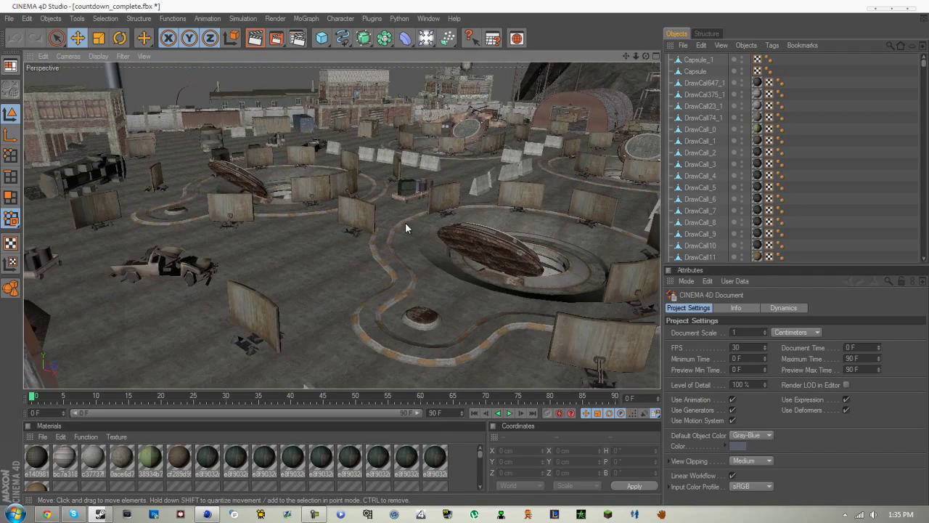
Select all of the imported map's materials and delete them
click(36, 455)
drag(481, 457, 479, 491)
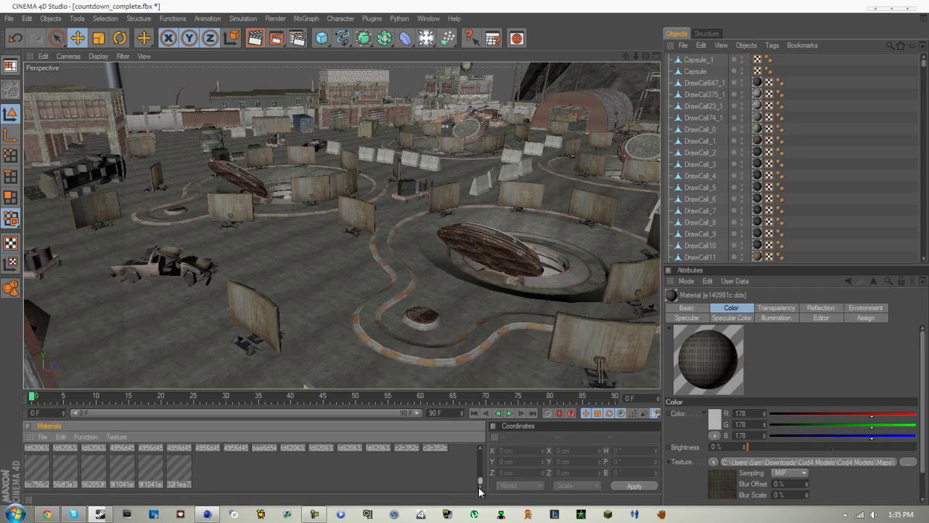
key(ctrl+a)
key(Delete)
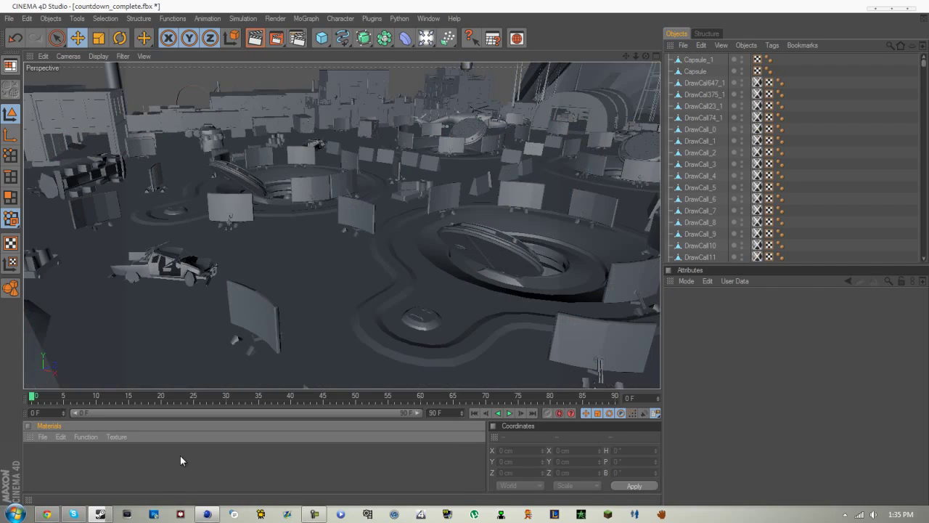
Group all objects from Capsule_1 through the last DrawCall object into one null and rename it "map"
click(696, 61)
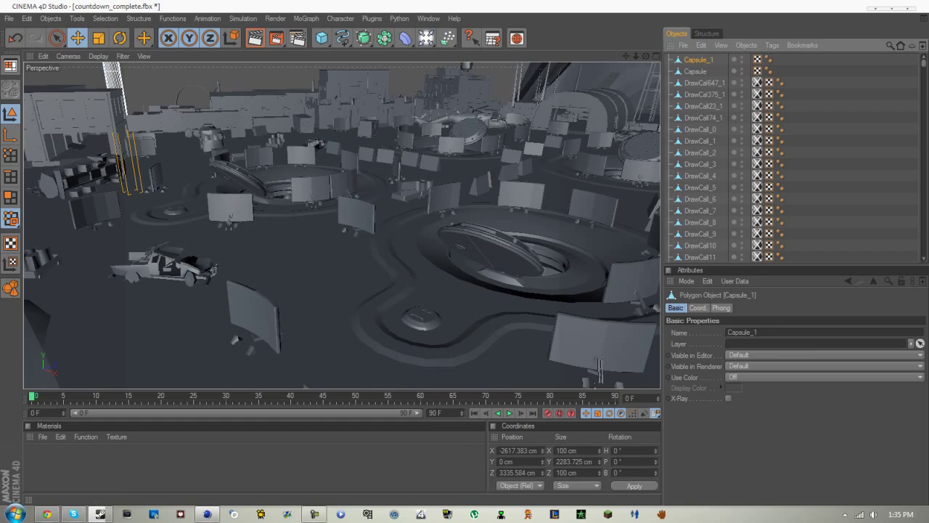
drag(924, 70, 913, 269)
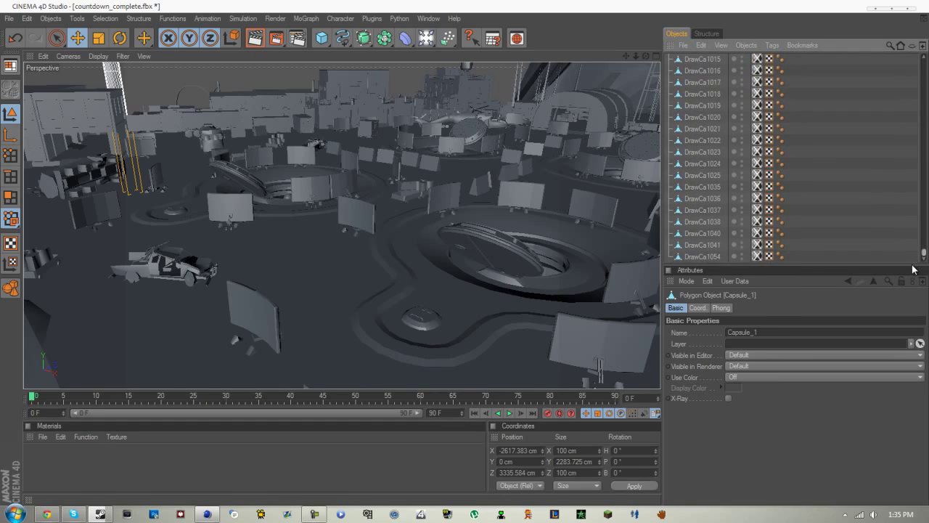
shift+click(708, 256)
key(alt+g)
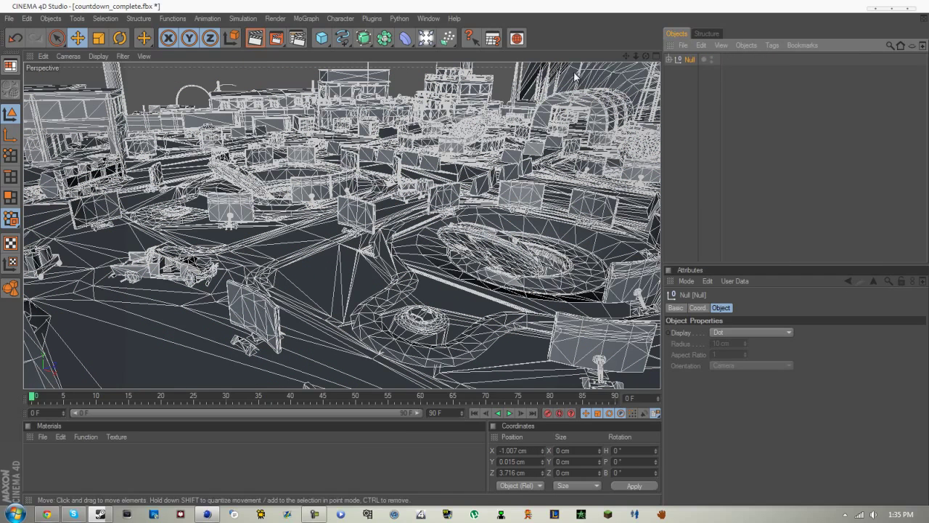
double_click(693, 60)
text(map)
key(Return)
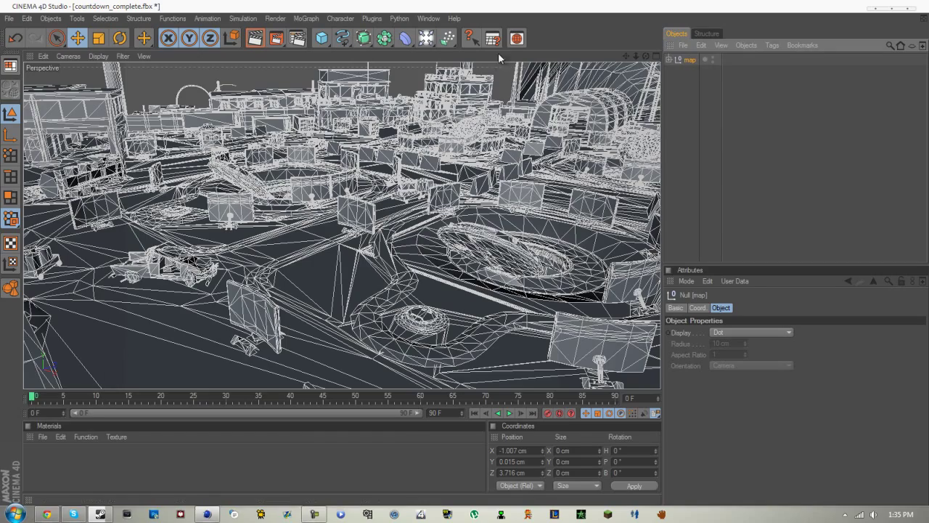
Add a camera object to the scene at the current view of the yard
drag(625, 56, 699, 19)
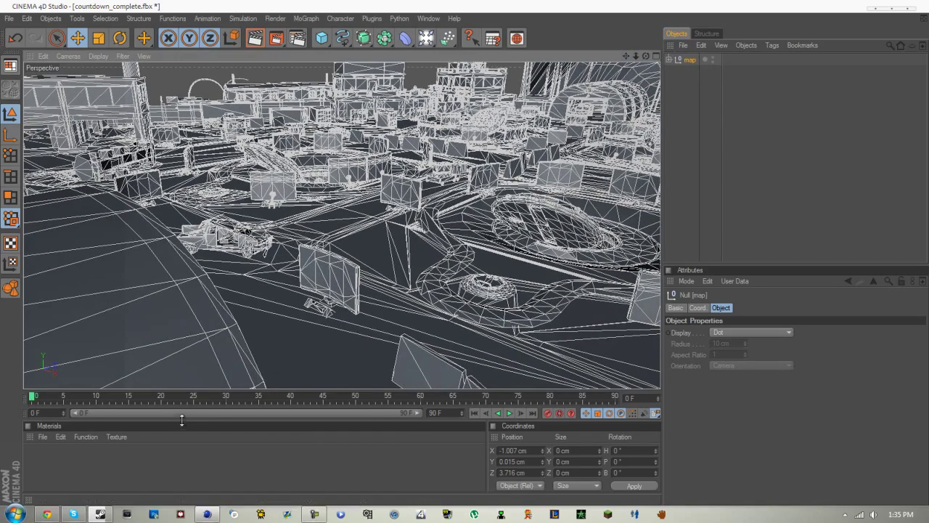
click(165, 470)
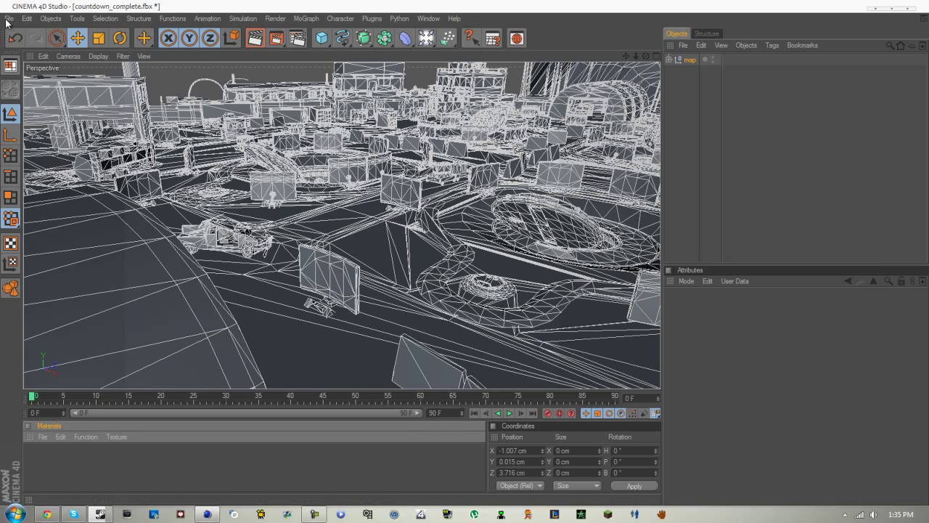
drag(46, 407, 254, 390)
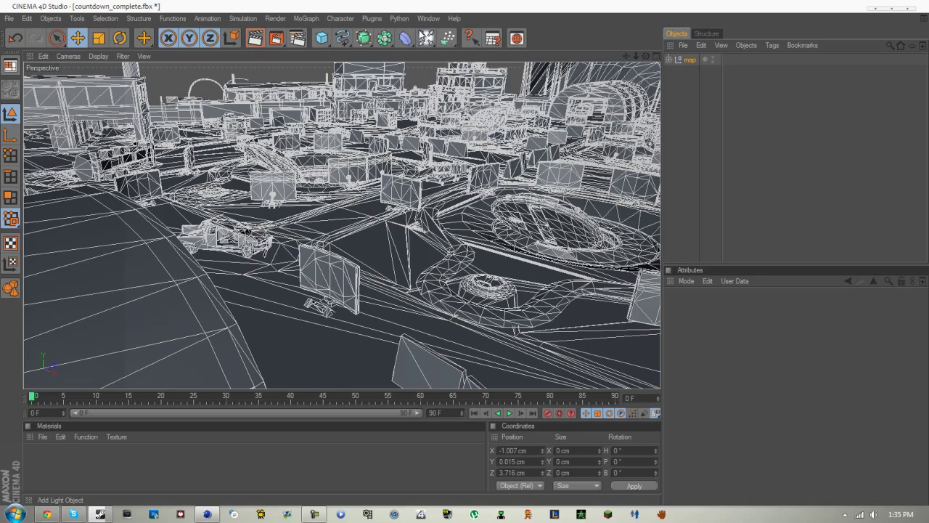
click(425, 38)
click(467, 112)
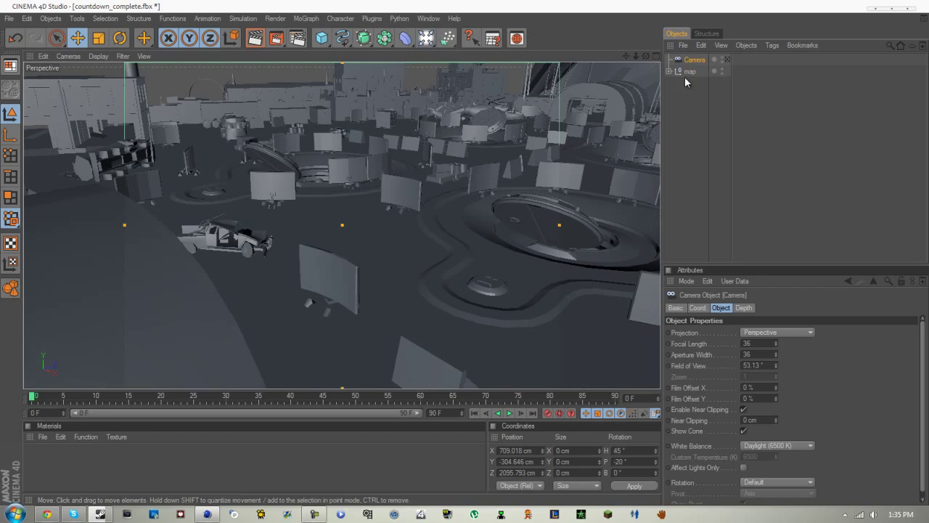
Explore the arched hut and its interior in the editor view to find a shot facing the inner doorway
alt+right_drag(411, 224, 401, 231)
alt+drag(498, 223, 464, 252)
scroll(470, 256, up, 10)
scroll(466, 252, up, 4)
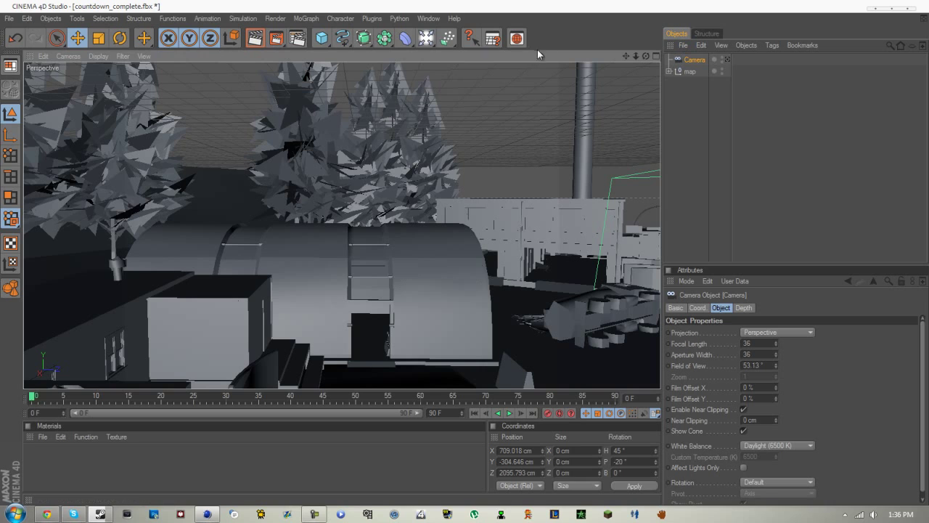
drag(464, 254, 465, 253)
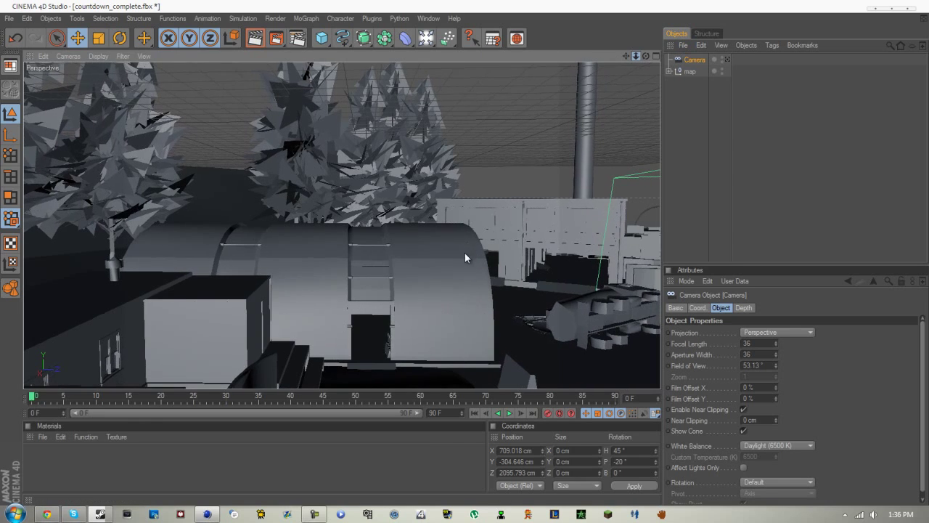
drag(625, 55, 465, 241)
scroll(466, 247, up, 8)
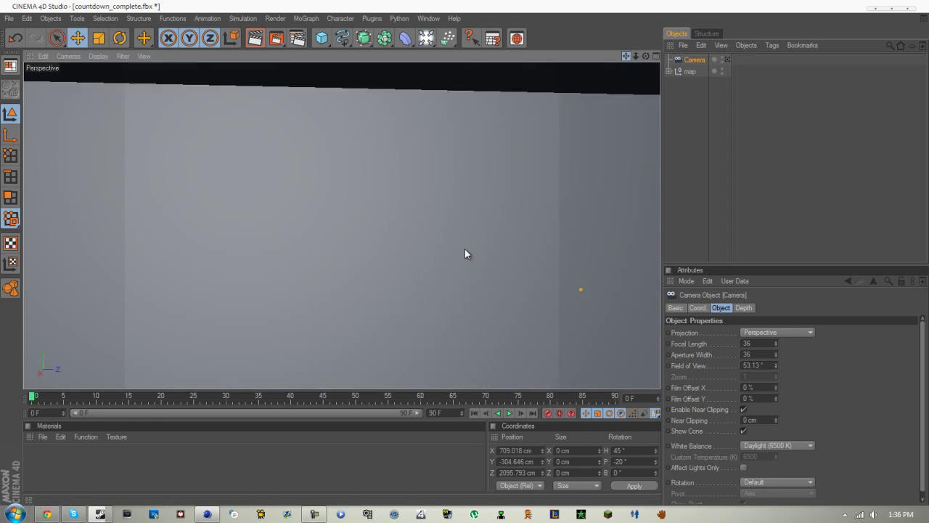
scroll(465, 254, up, 10)
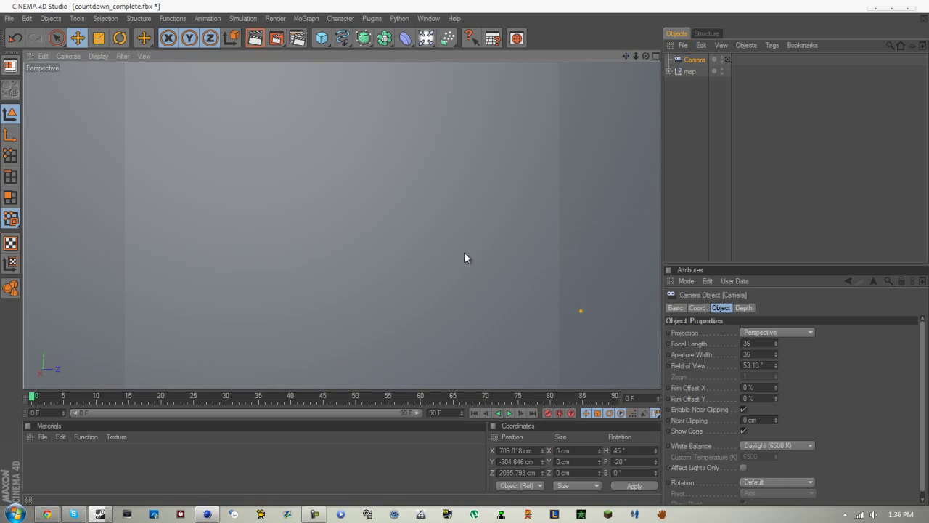
scroll(595, 231, down, 3)
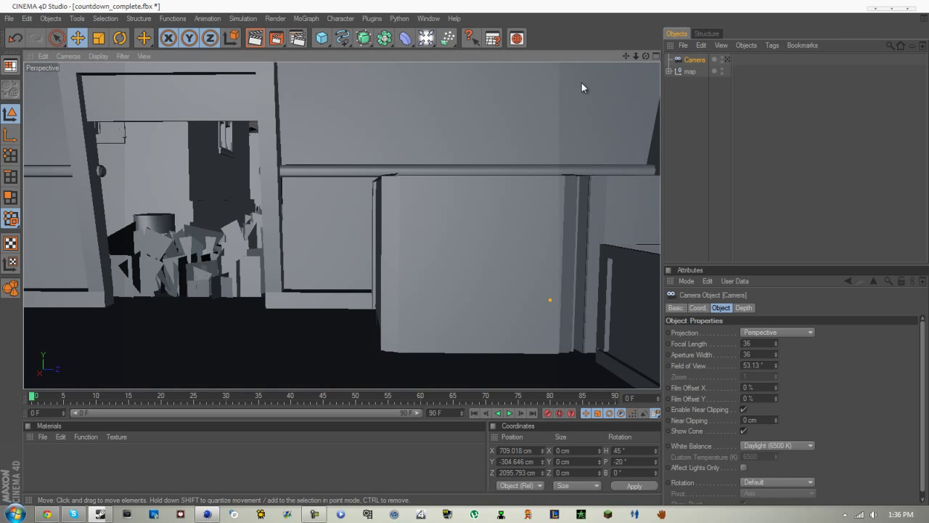
drag(624, 55, 465, 253)
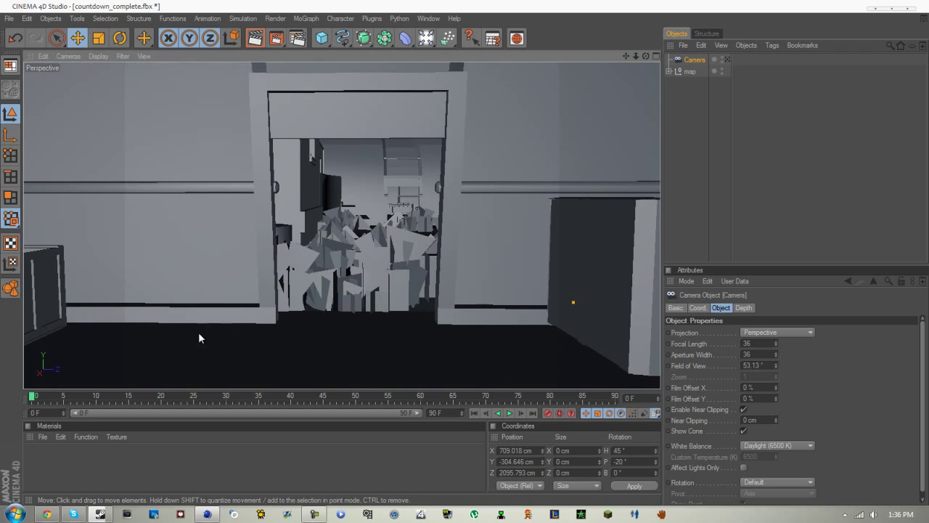
Look through the camera, place it inside the arched hut facing the doorway at heading 84° and pitch -5°, and keyframe it at frame 0
click(729, 60)
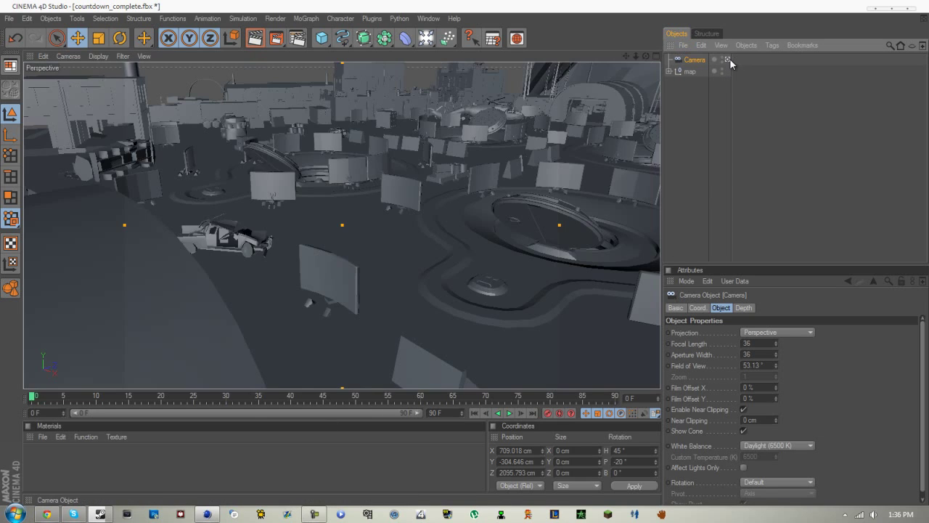
alt+drag(463, 251, 466, 305)
alt+right_drag(467, 306, 474, 306)
alt+drag(421, 224, 463, 258)
mouse_move(463, 258)
alt+right_down()
mouse_move(423, 225)
mouse_move(415, 232)
mouse_move(463, 255)
alt+right_up()
alt+drag(462, 256, 421, 270)
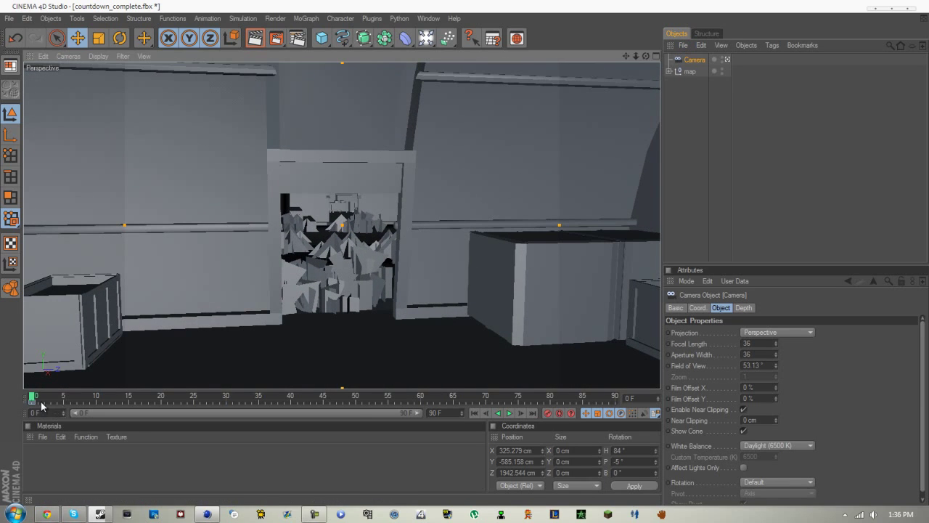
Extend the animation's length to 450 frames
drag(32, 402, 144, 403)
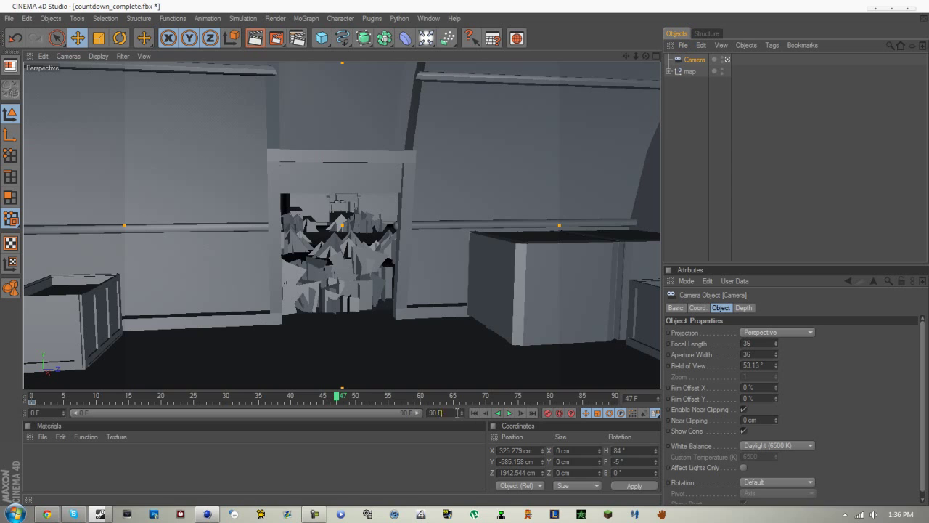
text(450)
key(Return)
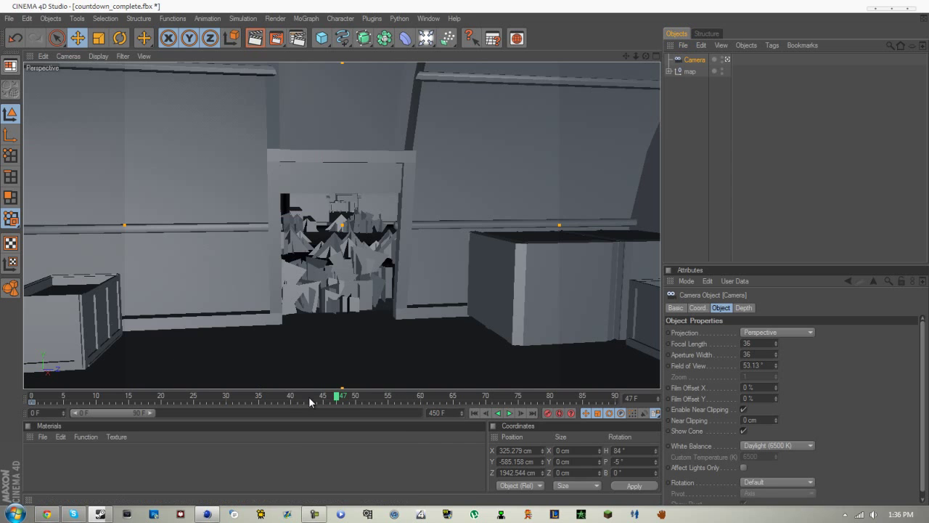
Keyframe the camera at frame 70 outside the doorway, overlooking the yard at heading 51.1° and pitch -3.1°
alt+right_drag(203, 341, 464, 258)
alt+drag(464, 258, 564, 356)
click(546, 413)
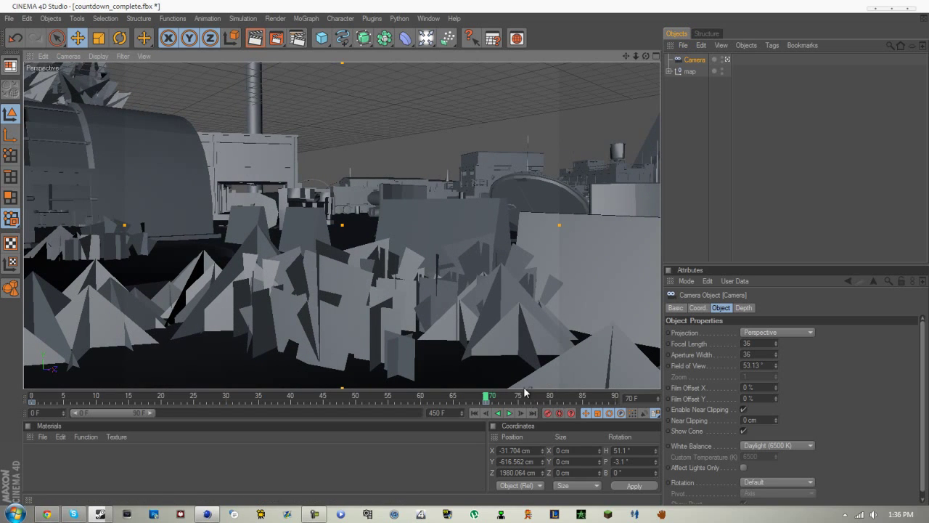
scroll(476, 330, up, 6)
alt+drag(476, 331, 462, 253)
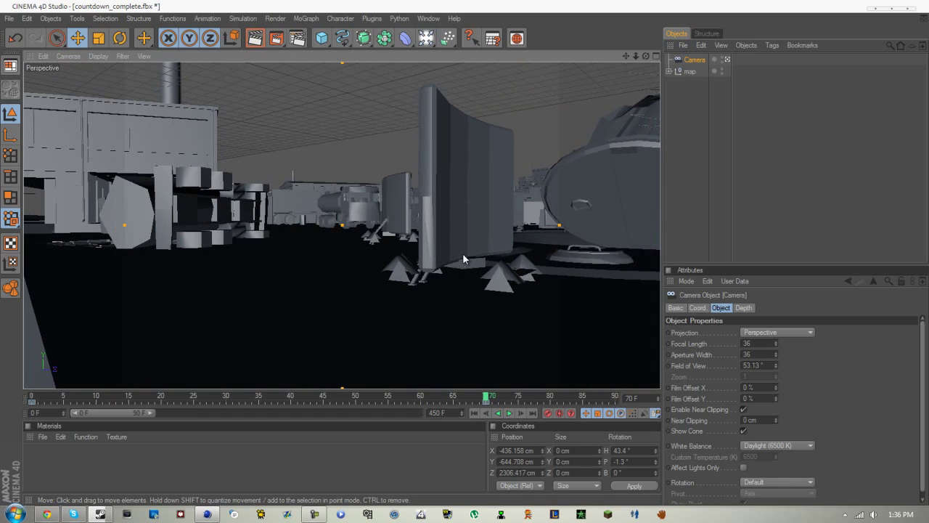
drag(493, 402, 623, 395)
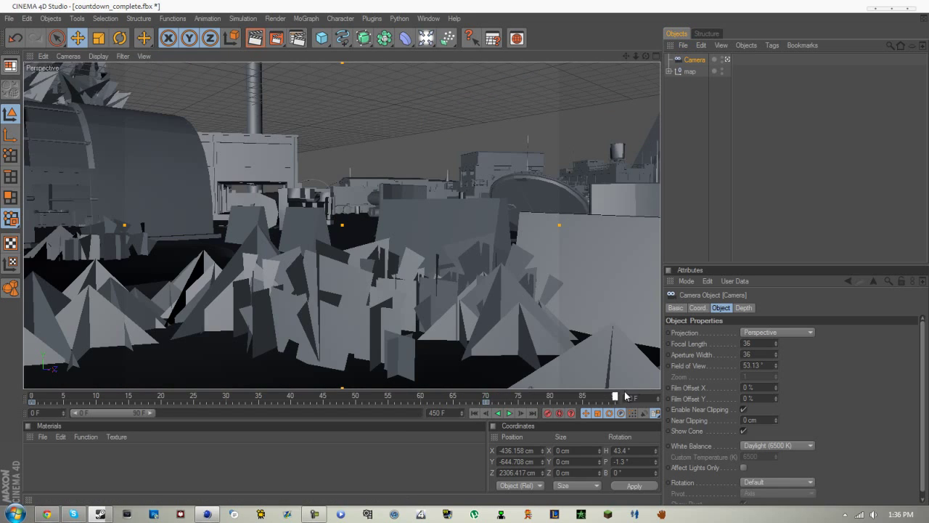
Extend the visible frame range to 266 and keyframe the camera at frame 153 near the curved panel, heading 64.2° and pitch -1.6°
drag(161, 413, 282, 411)
click(417, 395)
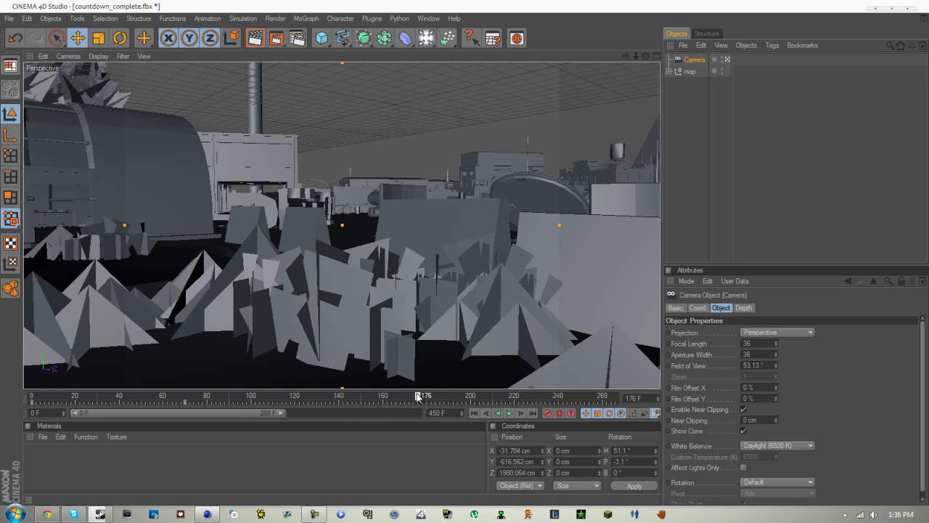
scroll(403, 274, up, 5)
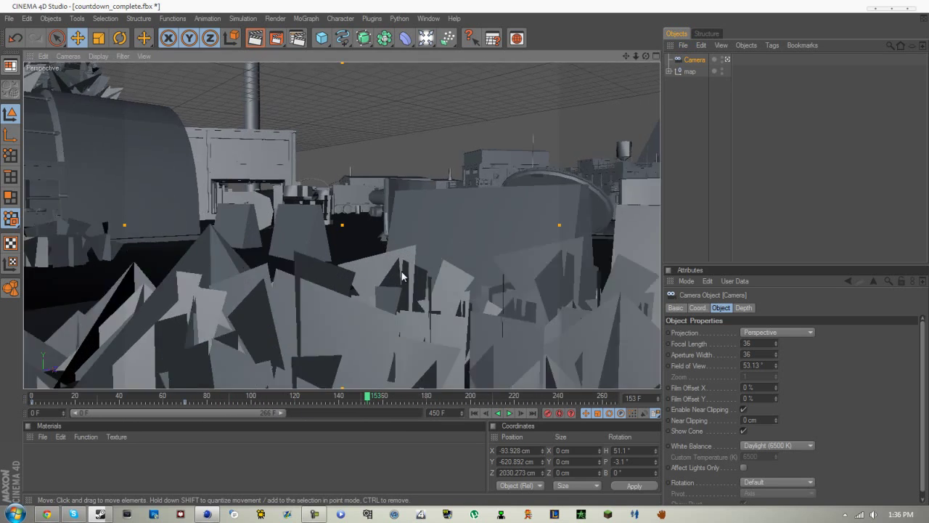
alt+middle_drag(400, 270, 464, 253)
scroll(476, 288, up, 2)
mouse_move(461, 251)
alt+mouse_down()
mouse_move(480, 254)
mouse_move(465, 256)
alt+mouse_up()
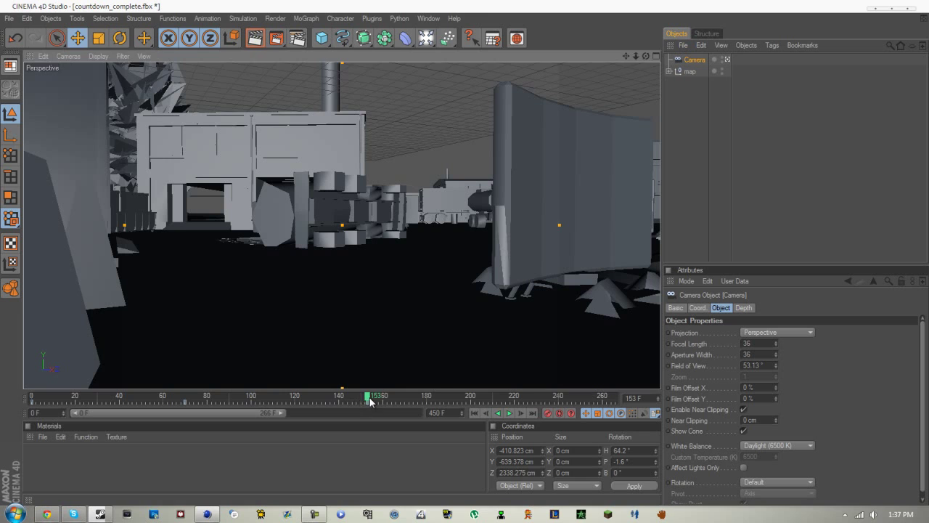
Show all 450 frames in the timeline and keyframe the camera at frame 241 facing the open hangar, heading 103.1° and pitch 0.1°
drag(369, 402, 460, 400)
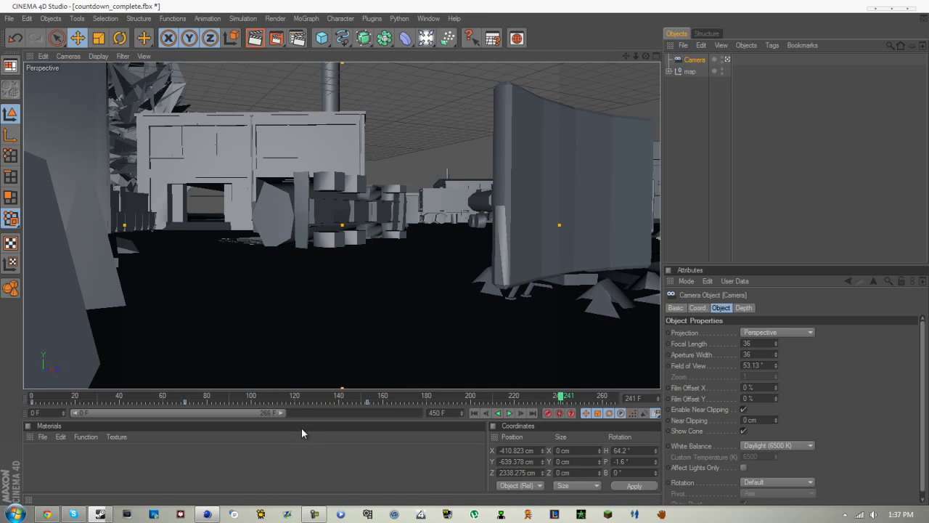
drag(282, 412, 473, 418)
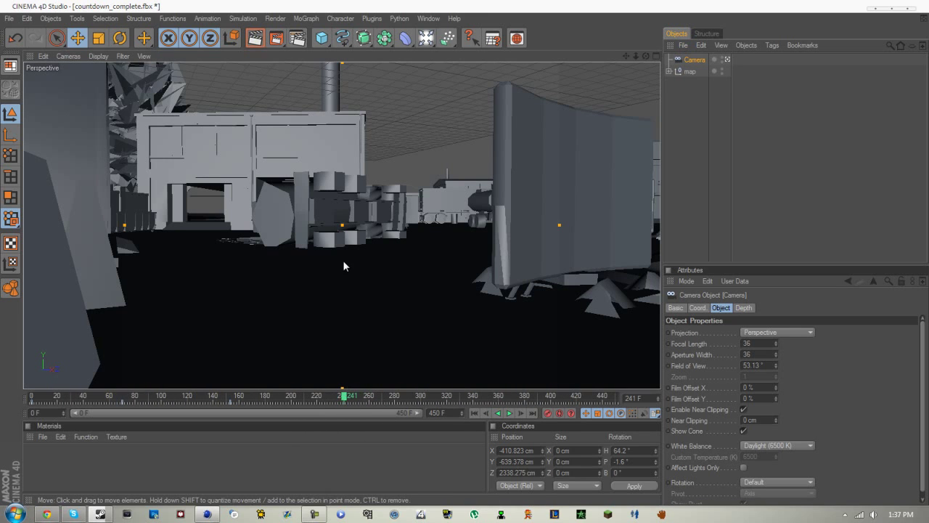
scroll(338, 258, up, 5)
alt+drag(414, 273, 313, 271)
scroll(465, 252, up, 4)
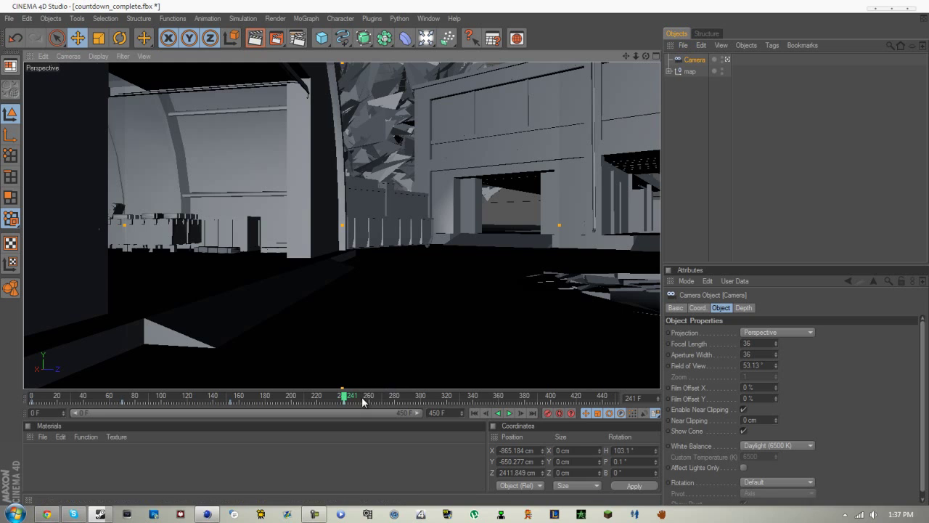
Keyframe the camera at frame 343 inside the arched hangar facing its rear wall, at heading 175.1° and pitch -1.7°
drag(346, 397, 476, 397)
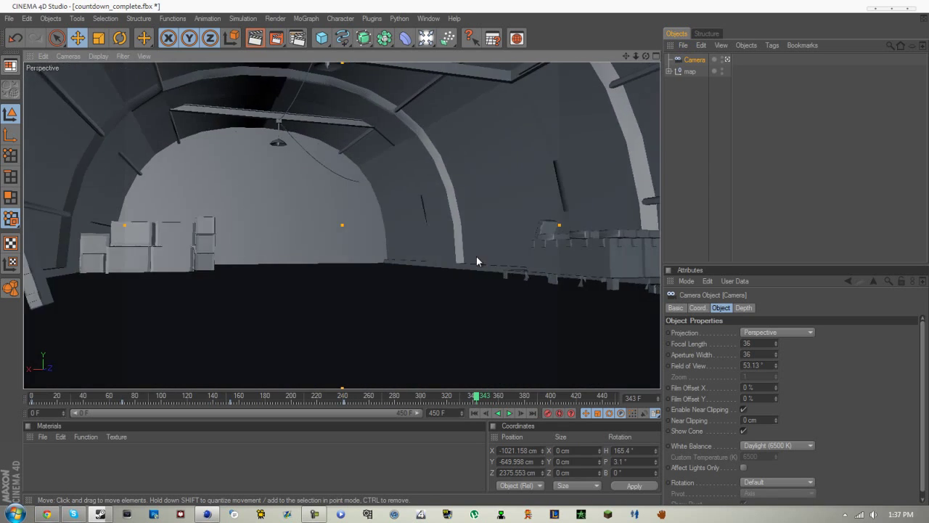
alt+drag(476, 256, 464, 252)
scroll(455, 286, up, 4)
alt+right_drag(465, 252, 384, 281)
scroll(464, 256, up, 5)
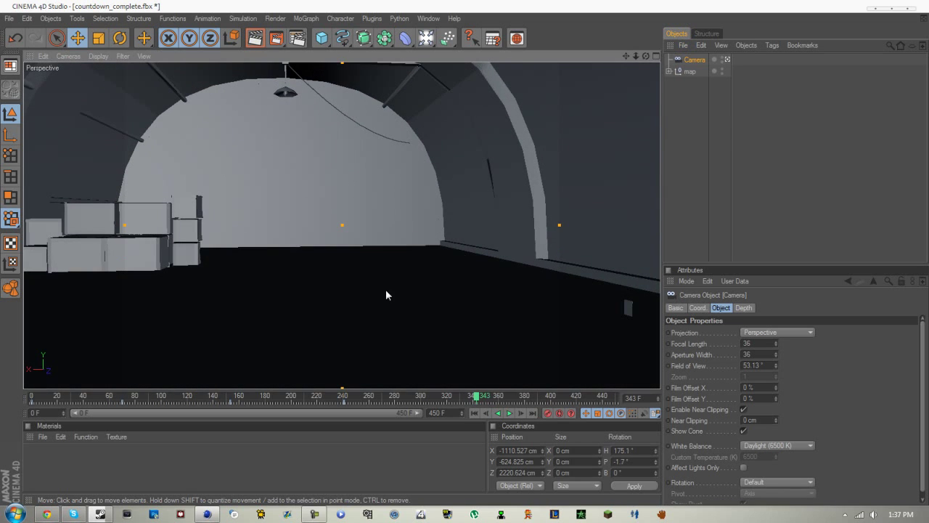
Keyframe the camera at frame 449 close to the hangar's rear wall, heading 176.6° and pitch 10°, and play the animation from frame 0
drag(497, 404, 592, 399)
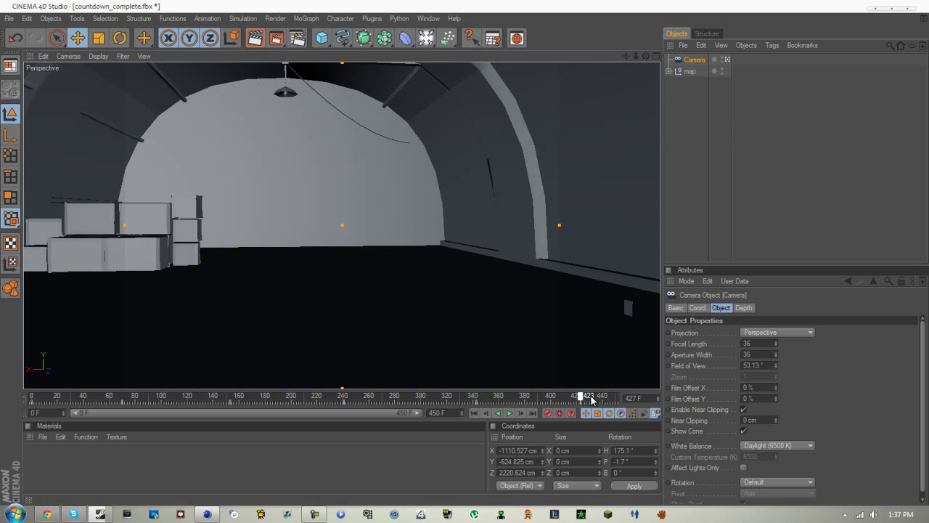
scroll(357, 268, up, 5)
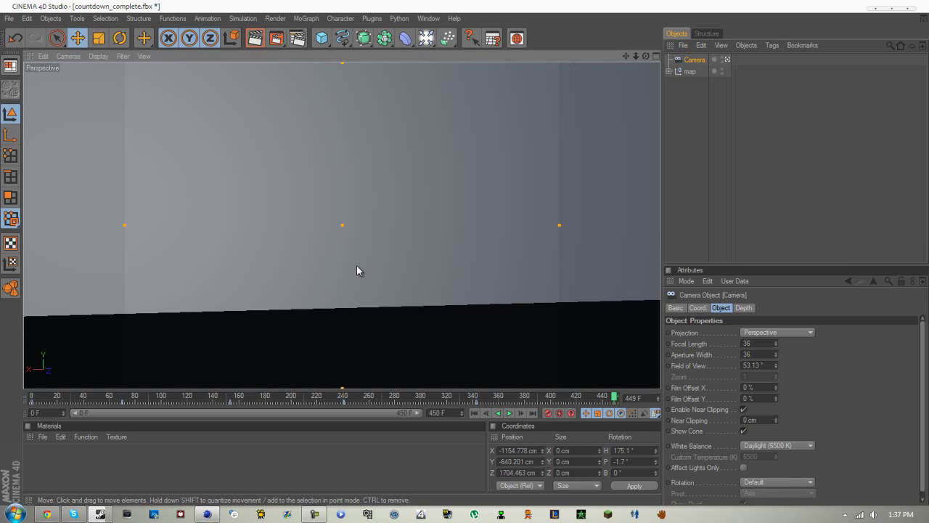
alt+drag(465, 256, 465, 254)
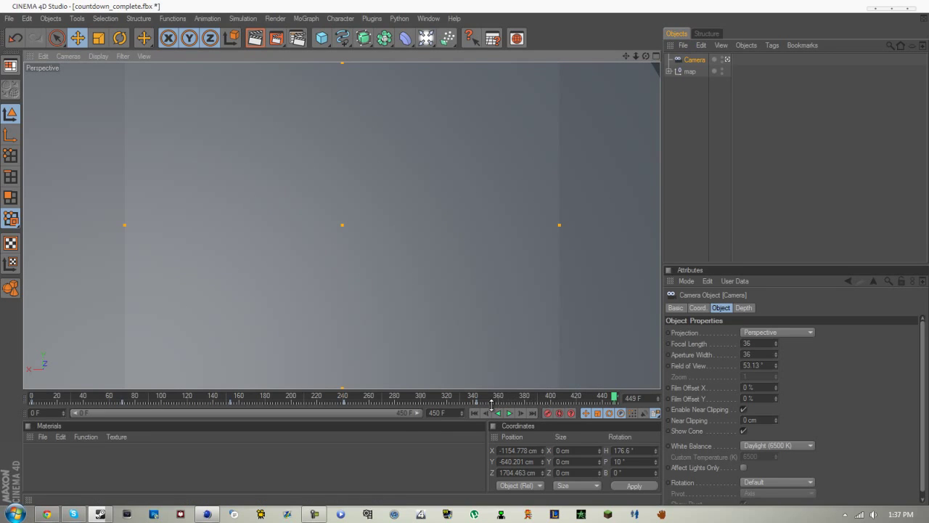
drag(614, 397, 0, 413)
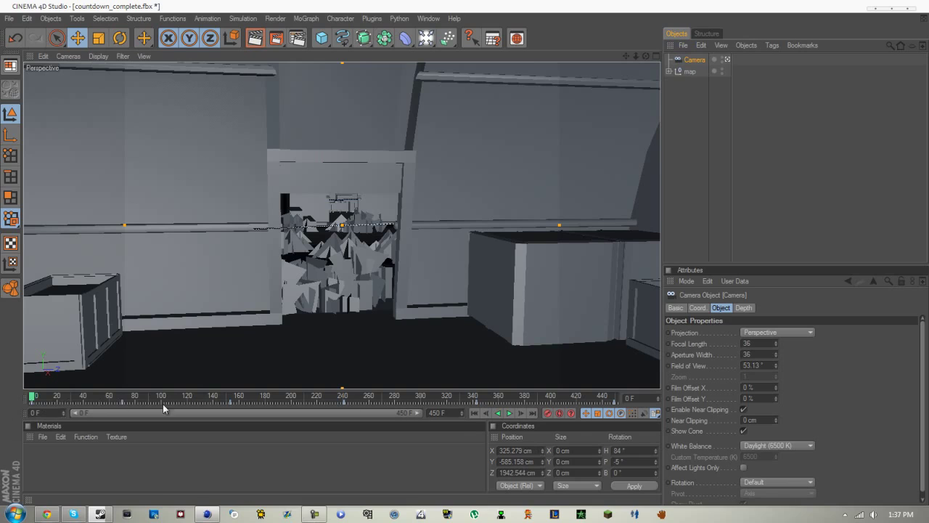
click(509, 413)
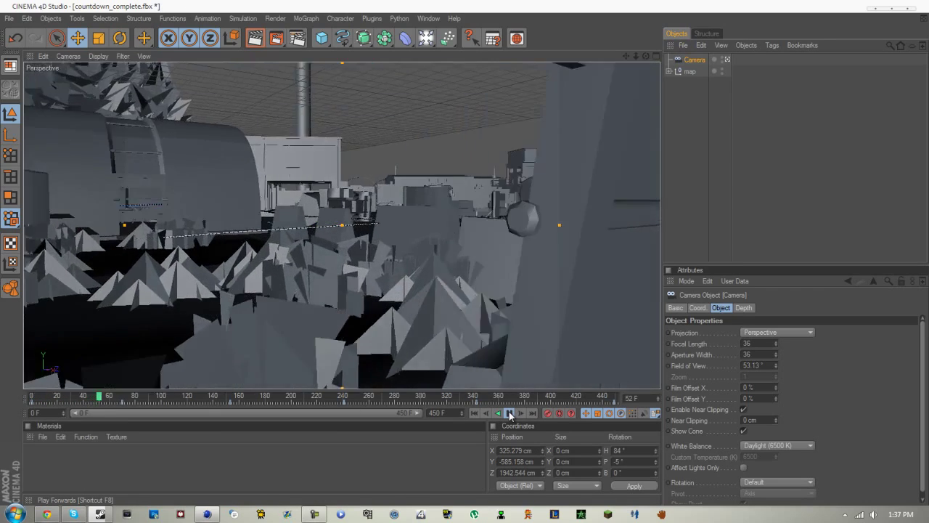
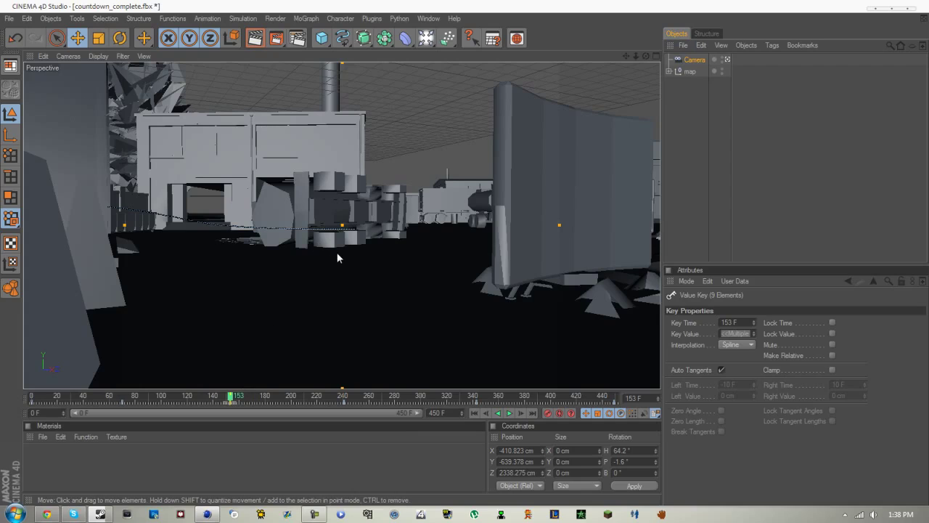
Re-record the camera keyframe at frame 153 slightly farther forward with heading 62.4° and pitch -1.1°, and scrub back to frame 0
scroll(464, 257, up, 5)
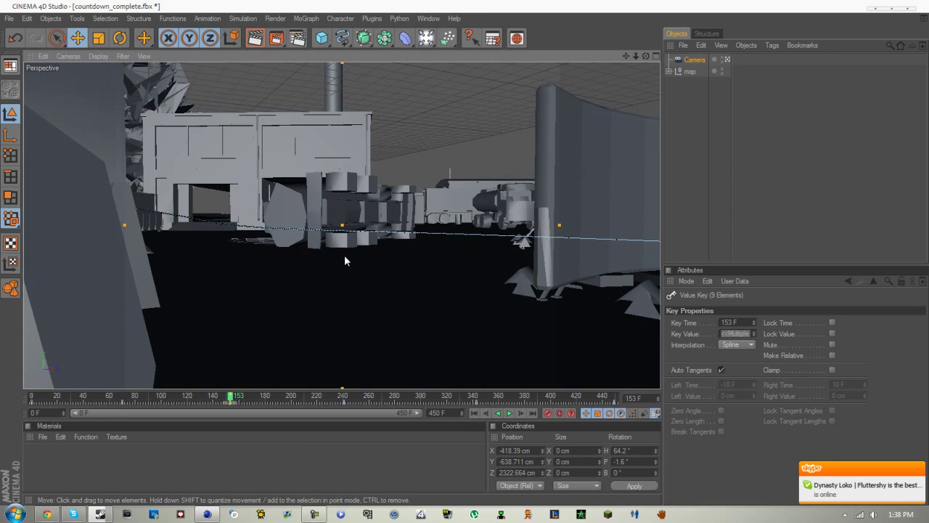
mouse_move(346, 257)
alt+mouse_down()
mouse_move(465, 254)
mouse_move(347, 260)
alt+mouse_up()
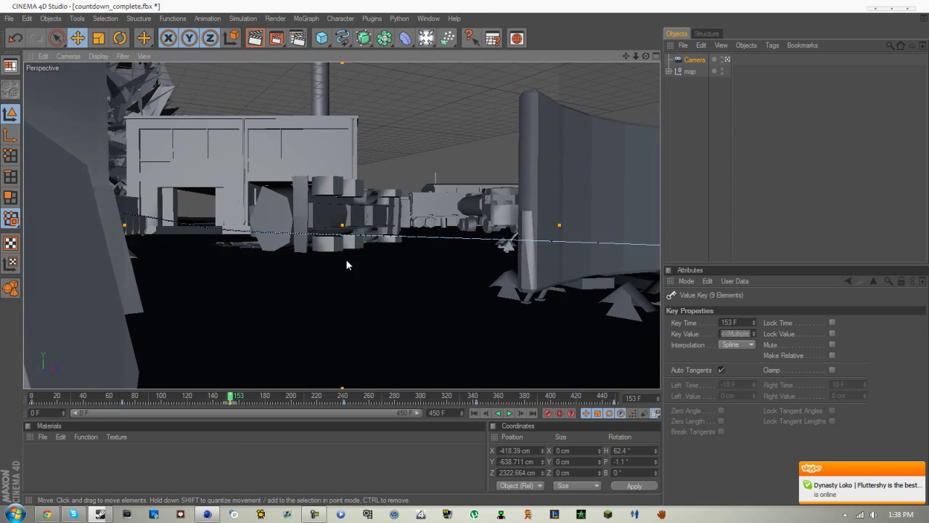
click(548, 413)
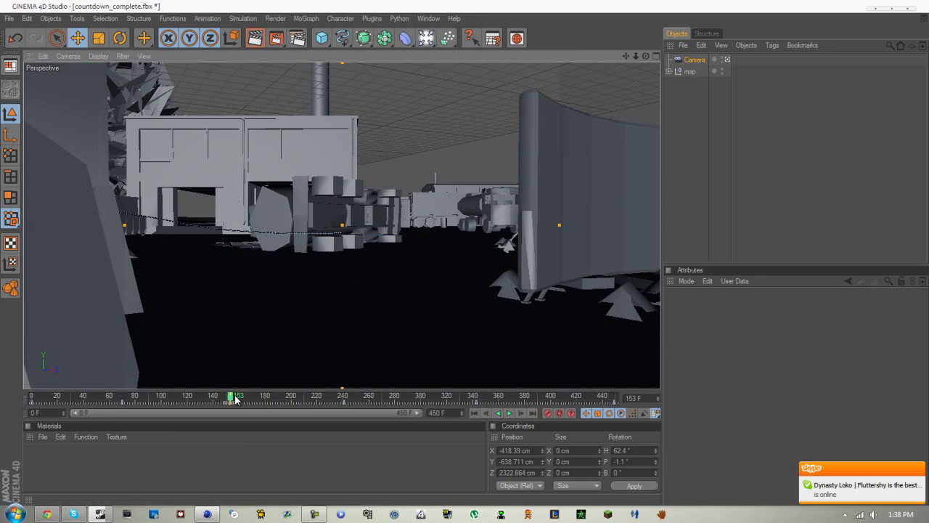
drag(234, 398, 174, 396)
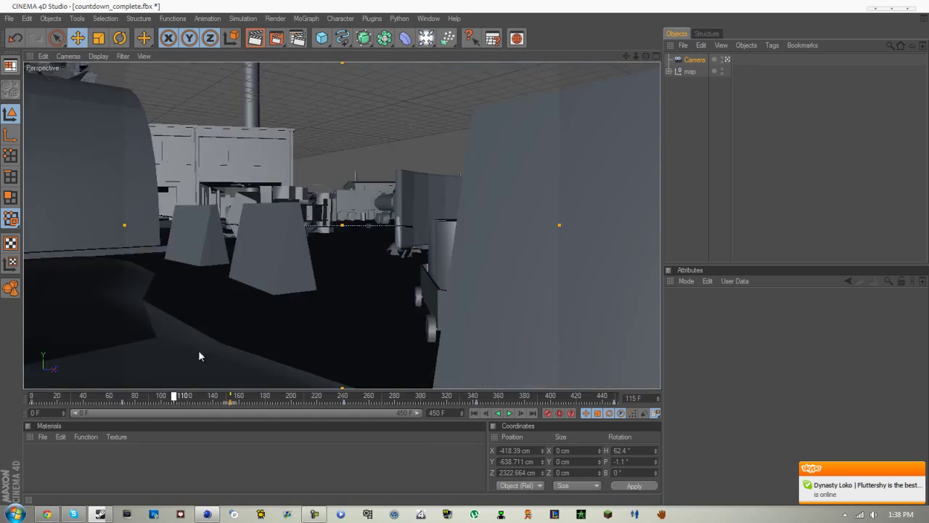
drag(199, 351, 26, 342)
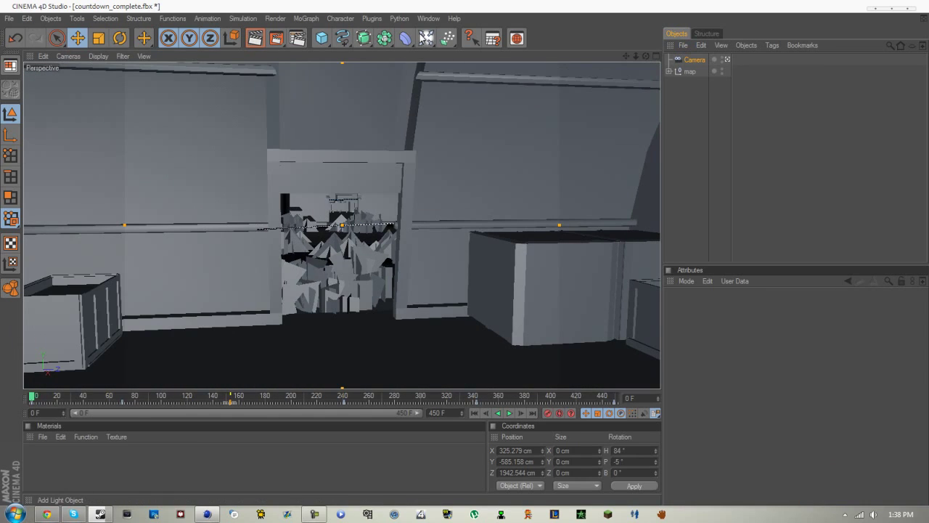
Add a spot light, move it along Z to about 4557 cm and turn it back toward the map at heading about -175°
drag(426, 38, 464, 71)
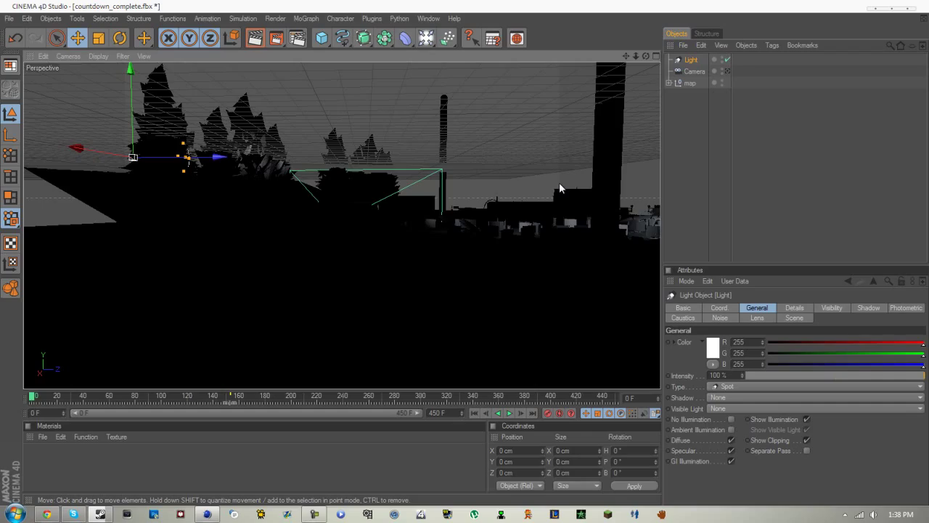
alt+drag(559, 189, 465, 257)
scroll(241, 247, down, 3)
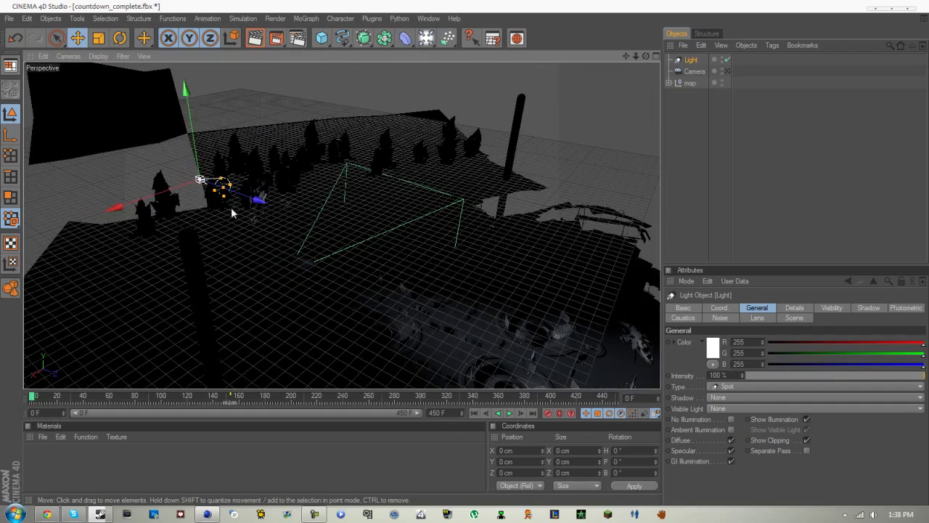
drag(241, 199, 450, 247)
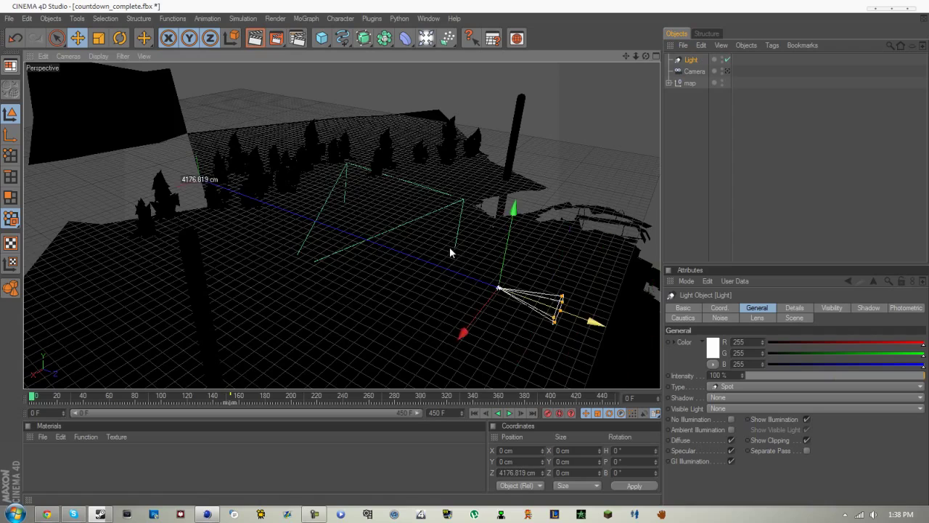
scroll(176, 205, down, 8)
scroll(221, 303, up, 6)
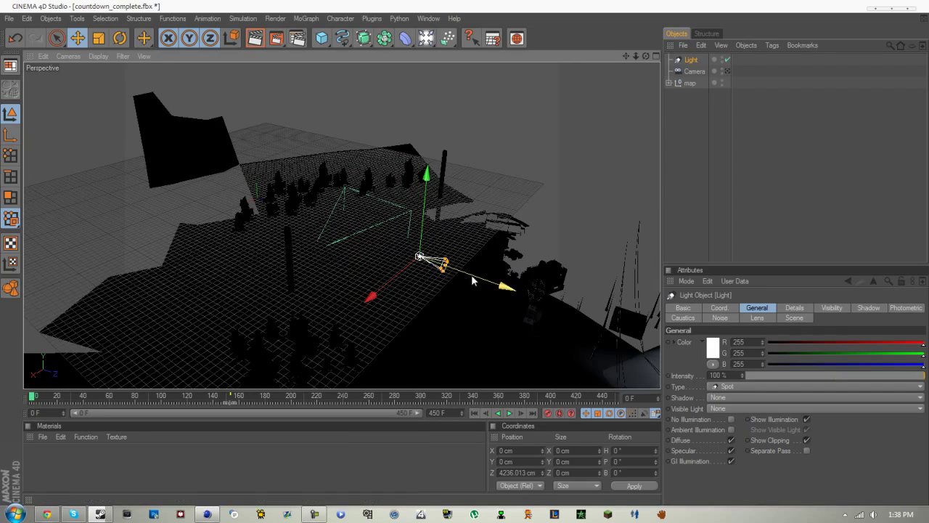
drag(472, 280, 488, 285)
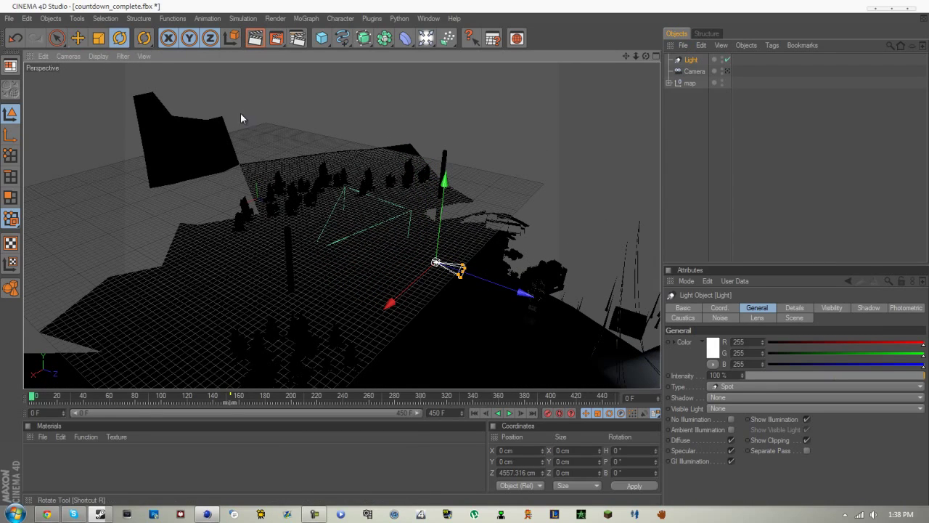
drag(444, 309, 319, 120)
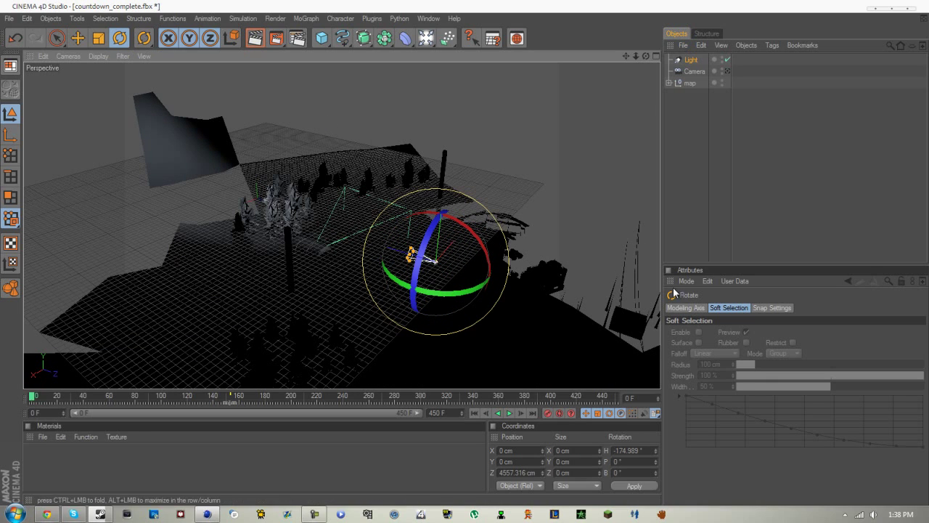
Set the spot light's intensity to 1658 % and its outer angle to 162°
click(760, 310)
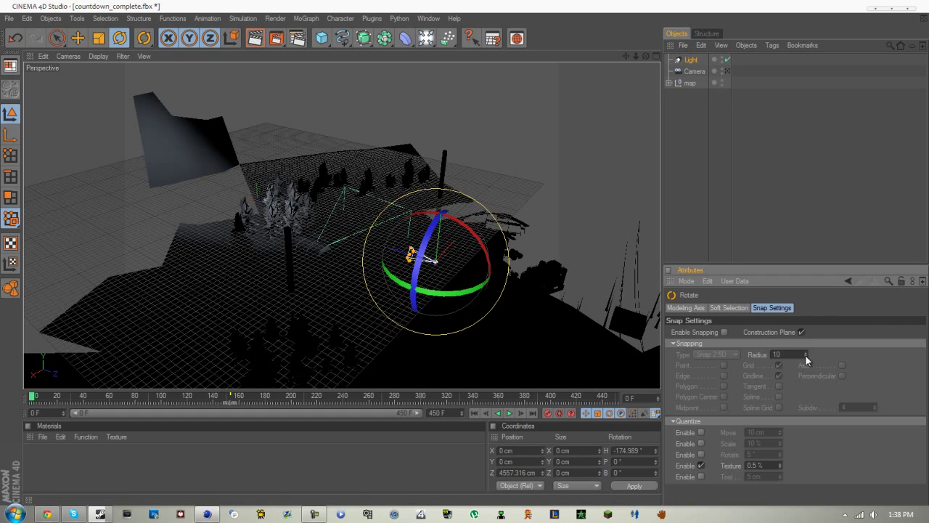
click(693, 61)
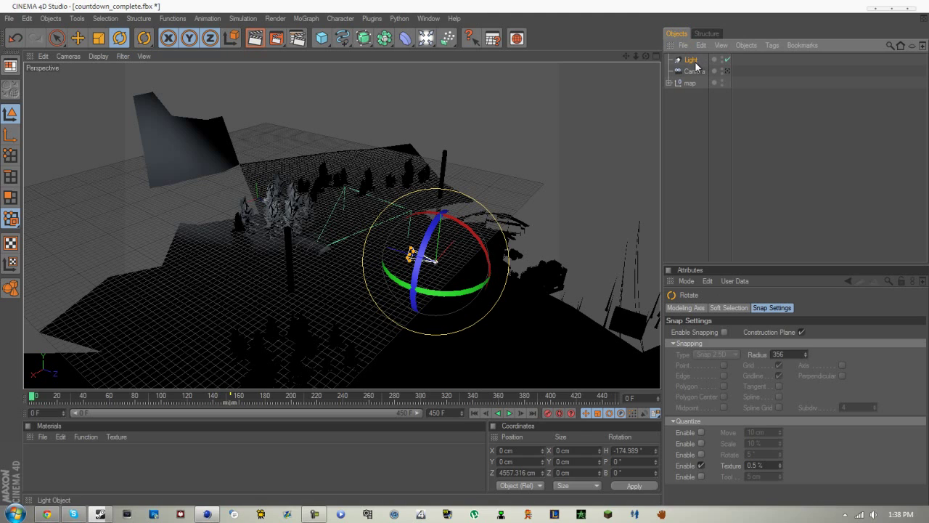
drag(742, 375, 772, 72)
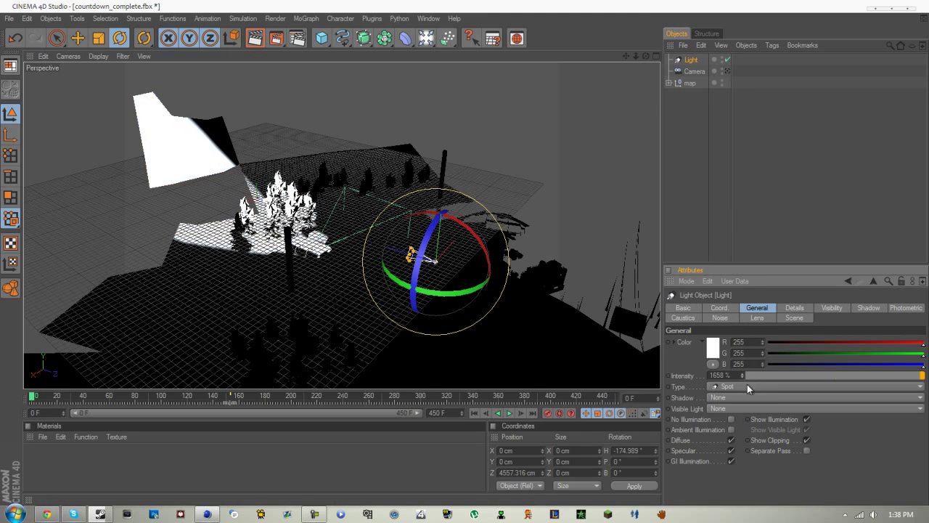
click(795, 308)
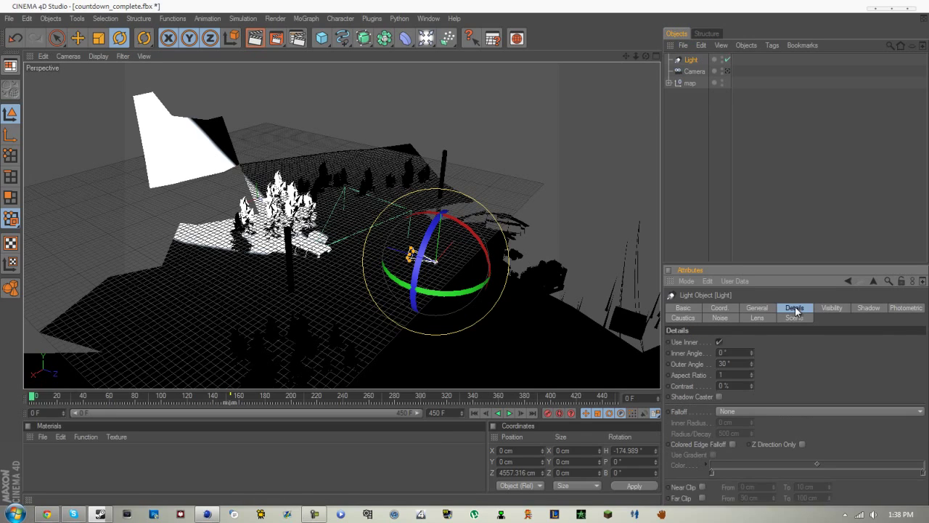
mouse_move(752, 363)
mouse_down()
mouse_move(752, 341)
mouse_move(752, 365)
mouse_up()
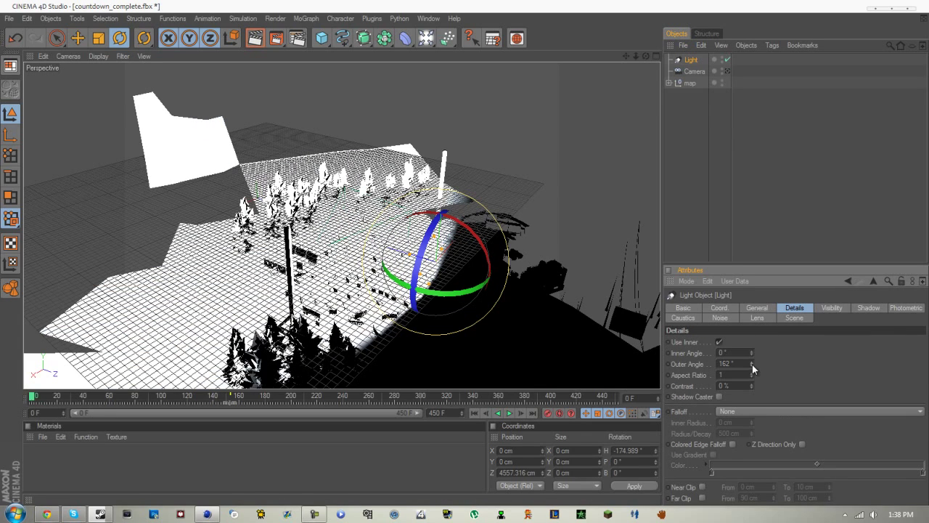
Move the spot light to about X 2025, Z 4735 cm, turn its heading to about -216° and check frame 13 through the scene camera
click(77, 37)
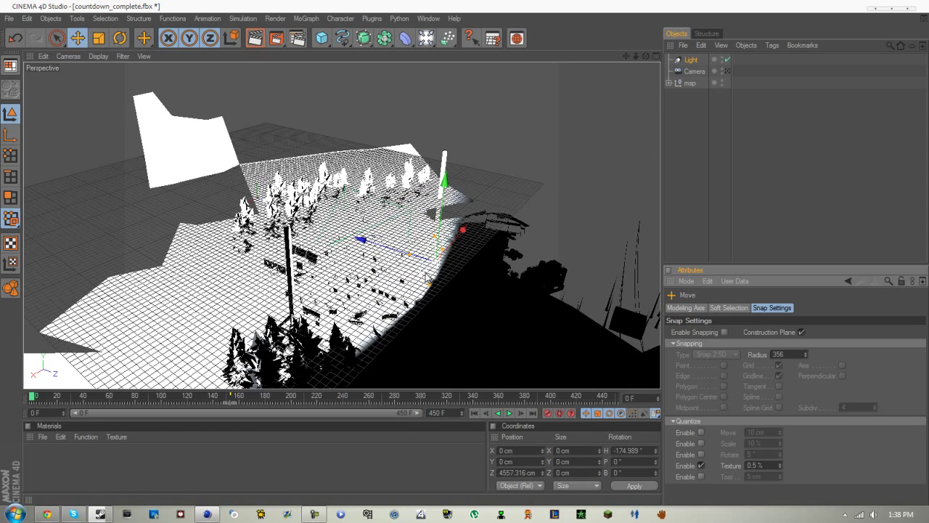
drag(460, 230, 470, 254)
key(r)
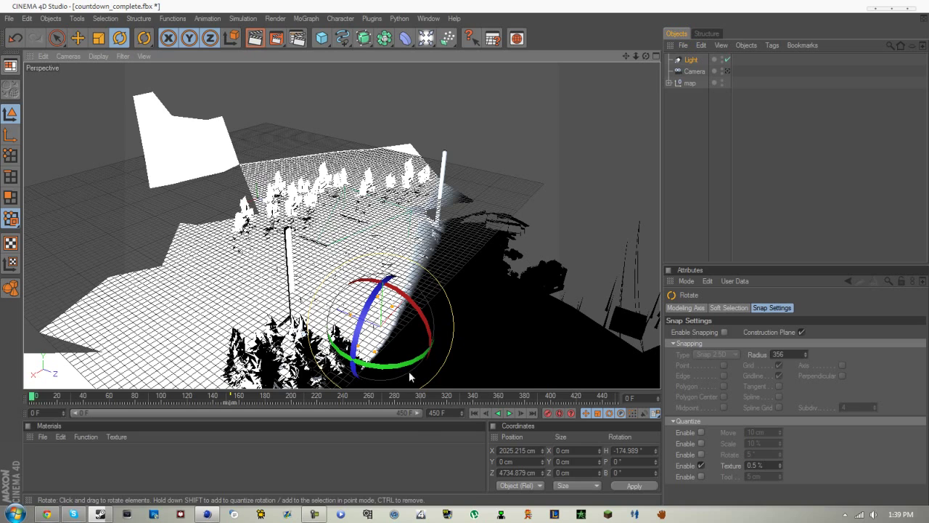
drag(408, 371, 357, 359)
click(726, 71)
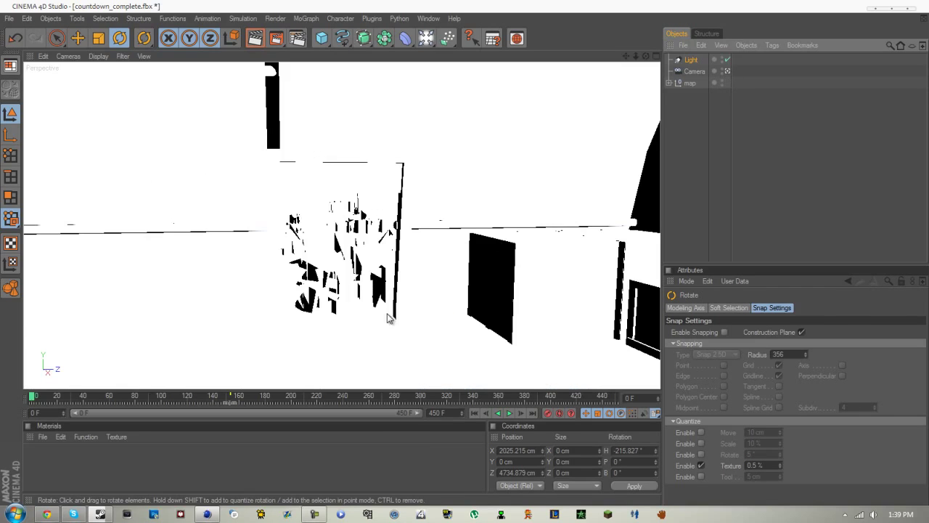
drag(33, 398, 151, 252)
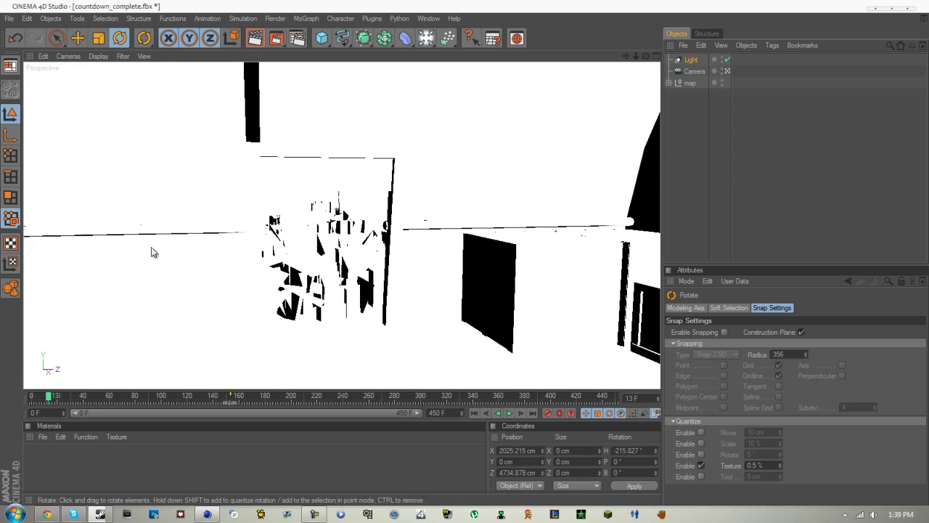
Save the project as noir tutorial in the C4D Projects folder
click(13, 19)
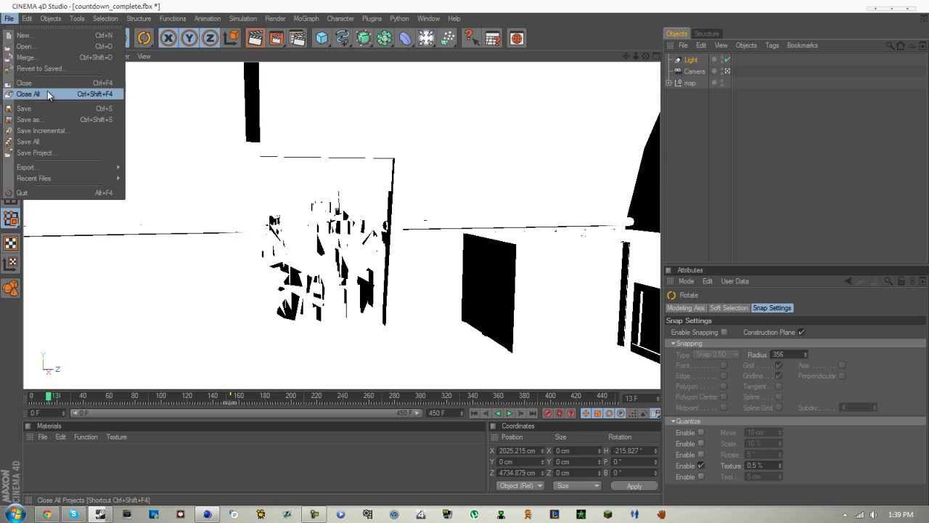
click(37, 121)
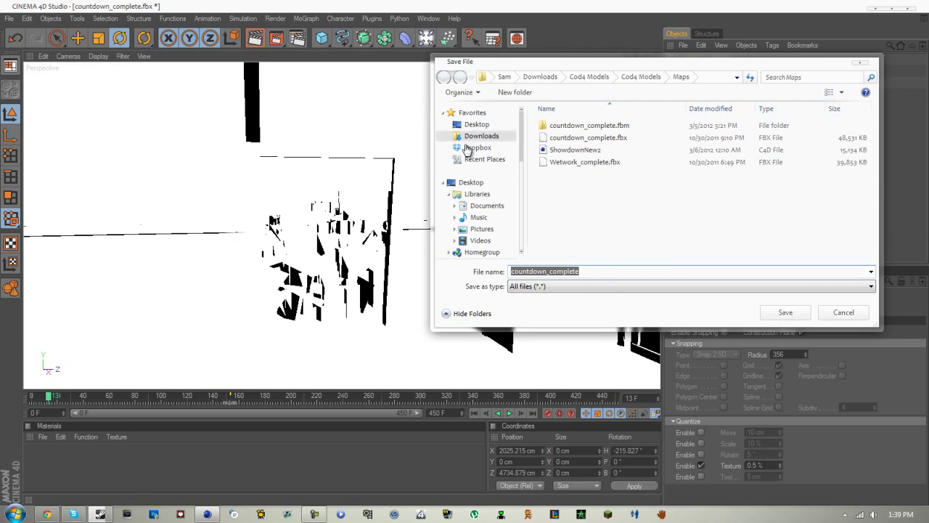
scroll(519, 174, down, 6)
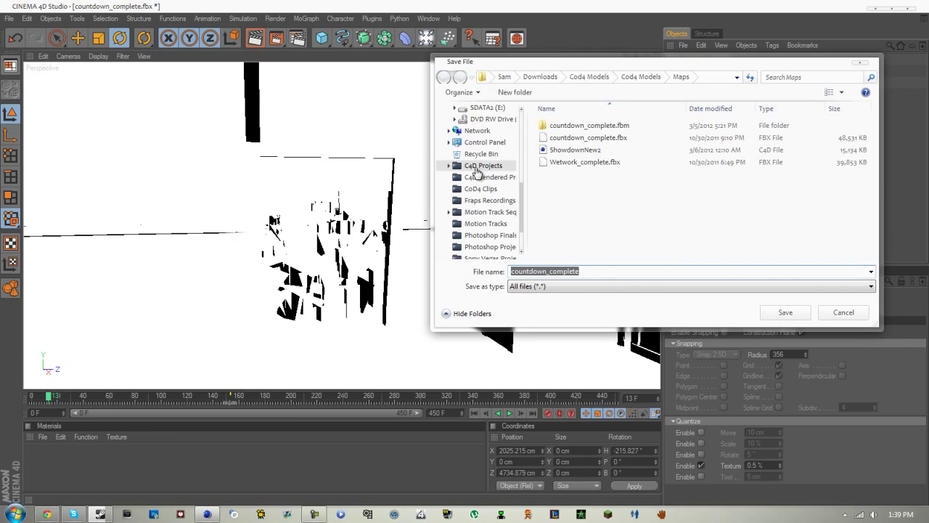
click(481, 165)
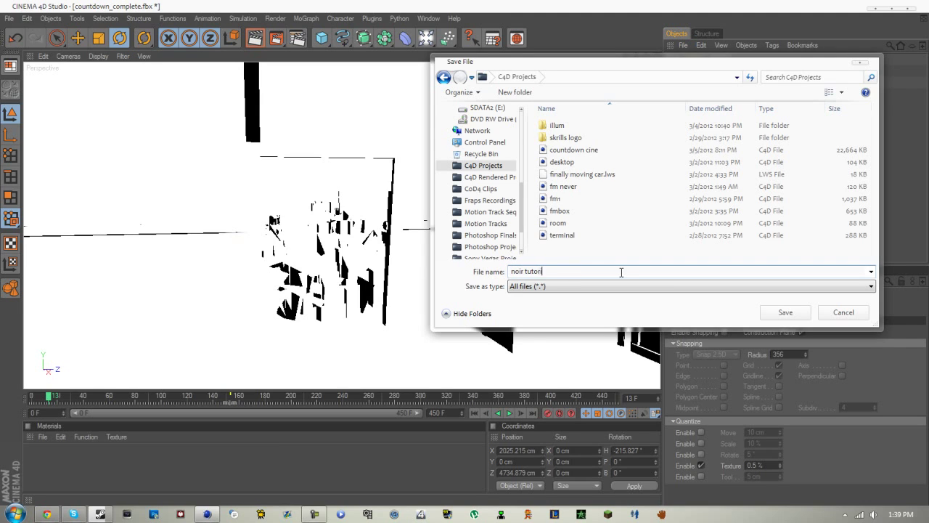
key(Return)
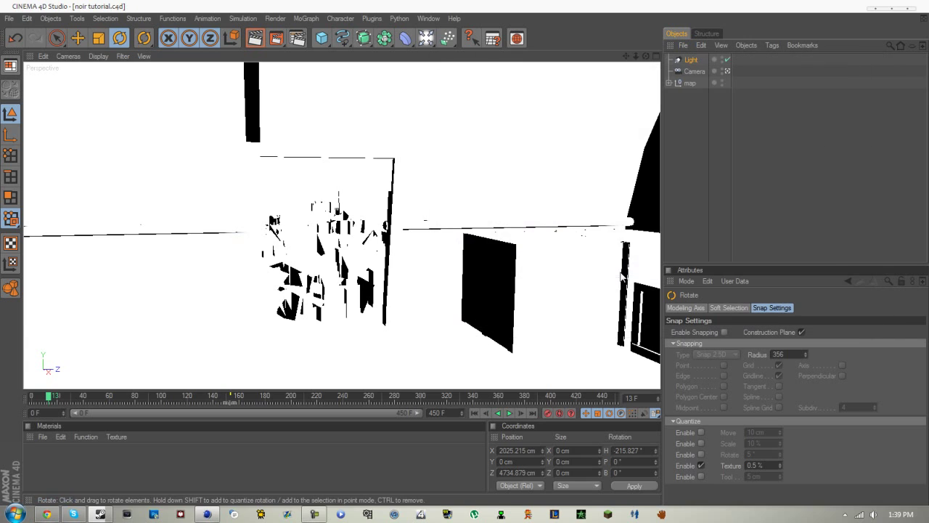
Switch to Windows Explorer and open the Downloads folder in the personal user folder
click(14, 514)
click(187, 236)
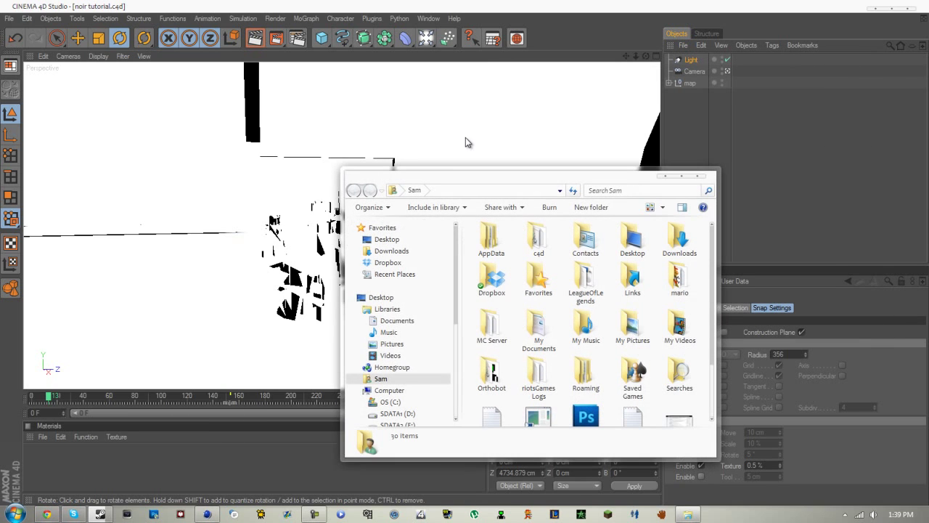
drag(591, 187, 630, 139)
double_click(717, 187)
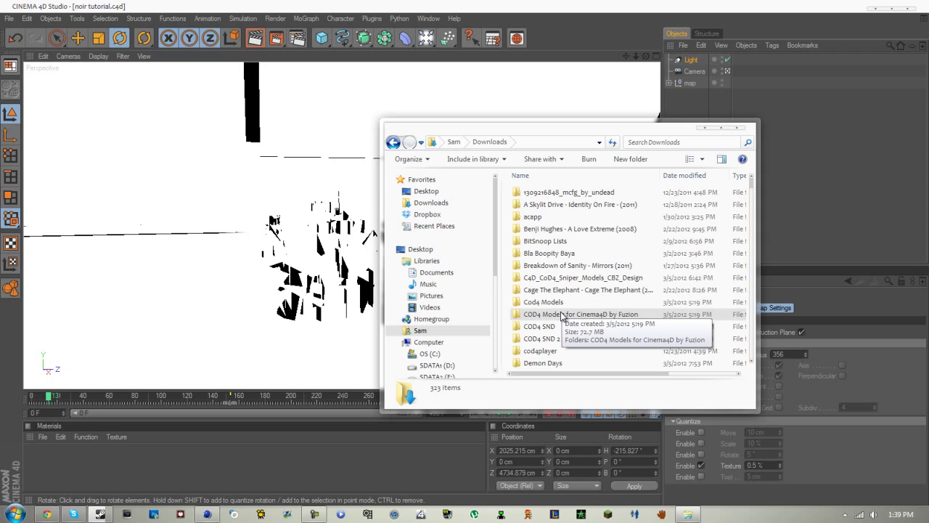
Look through the Characters folder inside Cod4 Models for a character model, and return to Downloads
double_click(555, 302)
double_click(550, 194)
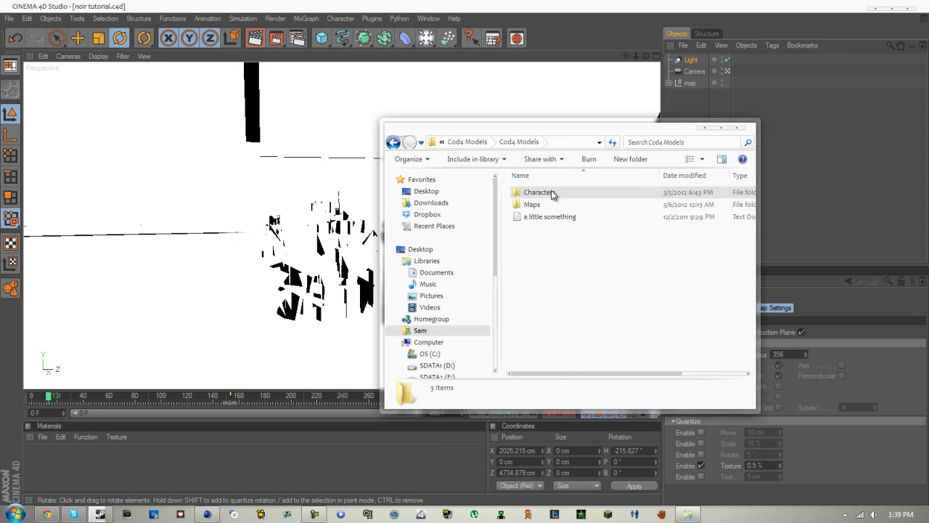
double_click(550, 193)
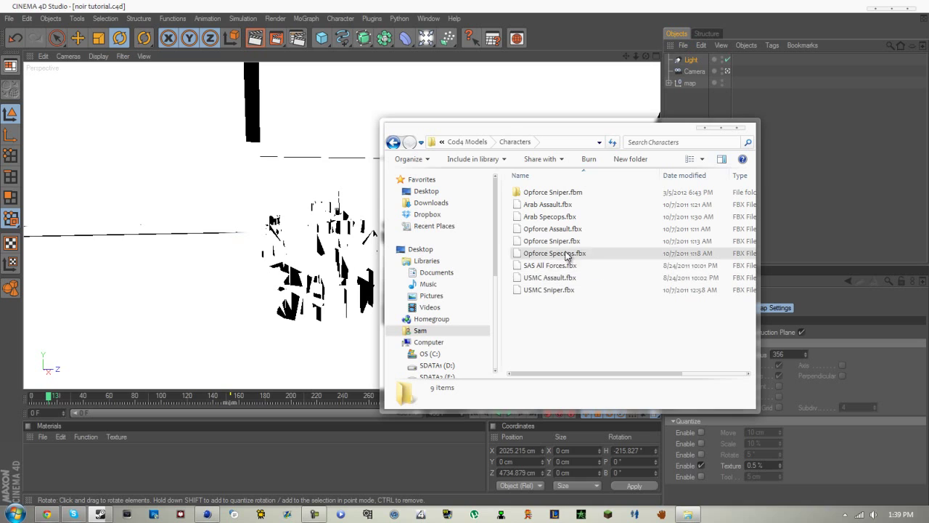
click(392, 142)
click(392, 142)
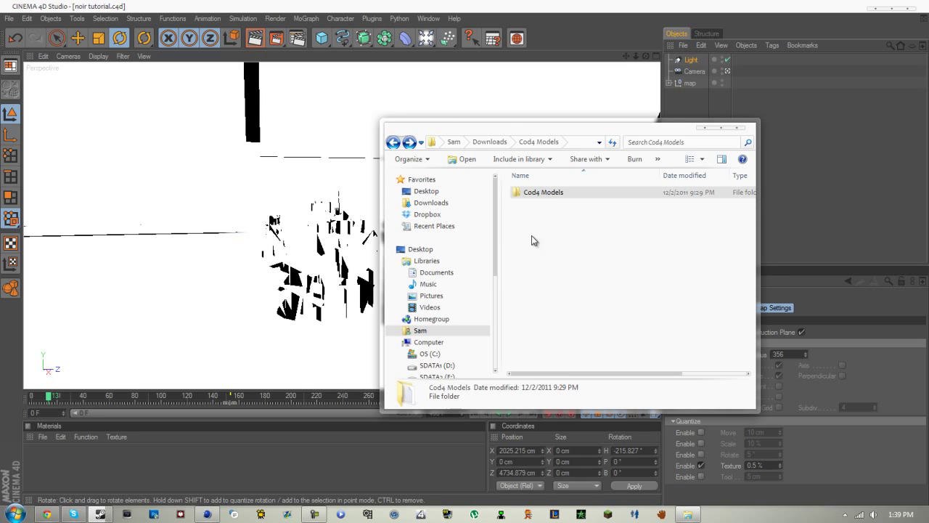
click(393, 142)
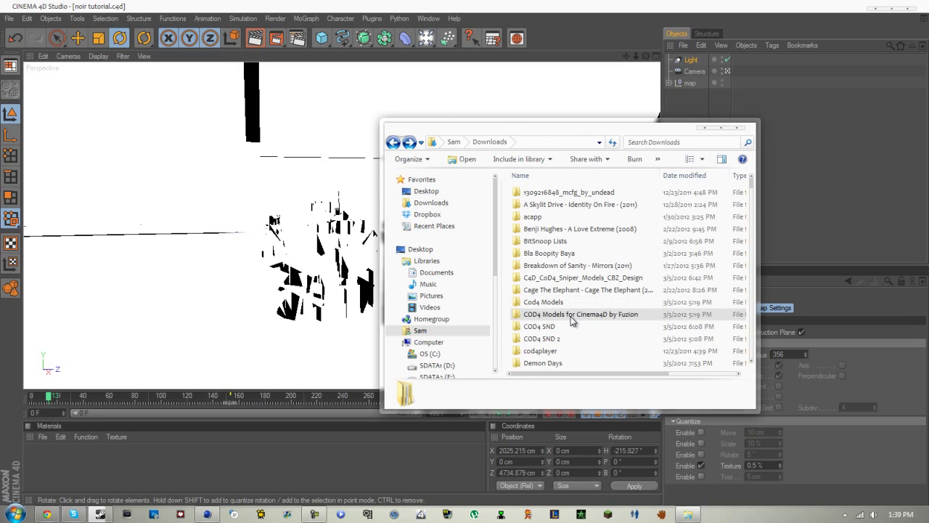
Load SAS All Forces from the SAS folder of COD4 Models for Cinema4D by Fuzion into Cinema 4D and close the Explorer window
double_click(551, 313)
double_click(541, 193)
double_click(541, 215)
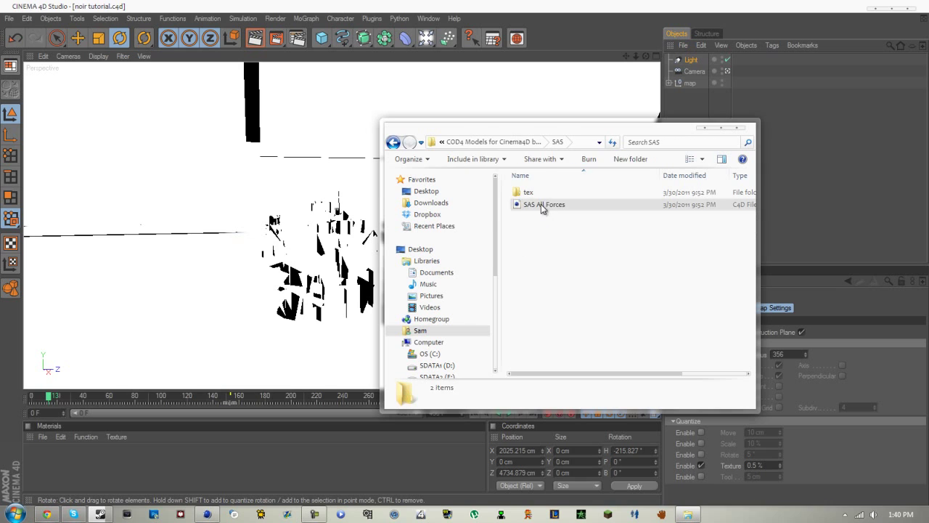
drag(541, 204, 333, 231)
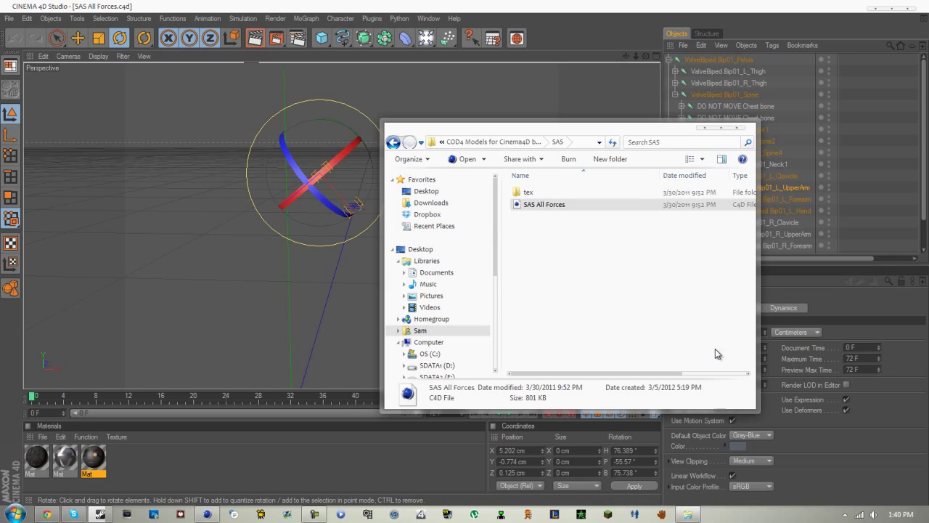
click(739, 131)
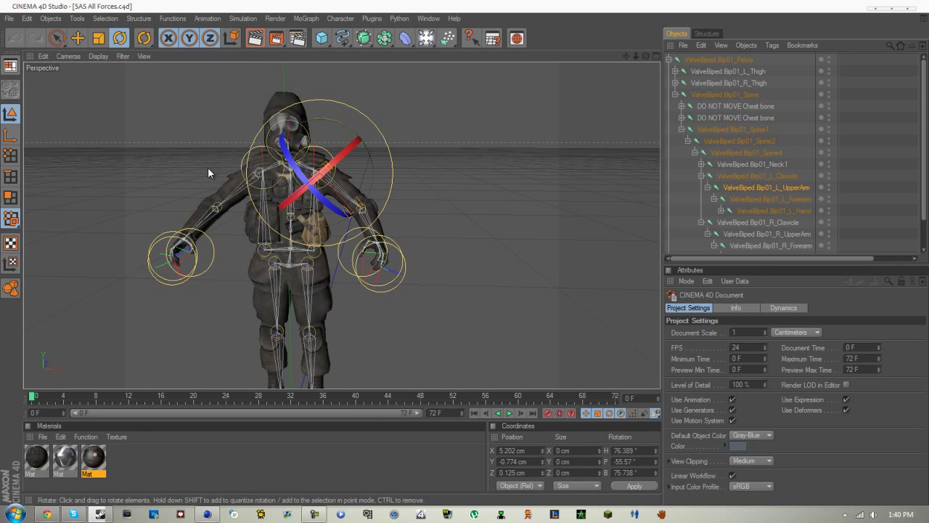
Select and copy the complete SAS character, including the pelvis joint hierarchy, the SAS mesh and its skin
click(717, 60)
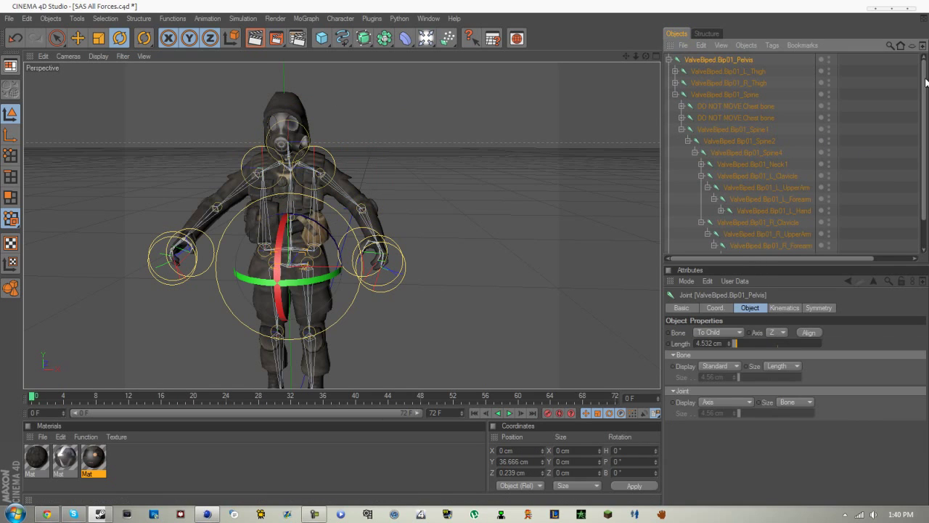
drag(926, 82, 926, 216)
click(715, 245)
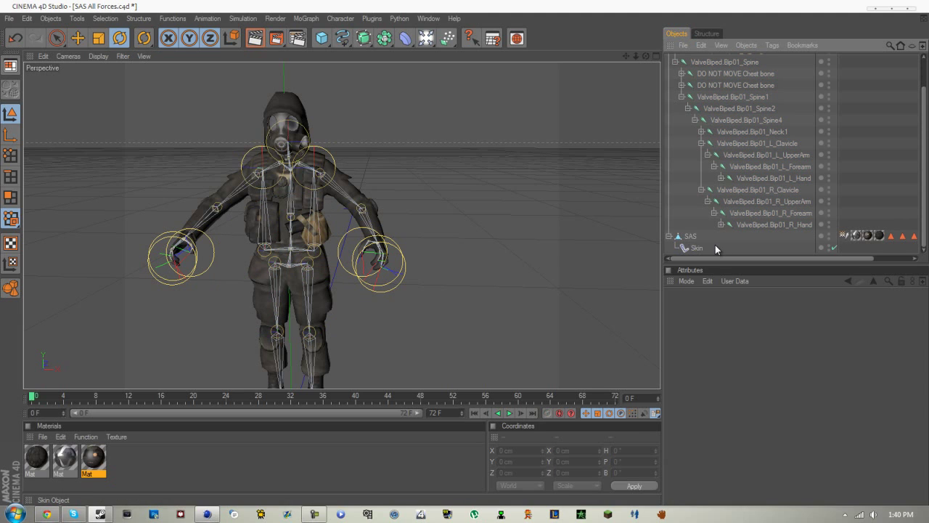
scroll(716, 217, up, 1)
click(700, 60)
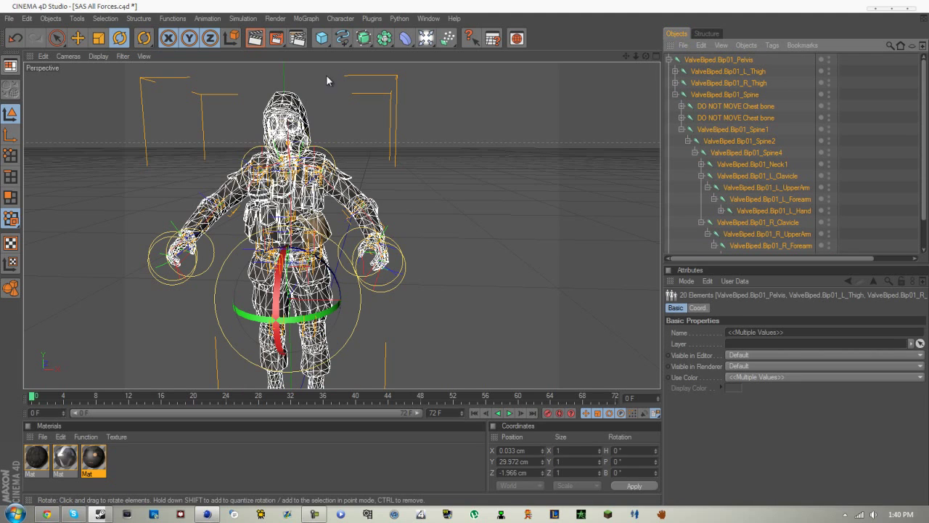
Reopen the noir tutorial project with the same name and title and paste the copied SAS character into it
click(11, 19)
click(29, 47)
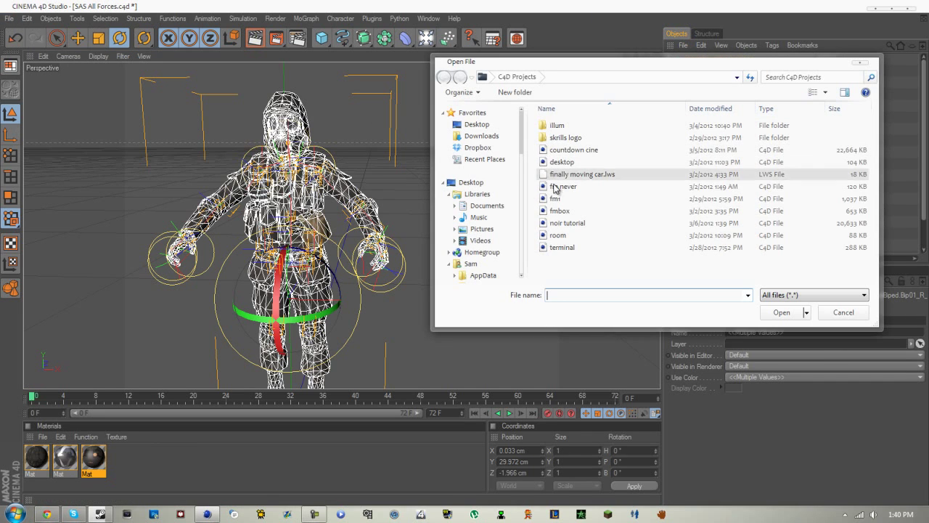
double_click(557, 232)
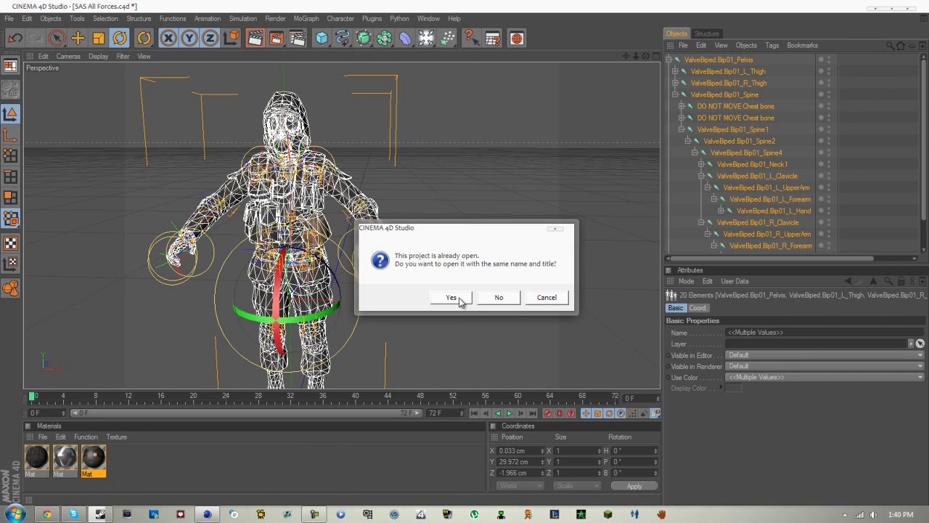
click(451, 298)
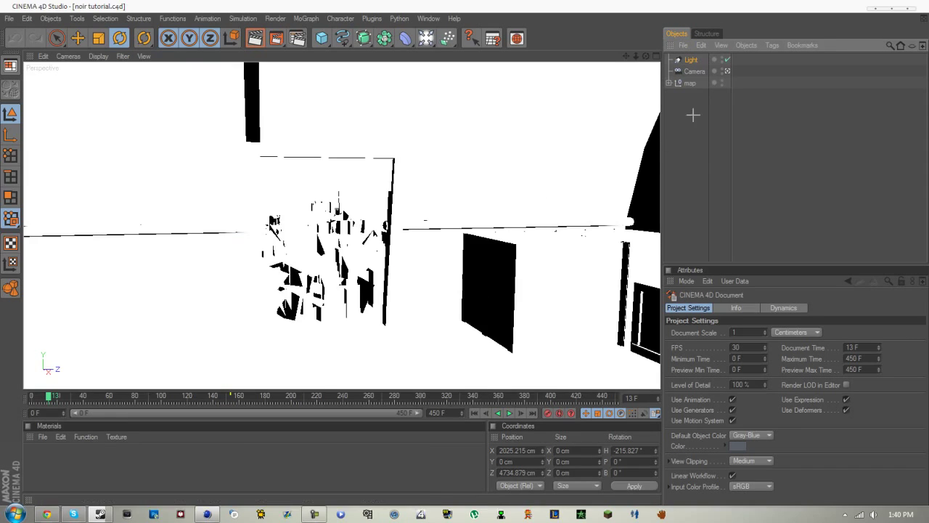
key(ctrl+v)
scroll(850, 181, down, 2)
scroll(842, 155, up, 2)
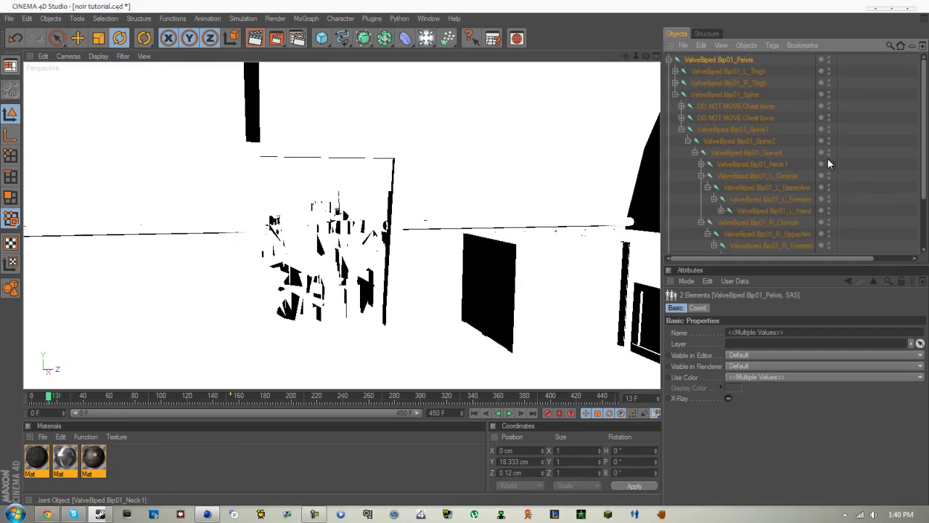
Leave the scene camera view and move the pasted SAS character to about X -219 cm and Z 2551 cm
scroll(790, 145, down, 3)
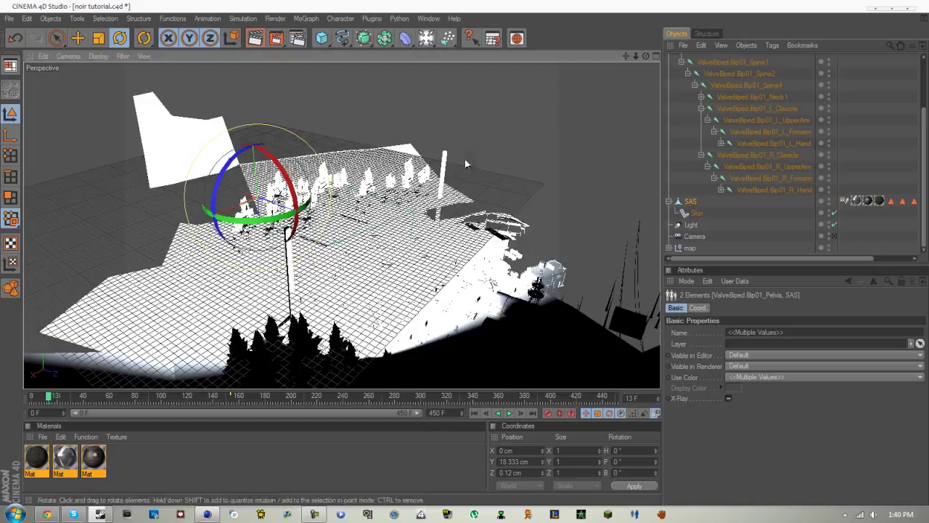
scroll(257, 180, up, 5)
alt+drag(399, 167, 464, 265)
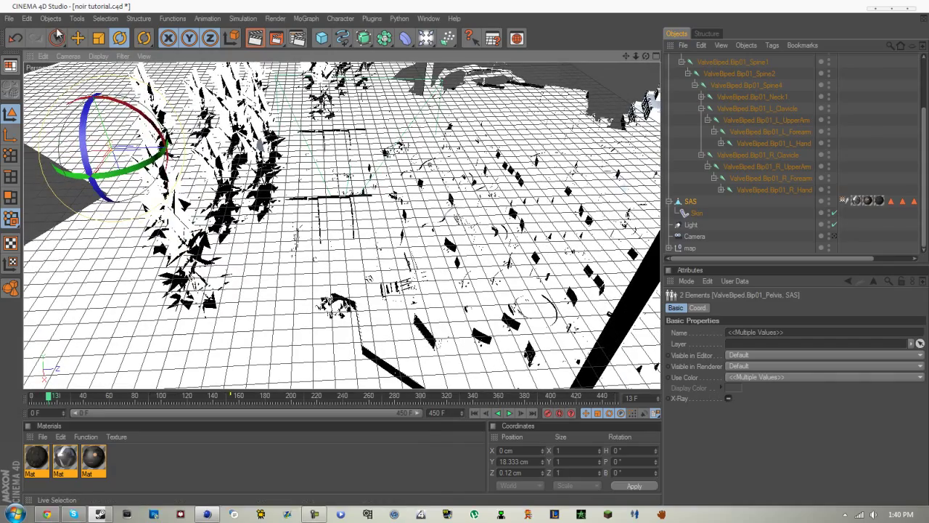
click(77, 37)
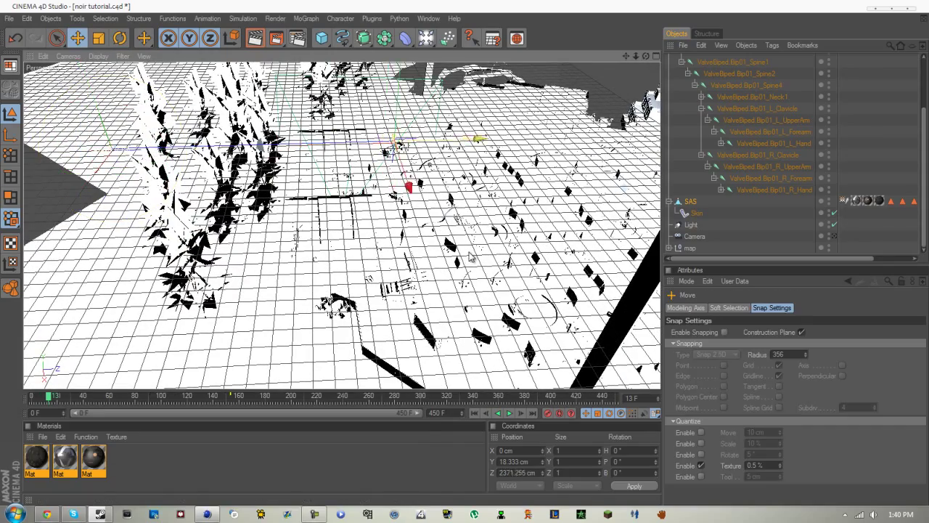
drag(469, 257, 467, 257)
alt+right_drag(468, 258, 466, 258)
mouse_move(466, 257)
alt+mouse_down()
mouse_move(456, 259)
mouse_move(467, 257)
alt+mouse_up()
alt+right_drag(467, 257, 464, 256)
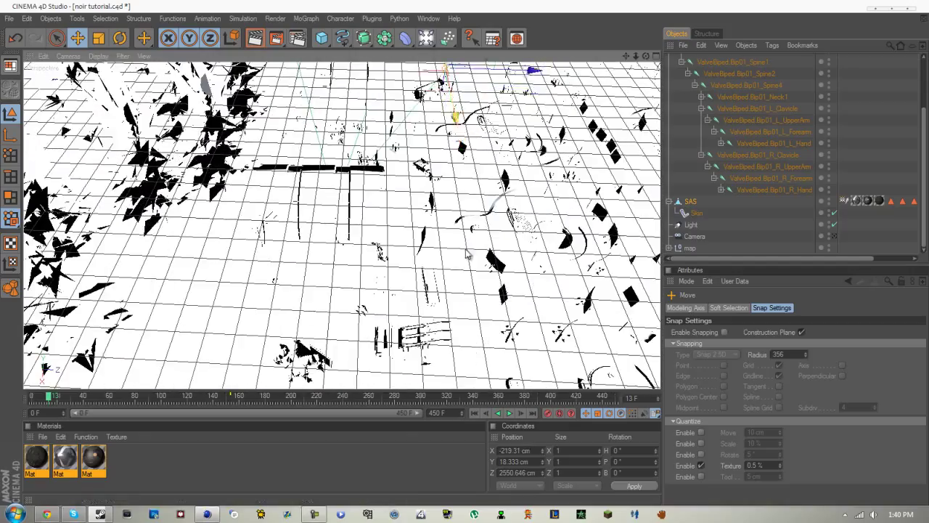
Lower the SAS character to about Y -704 cm and shift it to about X -2283 cm and Z 1682 cm
alt+drag(465, 257, 471, 78)
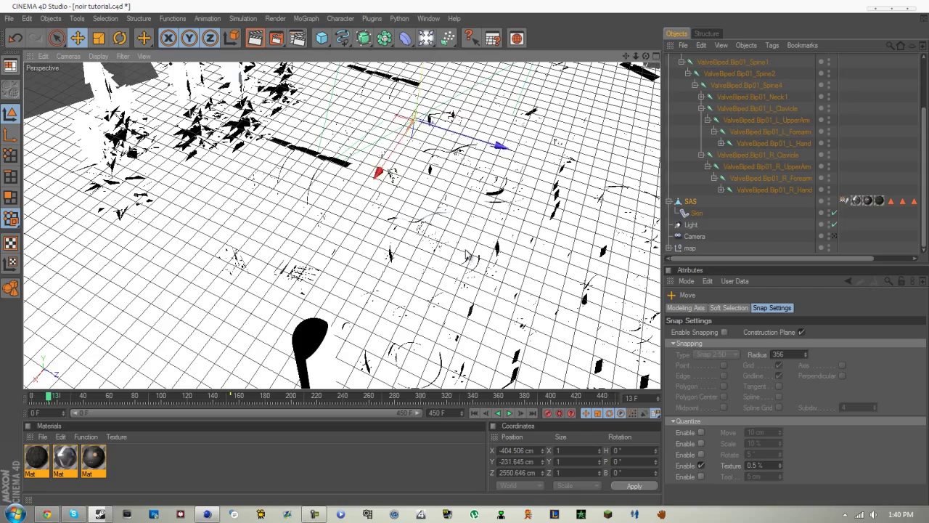
alt+drag(467, 254, 466, 257)
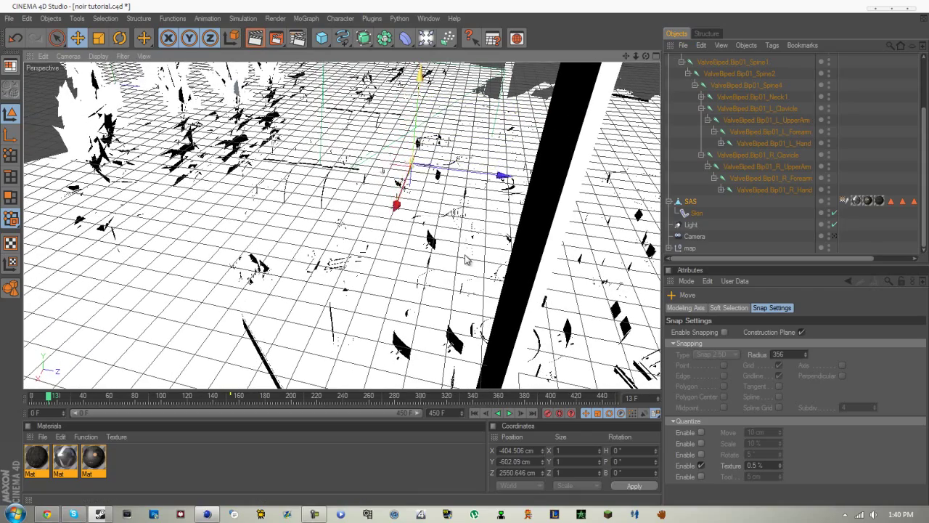
drag(465, 259, 467, 247)
drag(520, 120, 447, 112)
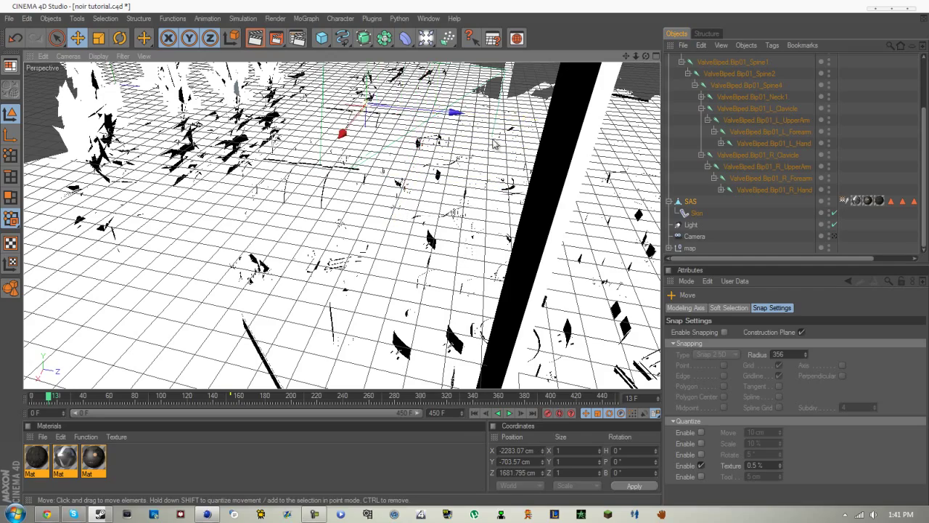
Move the SAS character along Z to about 2958 cm in the top view of the four-view layout and look through the scene camera
alt+drag(465, 257, 465, 253)
middle_click(464, 257)
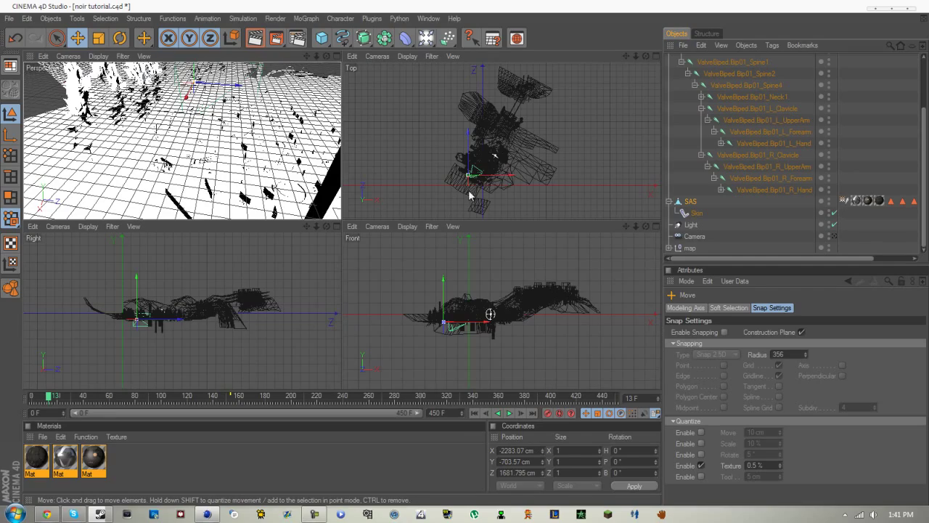
drag(467, 156, 465, 226)
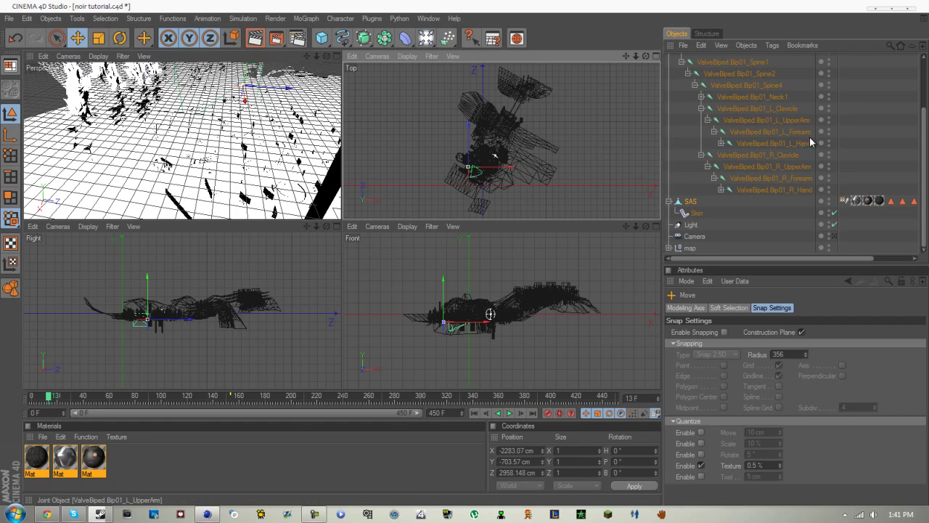
click(833, 236)
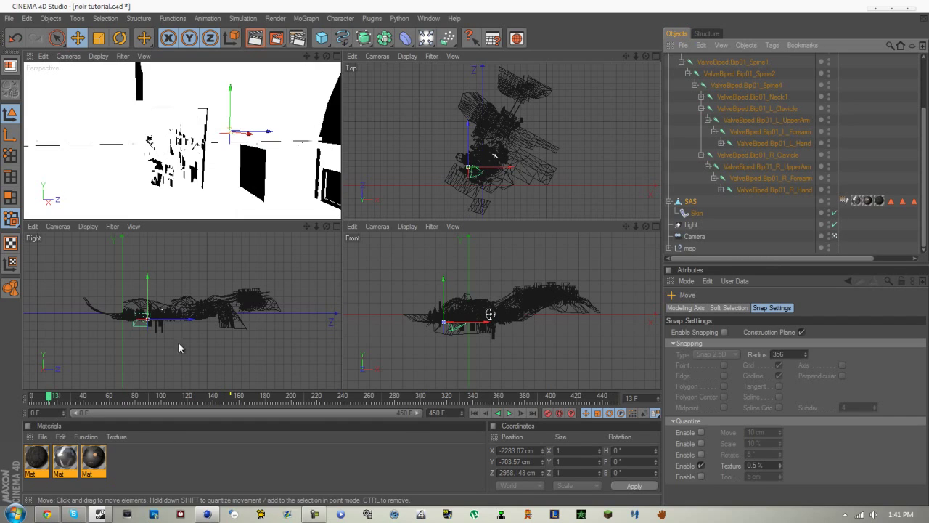
At frame 234 in the enlarged perspective view, move the SAS character to about X -1047 cm and Z 2550 cm
middle_click(232, 148)
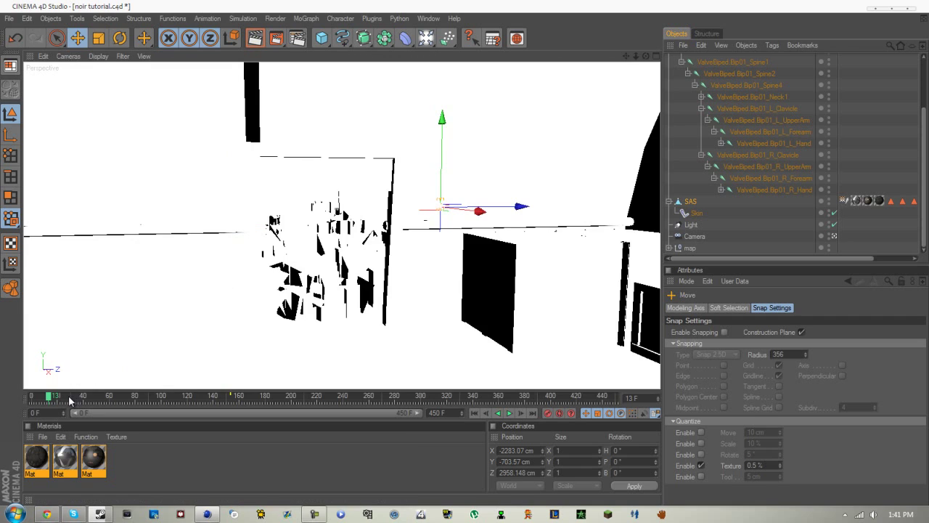
drag(94, 395, 337, 405)
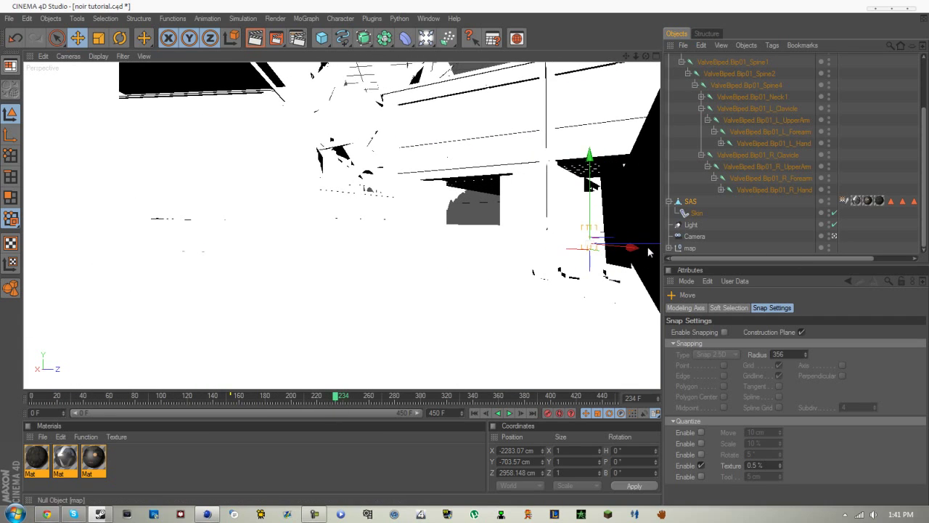
drag(456, 257, 467, 257)
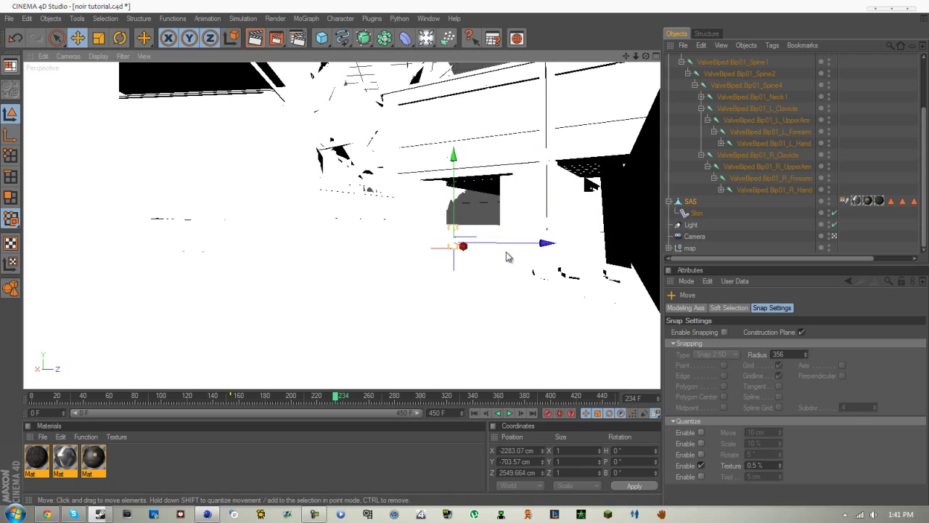
drag(399, 233, 485, 232)
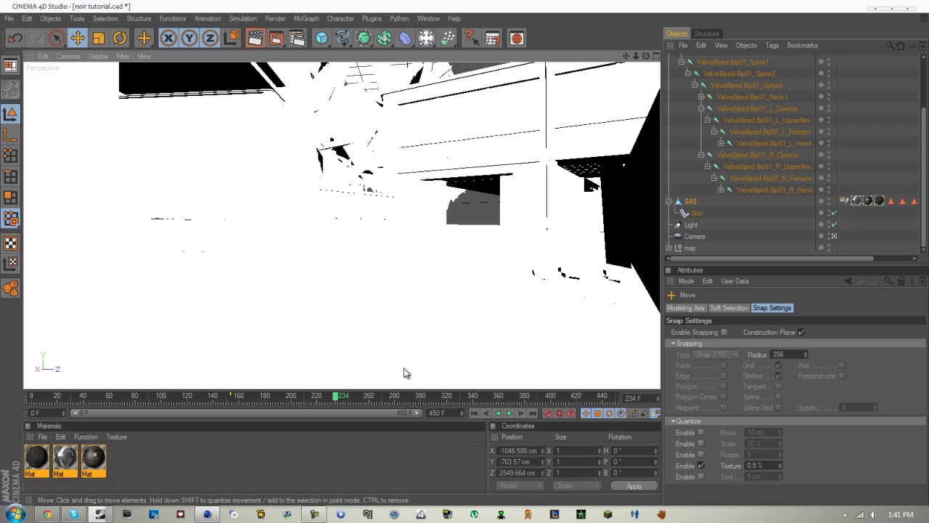
At frame 190, move the SAS character to about X -820 cm and Y -667 cm
drag(325, 398, 278, 398)
drag(442, 341, 467, 257)
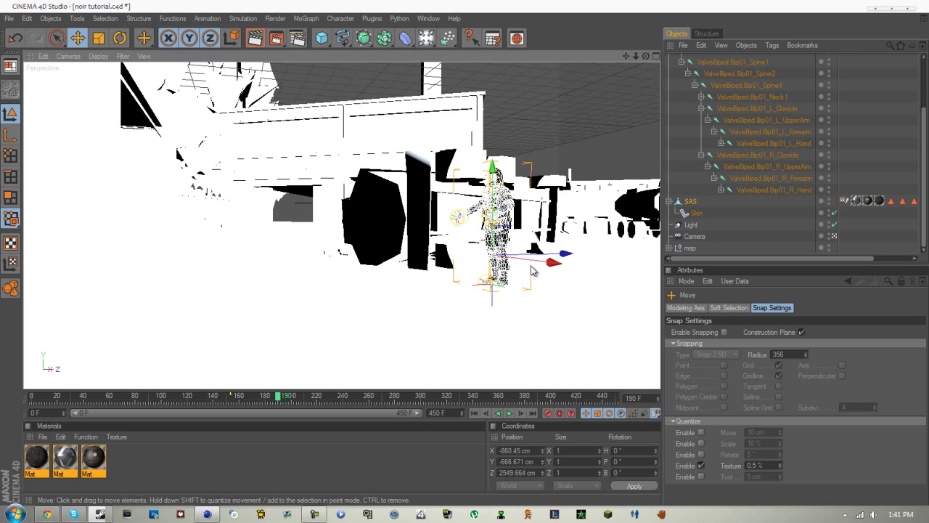
mouse_move(550, 265)
mouse_down()
mouse_move(468, 258)
mouse_move(537, 257)
mouse_up()
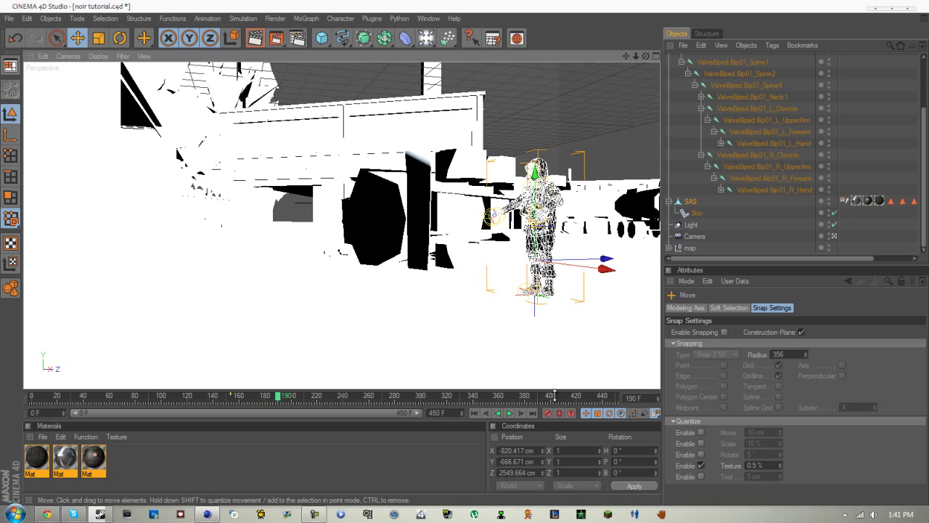
Rotate the SAS character's pelvis joint to a heading of about -64°
scroll(700, 189, up, 3)
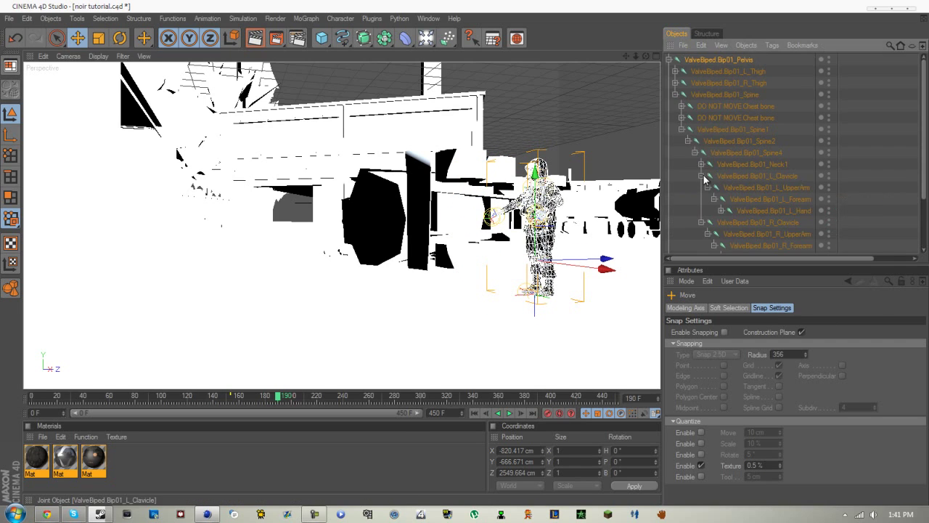
click(715, 61)
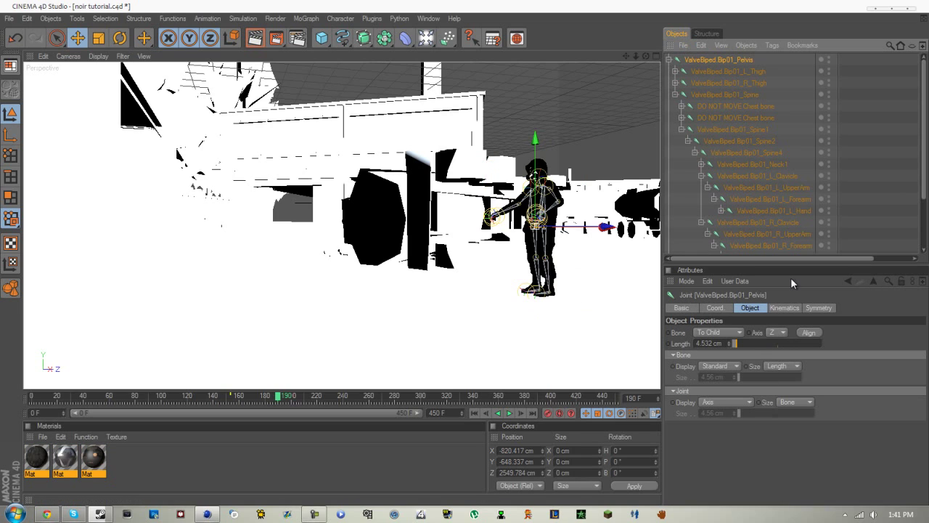
click(681, 308)
click(715, 308)
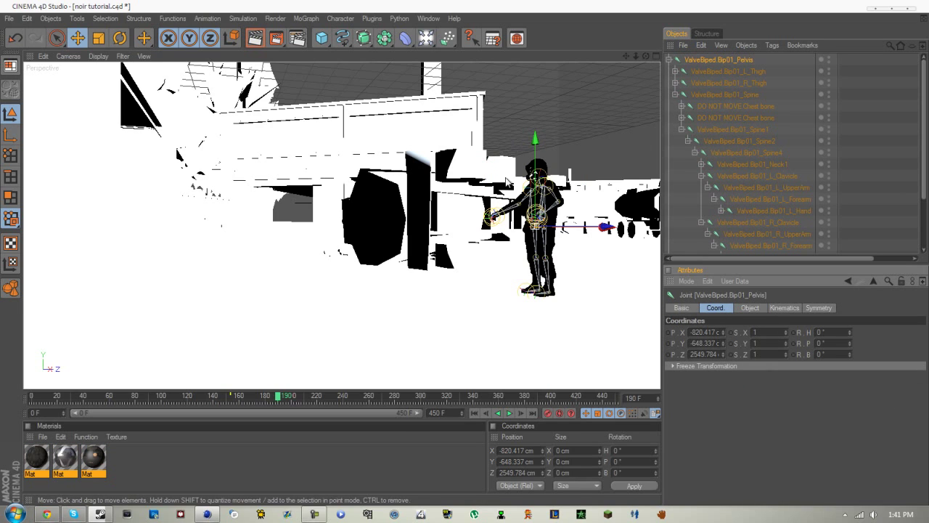
click(745, 71)
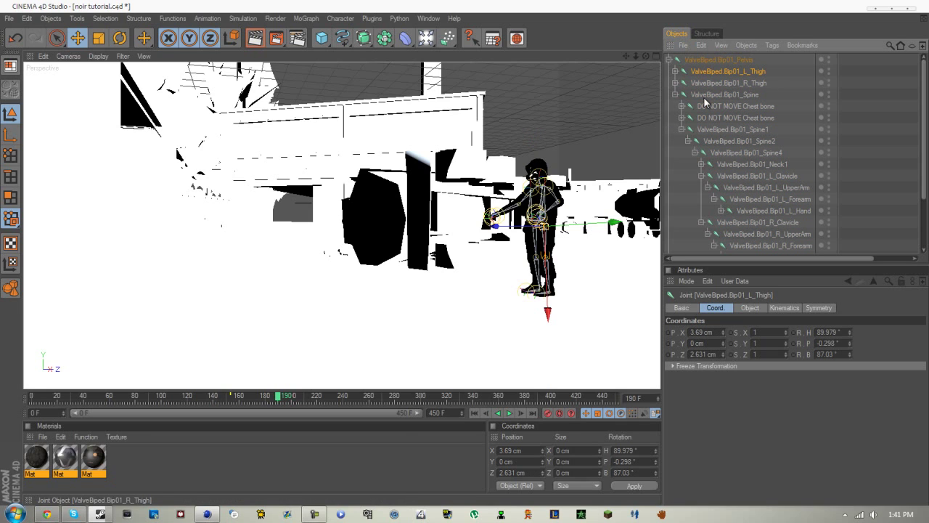
click(714, 61)
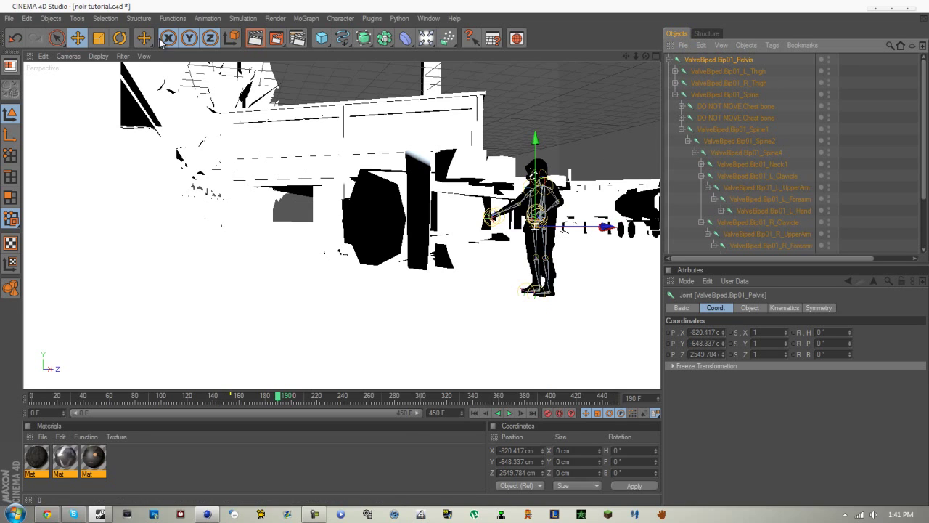
click(119, 38)
drag(501, 226, 477, 223)
Pose the legs in a stride by rotating the left thigh's bank to about 45.5° and the right thigh's to about 110.7°
click(731, 71)
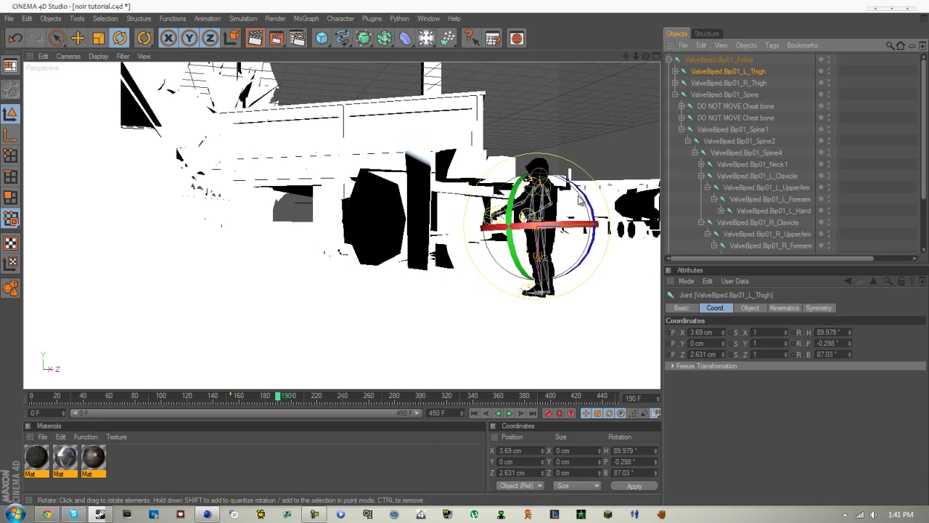
drag(589, 203, 566, 138)
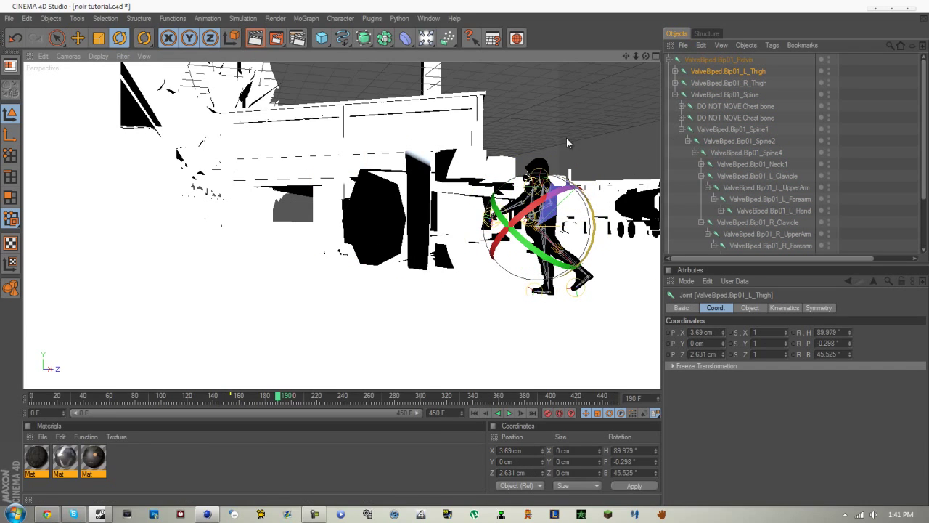
click(733, 85)
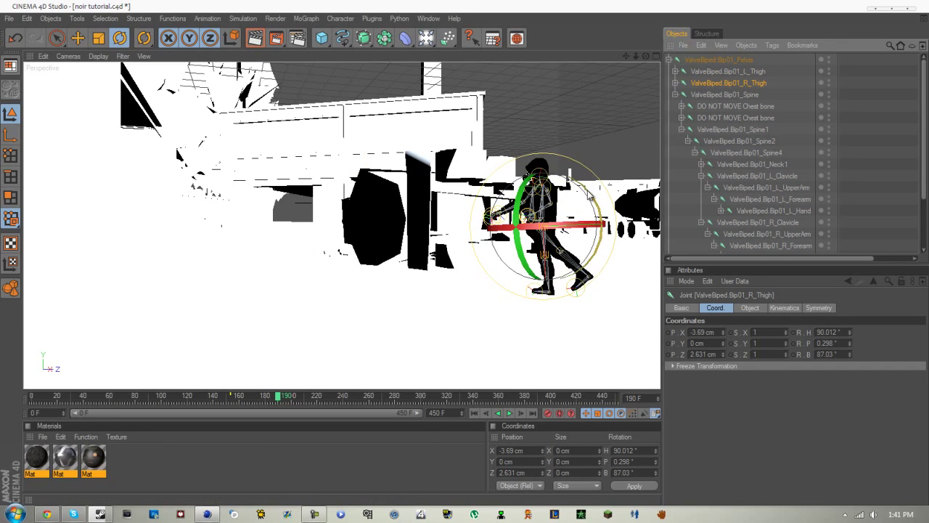
drag(602, 211, 605, 216)
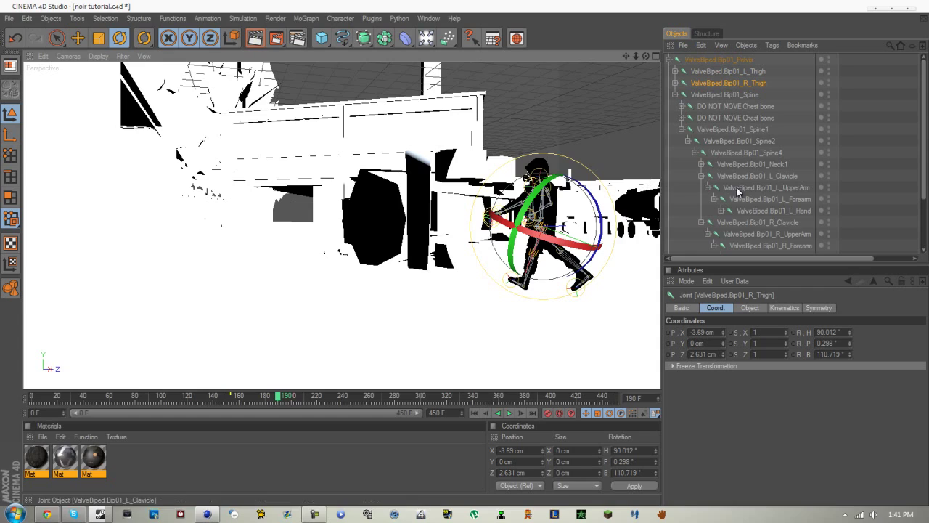
Go to frame 312, copy the SAS mesh with its pelvis skeleton and paste a duplicate into the scene
drag(277, 398, 437, 398)
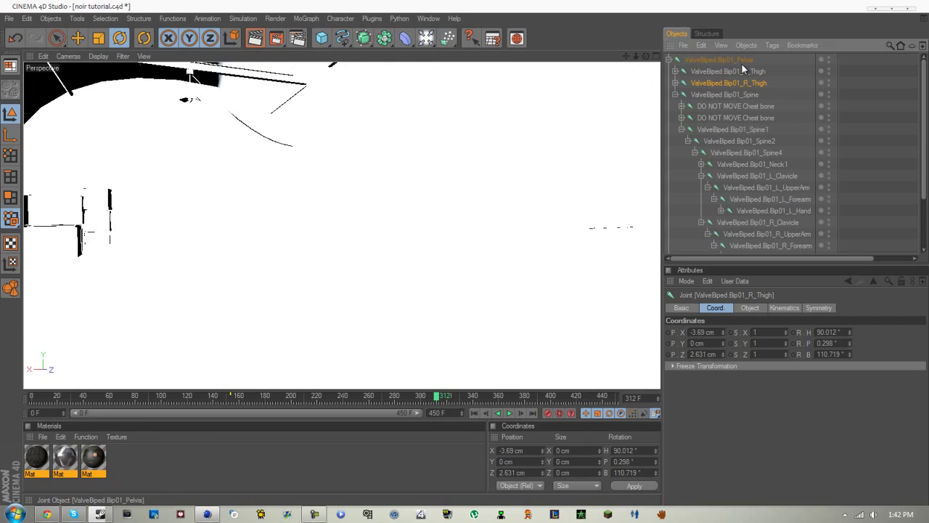
click(668, 57)
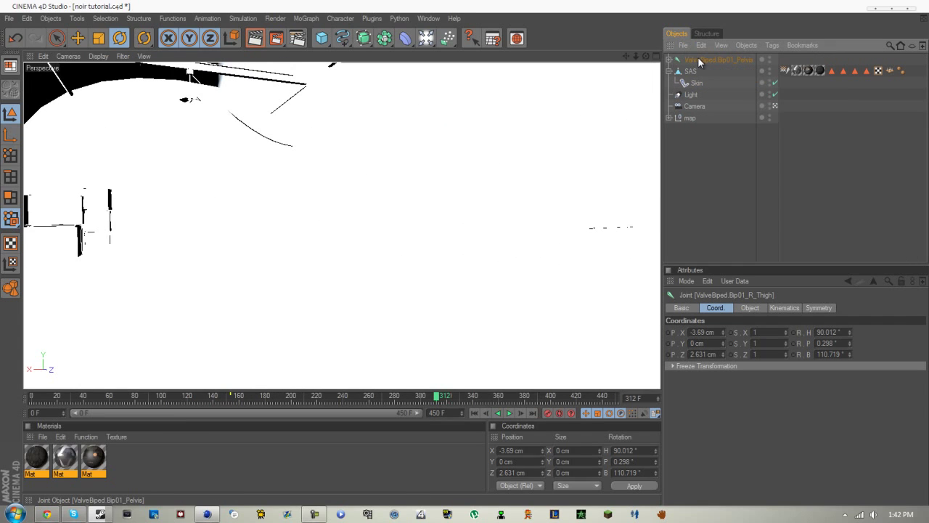
ctrl+click(695, 71)
key(ctrl+c)
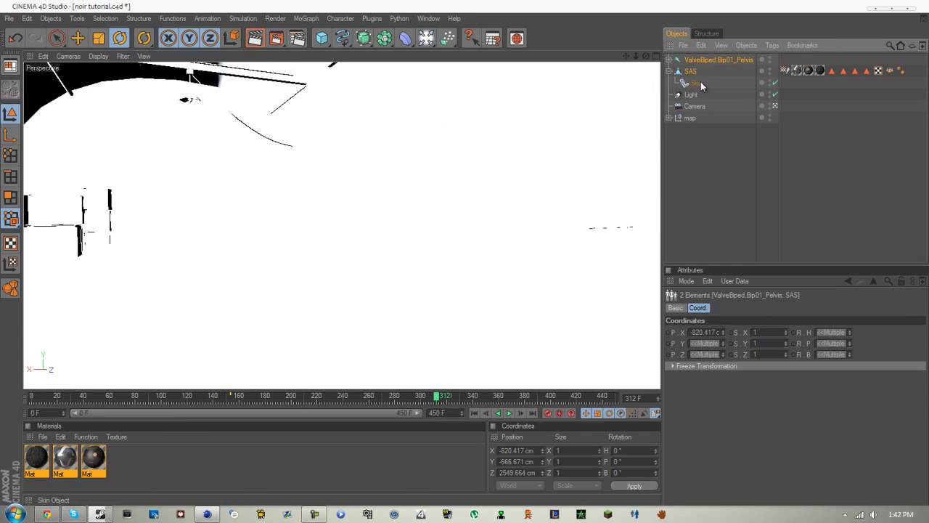
click(698, 156)
key(ctrl+v)
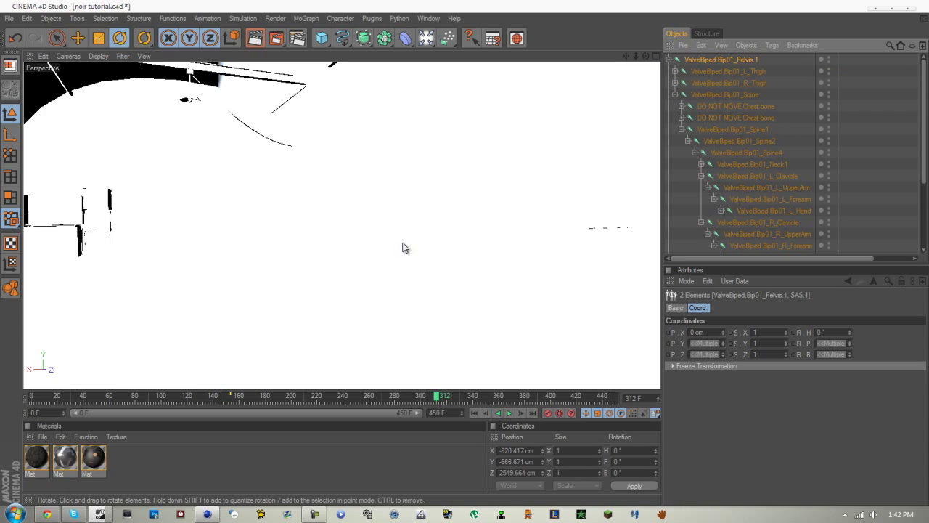
Delete the pasted duplicate of the SAS mesh and its pelvis skeleton
scroll(738, 60, down, 3)
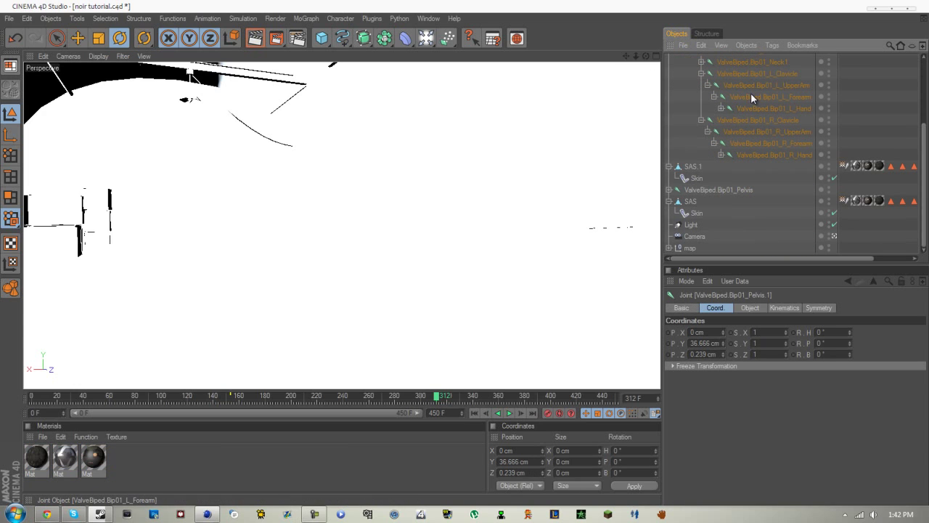
click(695, 179)
scroll(704, 109, up, 3)
click(715, 58)
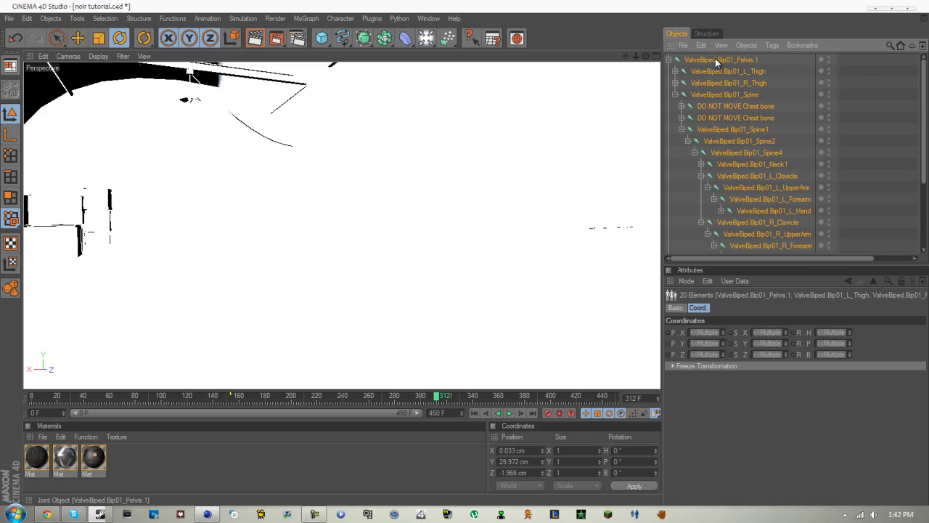
key(Delete)
Copy the posed SAS mesh together with its pelvis skeleton and paste the pair as a second character
click(691, 71)
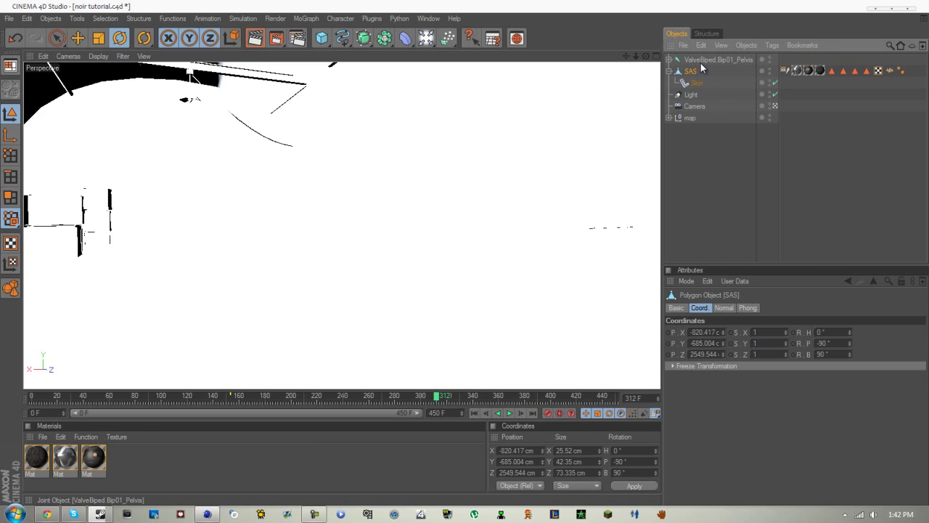
ctrl+click(701, 60)
key(ctrl+c)
key(ctrl+v)
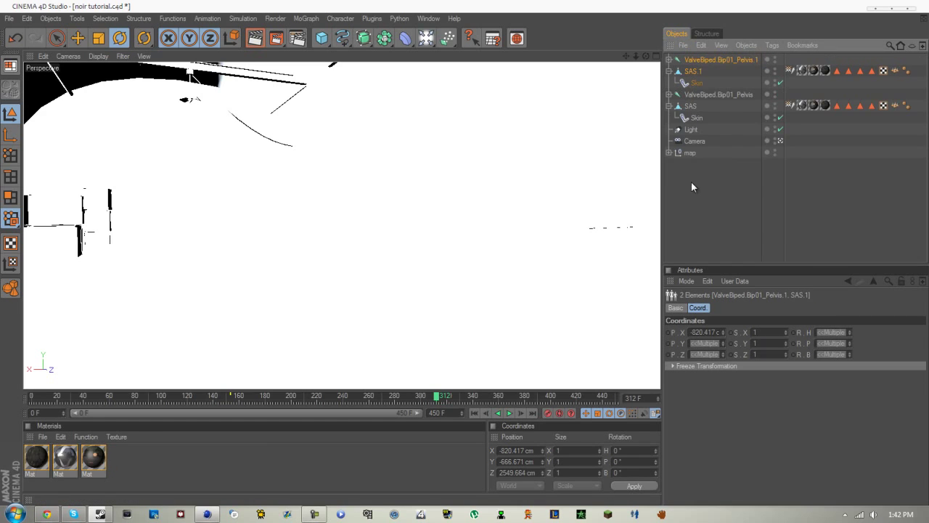
click(699, 60)
click(697, 82)
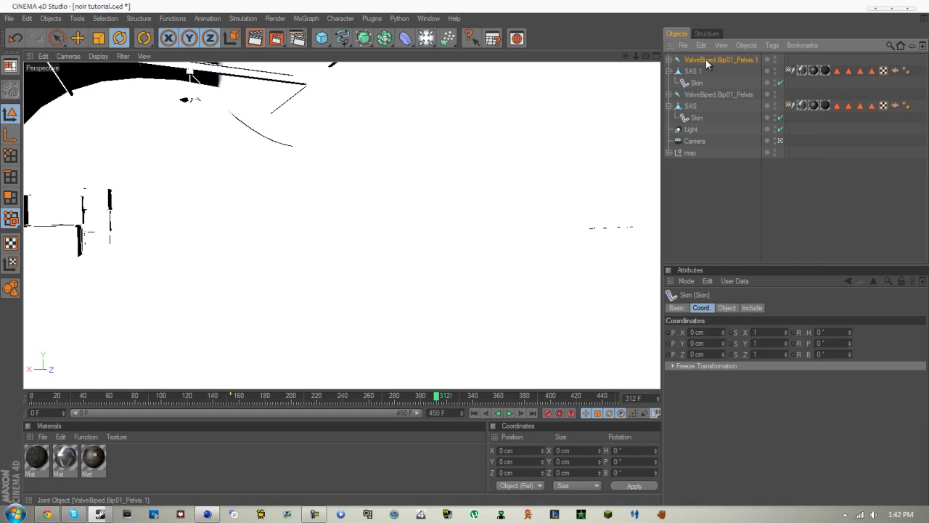
click(705, 60)
scroll(463, 232, down, 4)
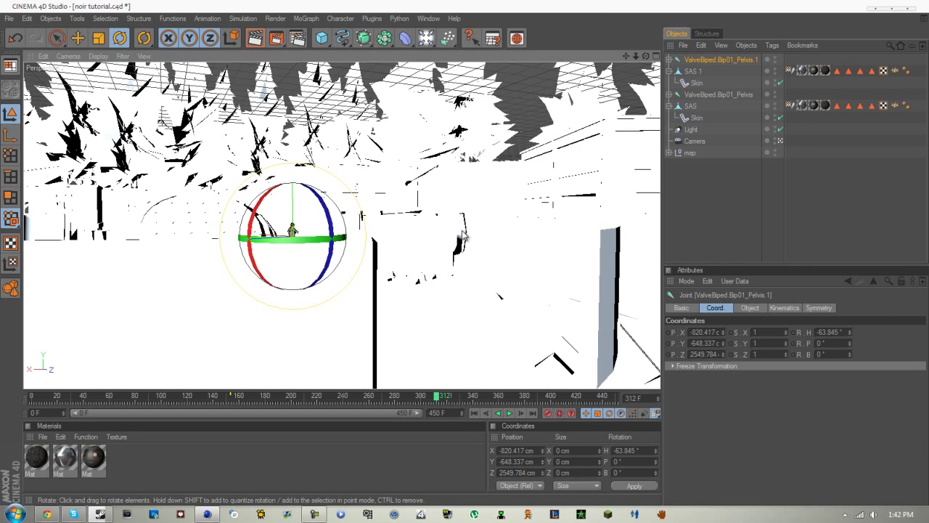
key(ctrl+z)
scroll(462, 232, up, 4)
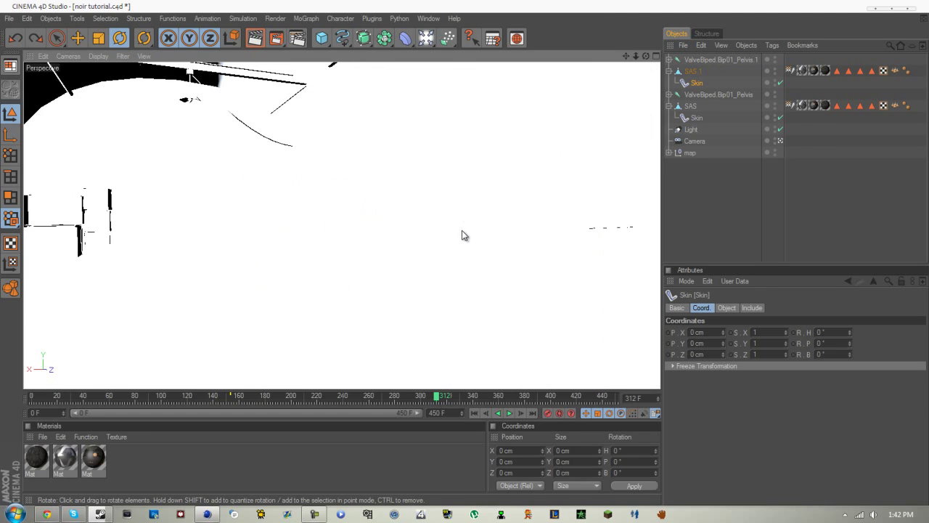
Leave the scene camera view, go to frame 353 and move the duplicate's skin object to about X 992 cm
click(780, 141)
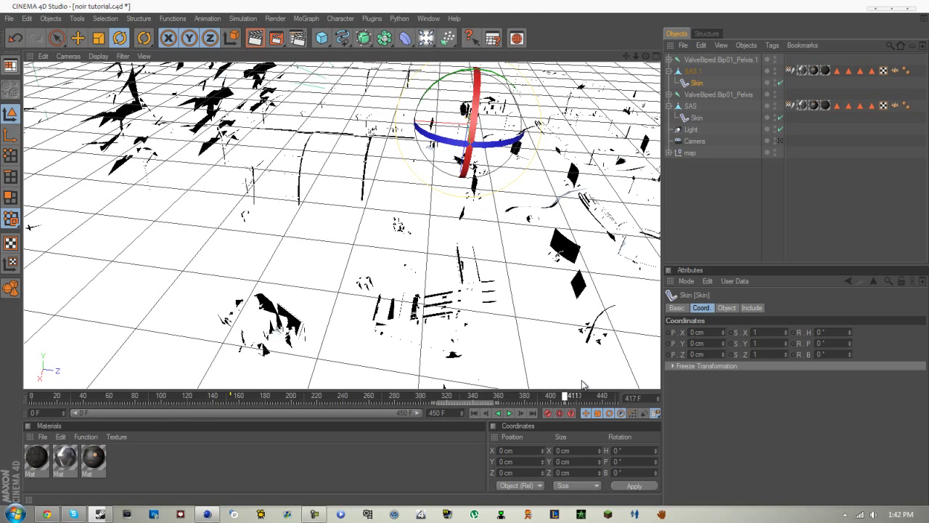
click(79, 38)
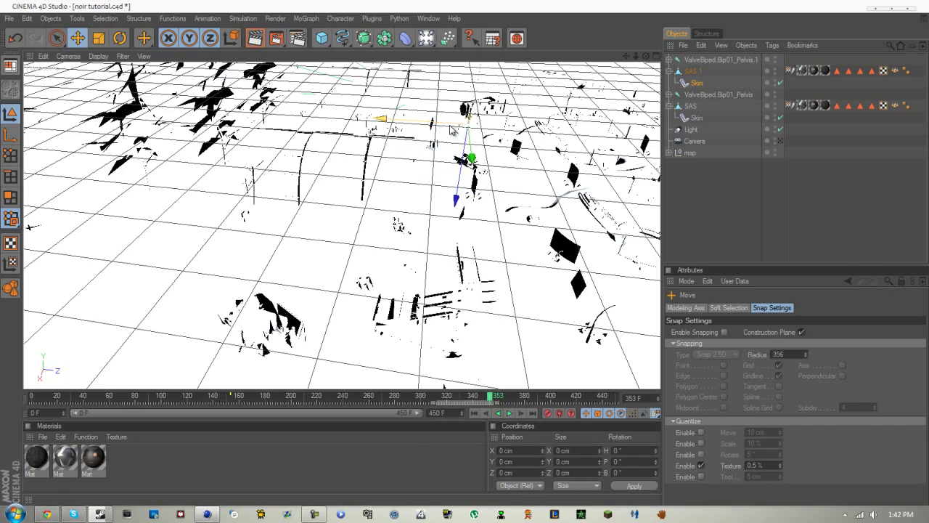
mouse_move(451, 129)
mouse_down()
mouse_move(462, 258)
mouse_move(508, 257)
mouse_move(459, 253)
mouse_move(470, 255)
mouse_up()
scroll(467, 259, up, 10)
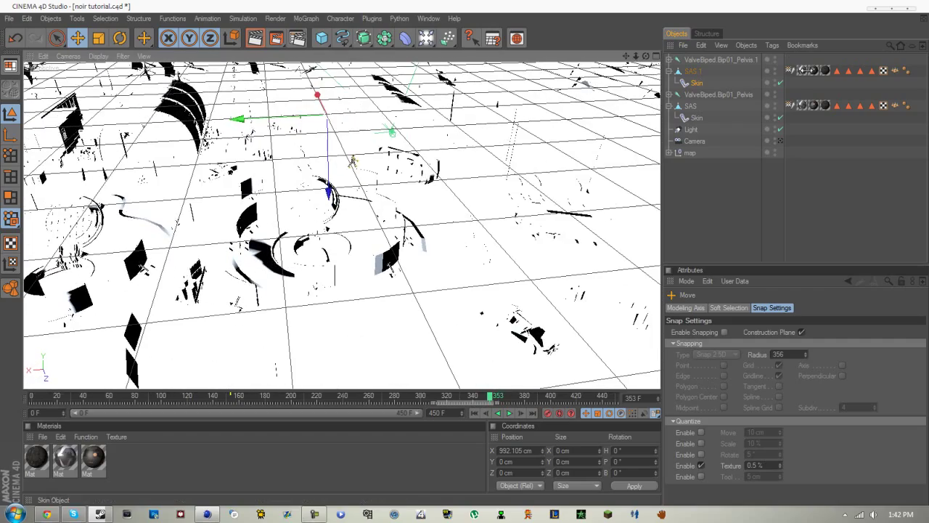
Move the duplicate character's pelvis joint to about X -1254 cm, Y -640 cm and Z 1563 cm
click(754, 61)
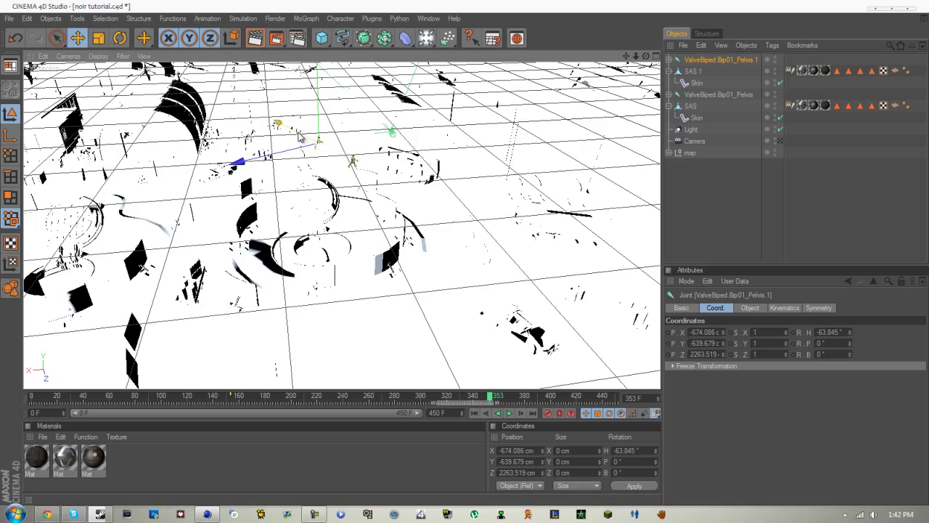
scroll(465, 256, up, 3)
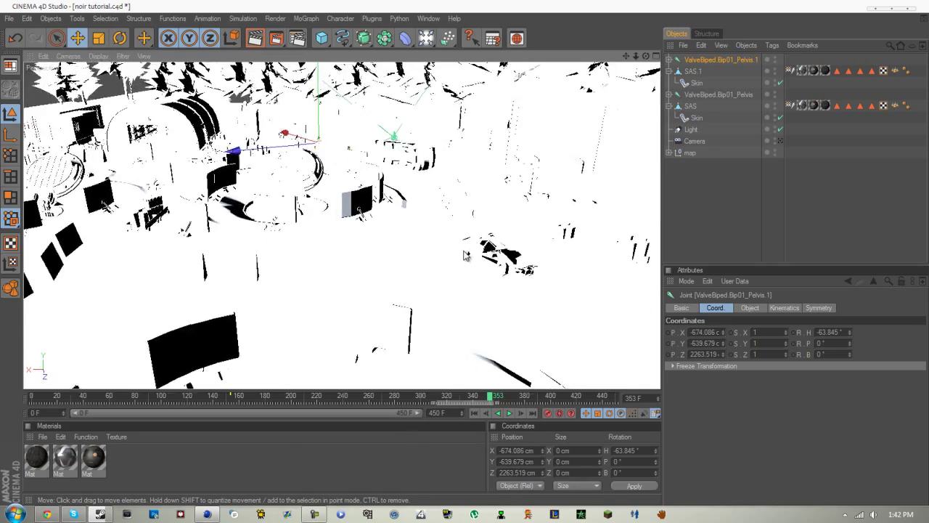
scroll(465, 256, down, 5)
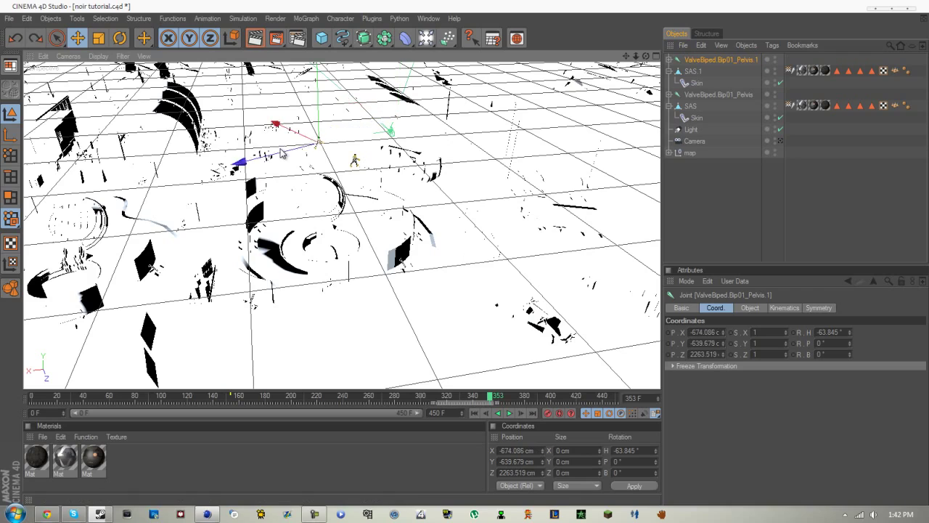
drag(476, 257, 468, 258)
drag(381, 126, 378, 126)
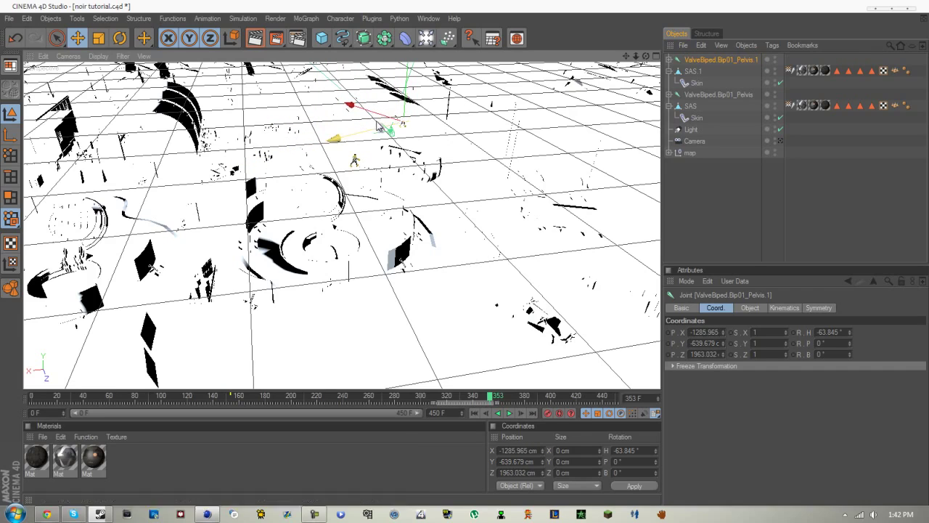
drag(465, 257, 469, 259)
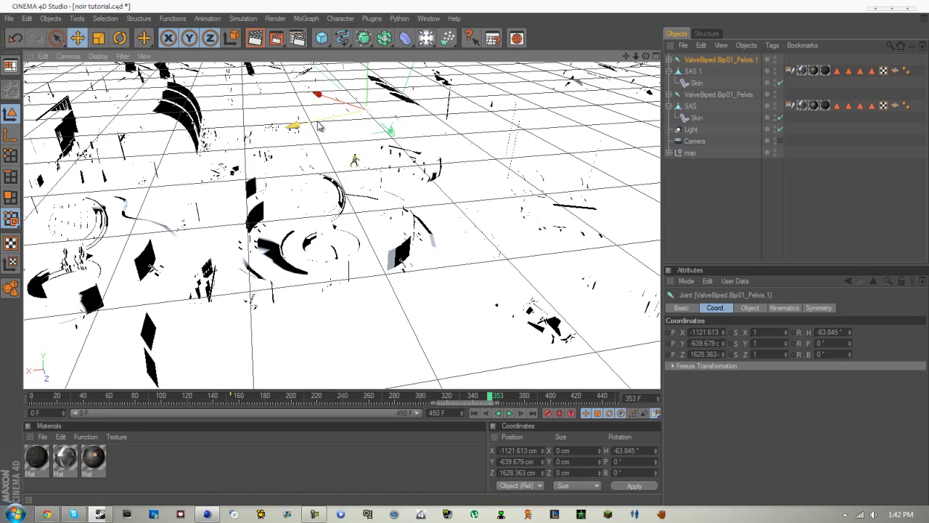
click(779, 140)
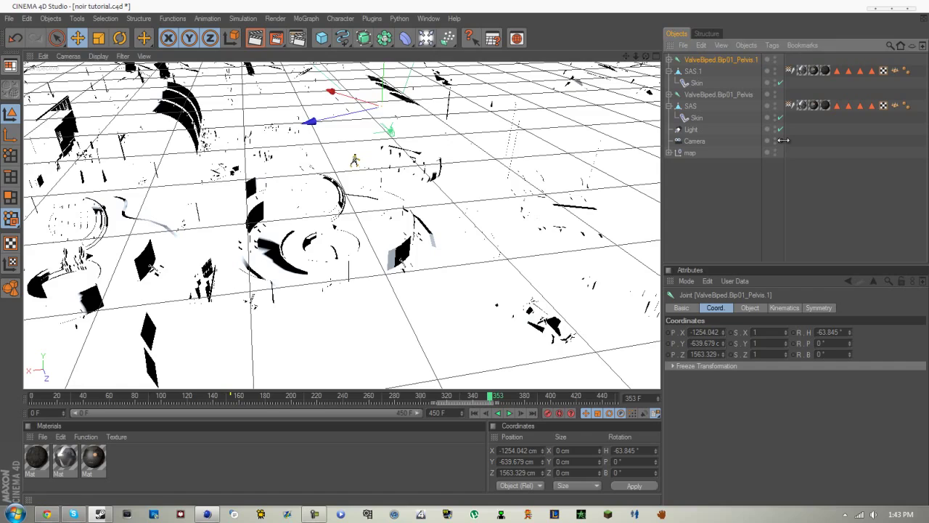
At frame 342, move the duplicate character's pelvis joint to about X -1098 cm and Z 1811 cm
drag(188, 400, 475, 403)
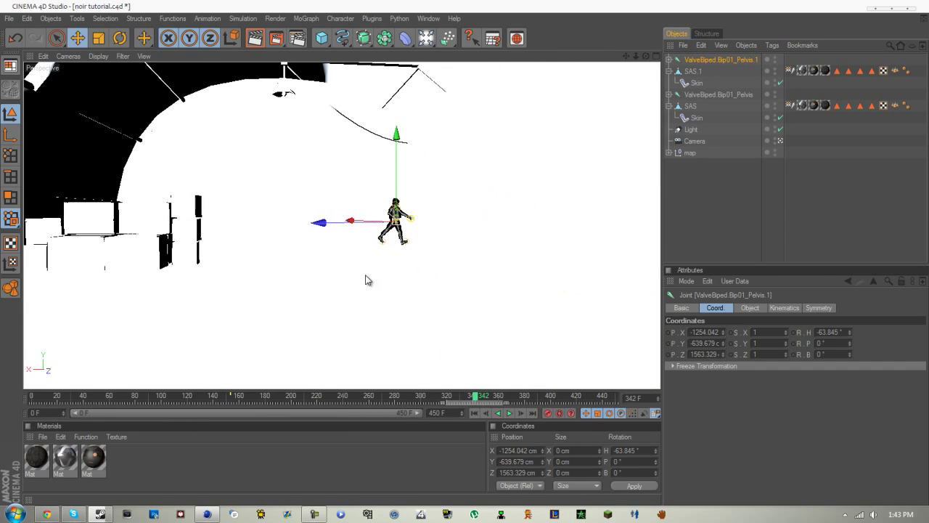
drag(330, 223, 227, 229)
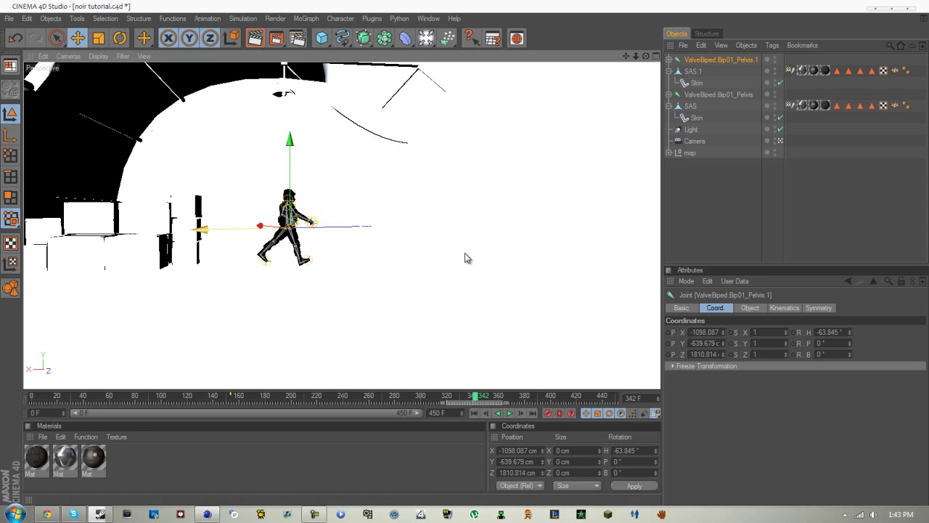
Return the timeline to frame 17 and save the scene
drag(330, 395, 53, 385)
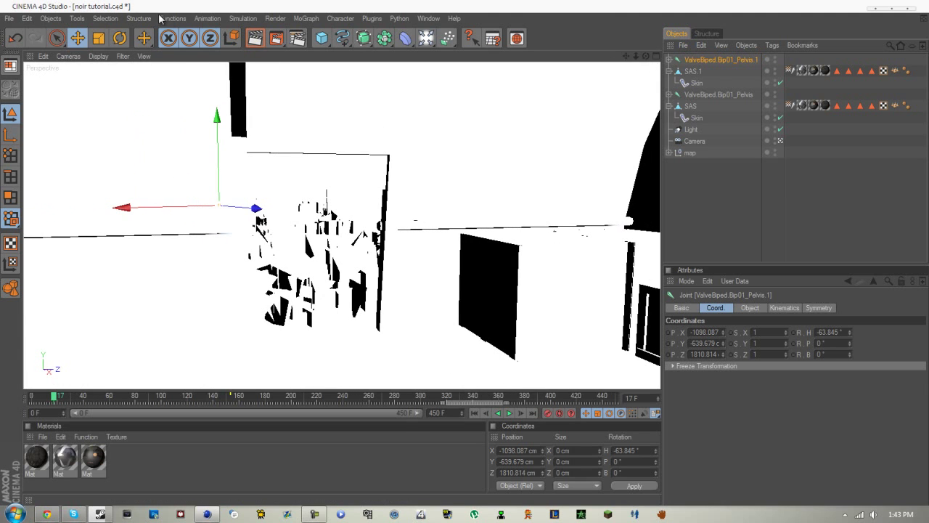
click(10, 18)
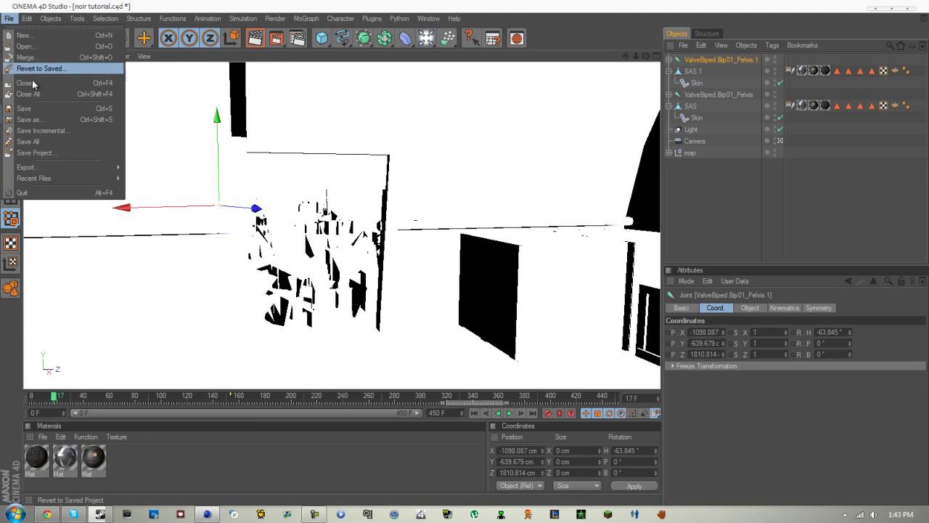
click(71, 107)
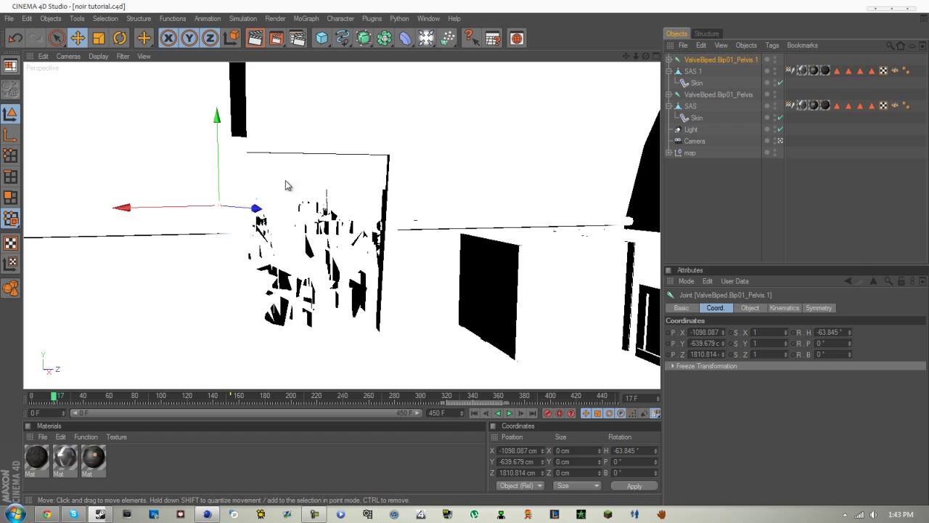
Add a MoText object, leave the scene camera view and set the text to NOIR
click(306, 19)
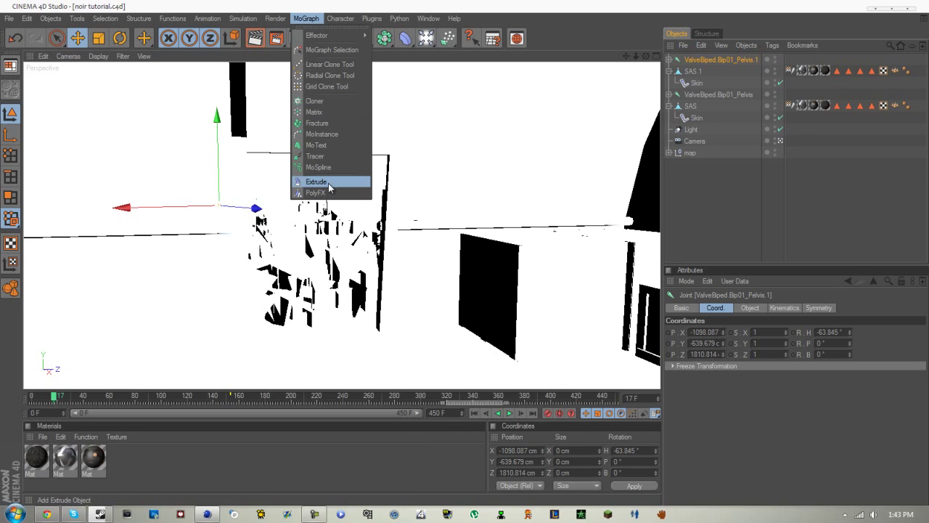
click(317, 145)
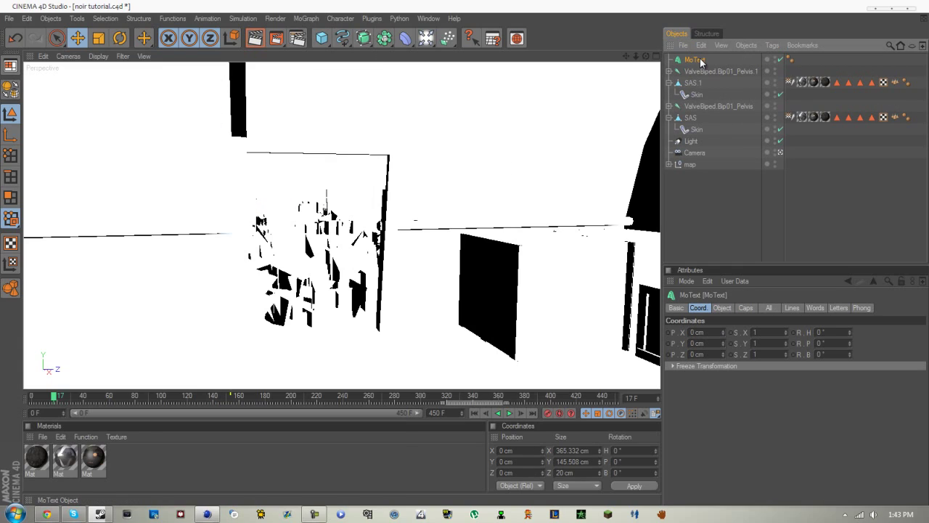
click(780, 152)
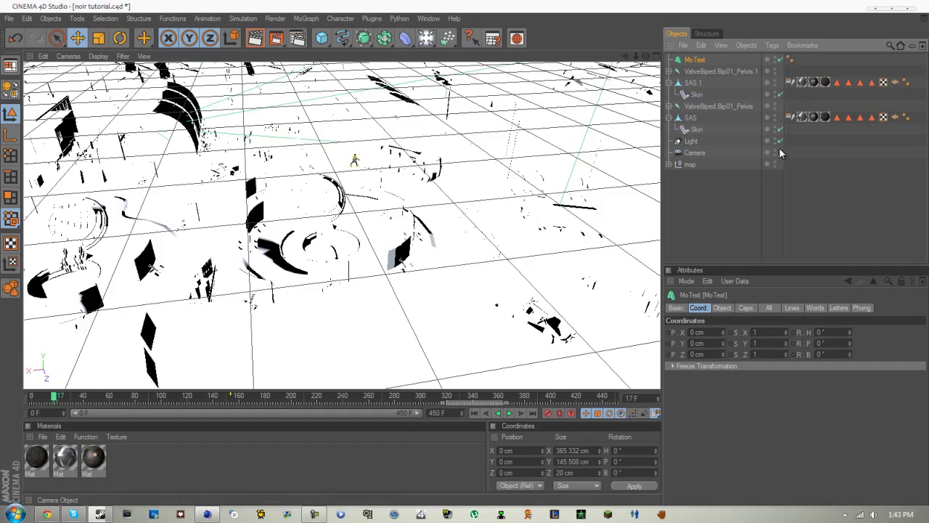
scroll(451, 204, down, 10)
scroll(449, 203, up, 8)
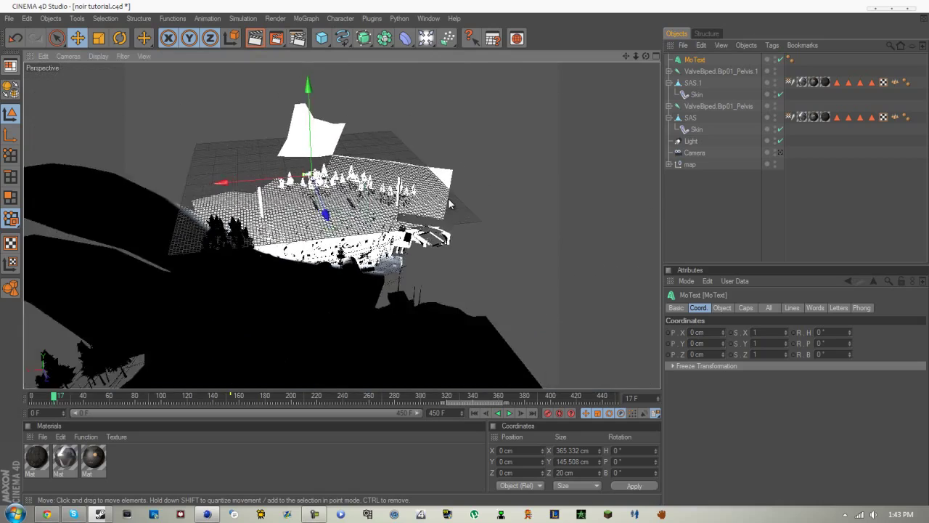
alt+drag(312, 135, 309, 102)
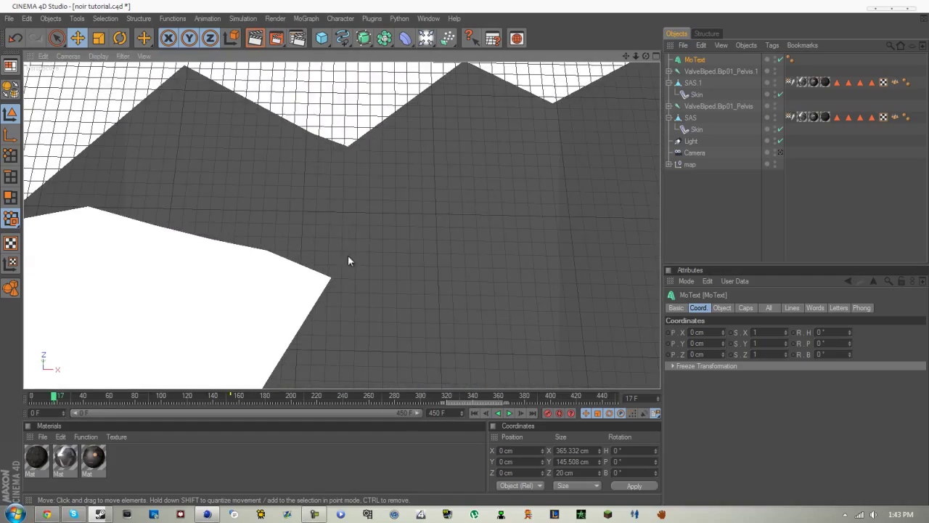
scroll(466, 257, up, 10)
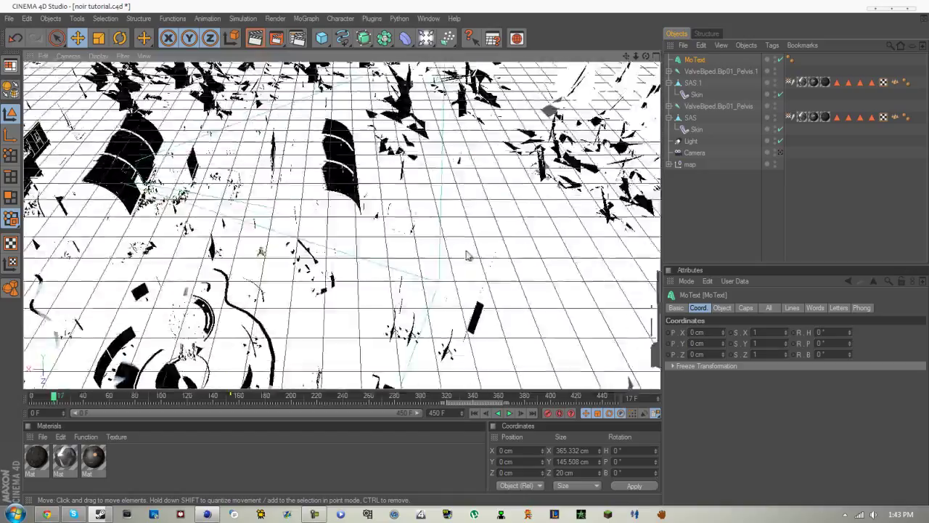
alt+drag(466, 251, 444, 255)
scroll(467, 252, down, 3)
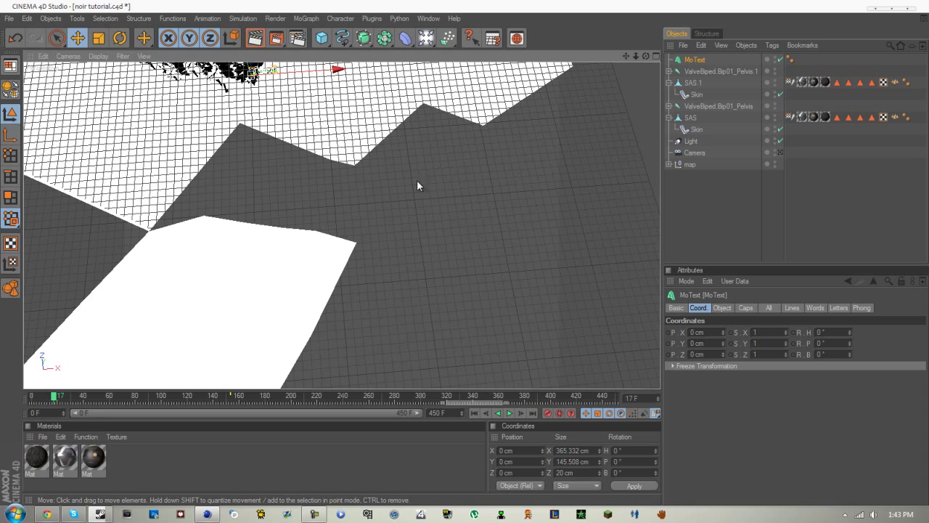
click(714, 308)
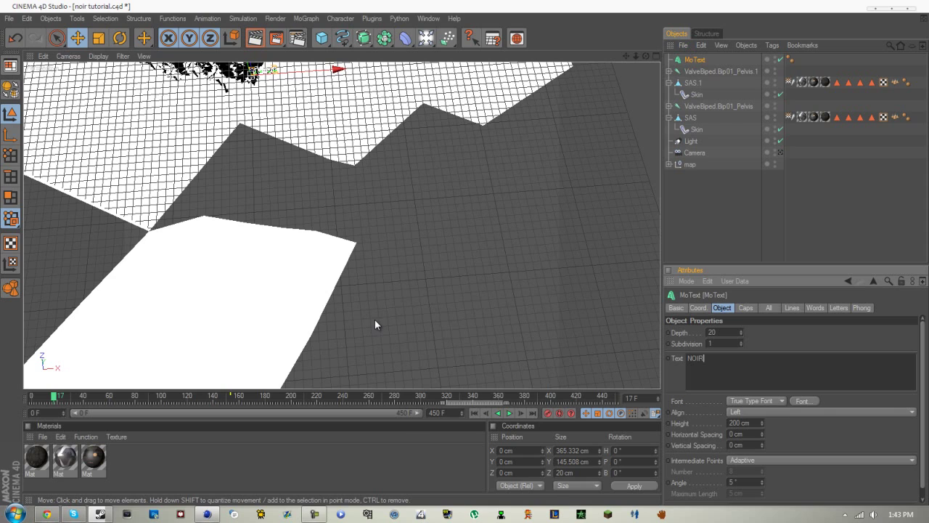
Set the text's font to Abode in its regular style
click(806, 402)
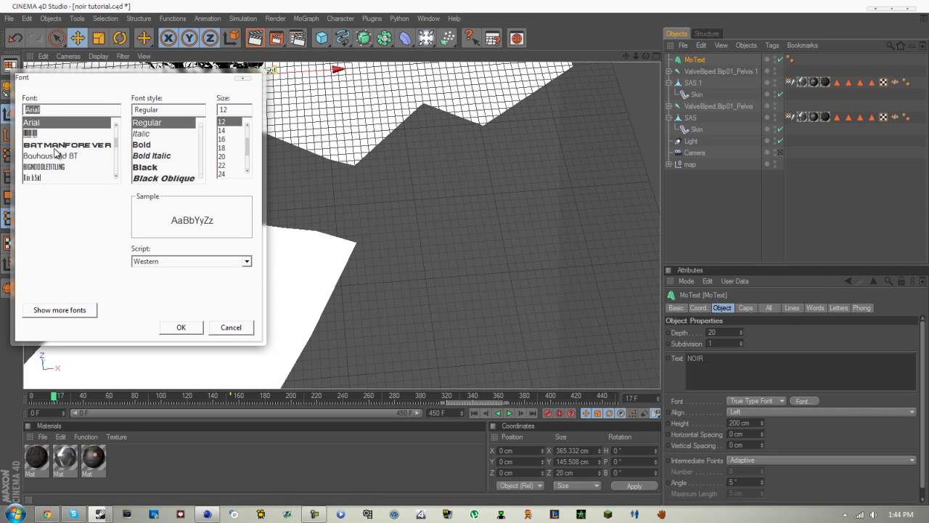
scroll(58, 155, up, 5)
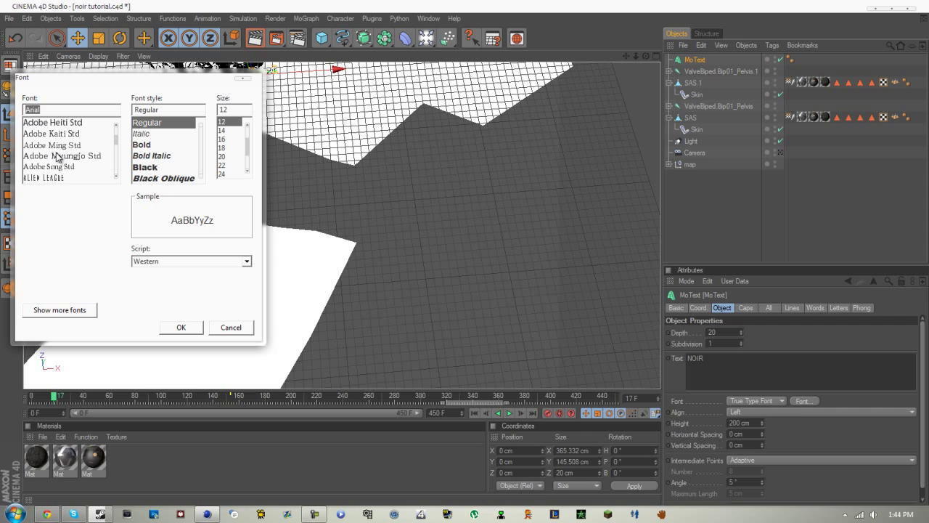
scroll(58, 155, up, 2)
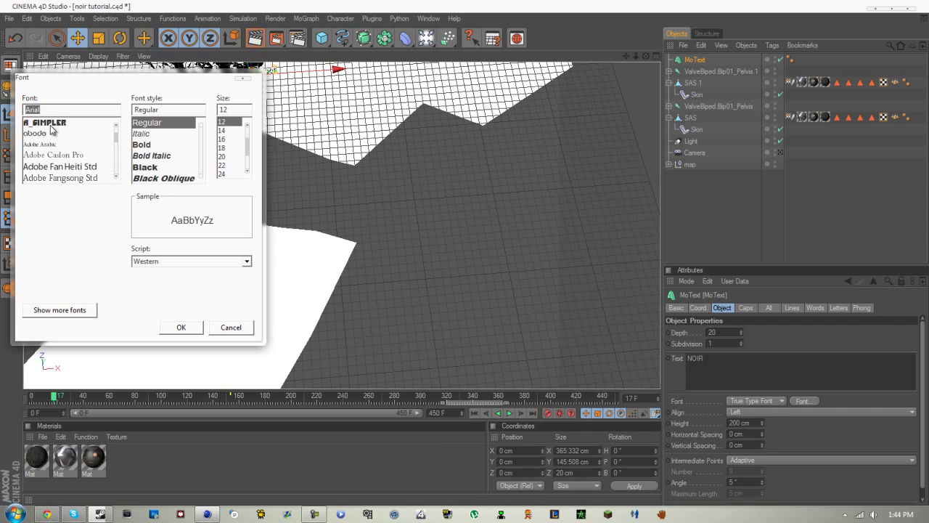
scroll(50, 134, up, 1)
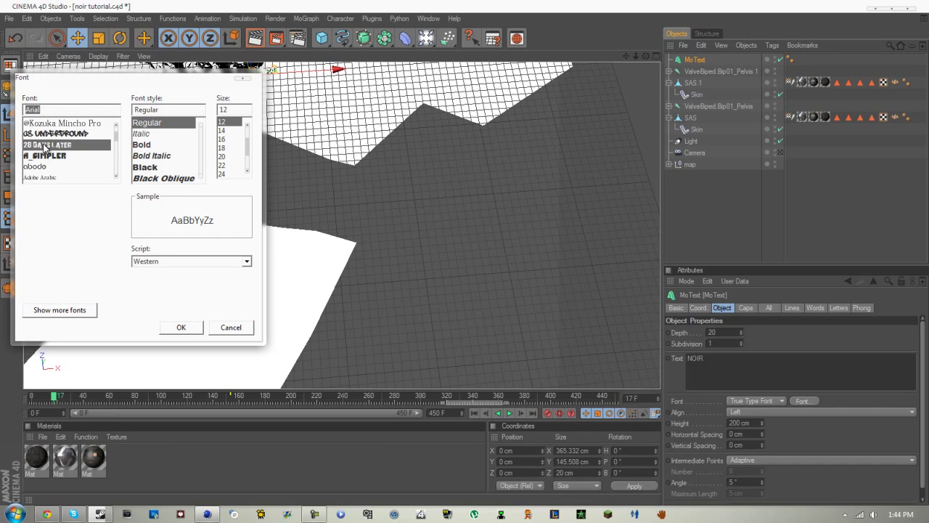
click(44, 148)
click(34, 166)
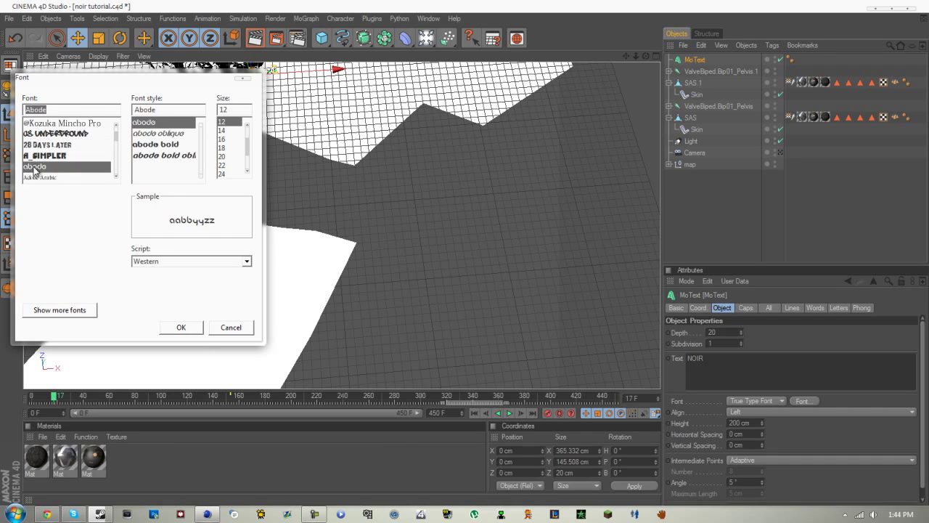
click(180, 328)
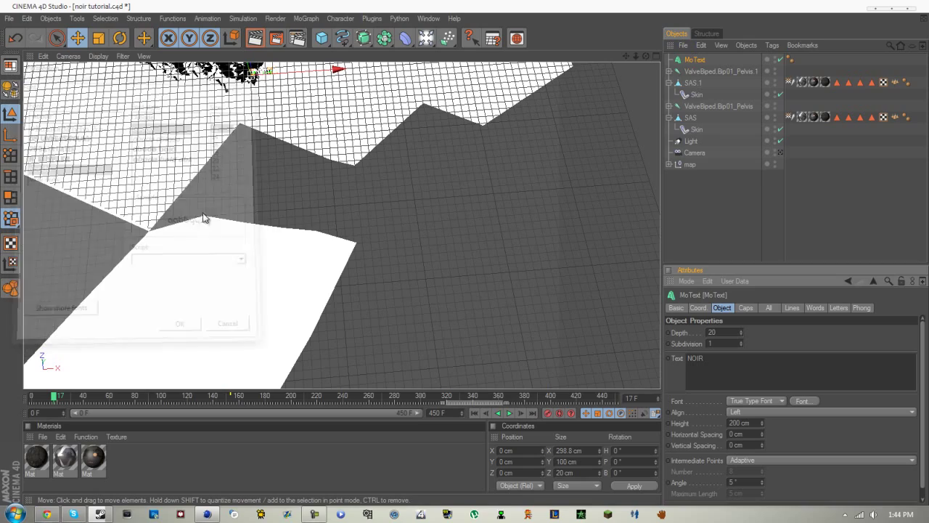
Move the NOIR text to about Y -658 cm and Z 1960 cm, and look through the scene camera again
alt+drag(249, 135, 464, 254)
alt+right_drag(462, 252, 407, 252)
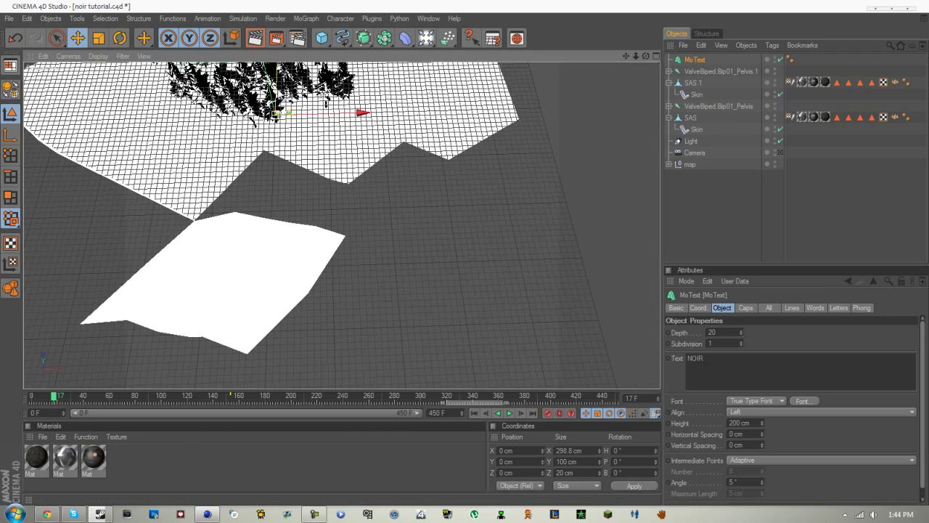
mouse_move(460, 263)
alt+mouse_down()
mouse_move(471, 248)
mouse_move(472, 257)
mouse_move(460, 245)
mouse_move(463, 264)
mouse_move(472, 253)
alt+mouse_up()
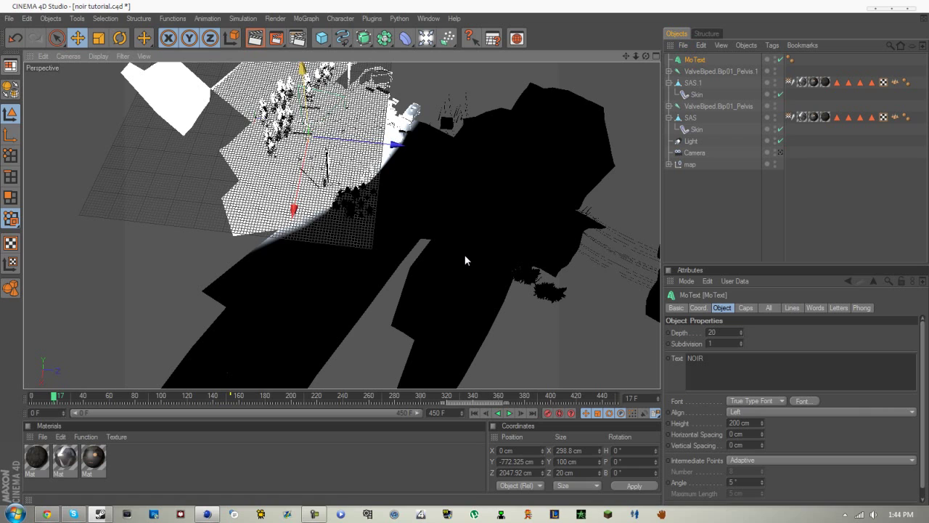
click(781, 153)
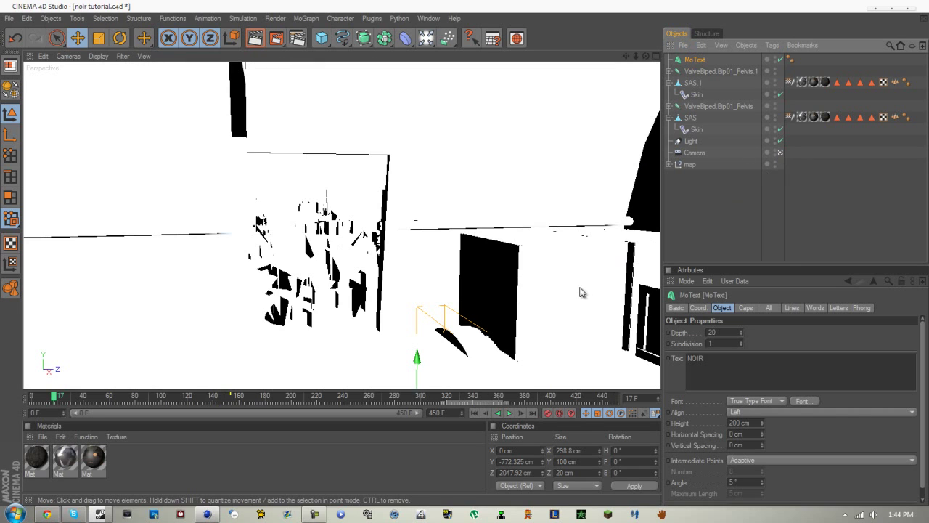
drag(417, 361, 418, 202)
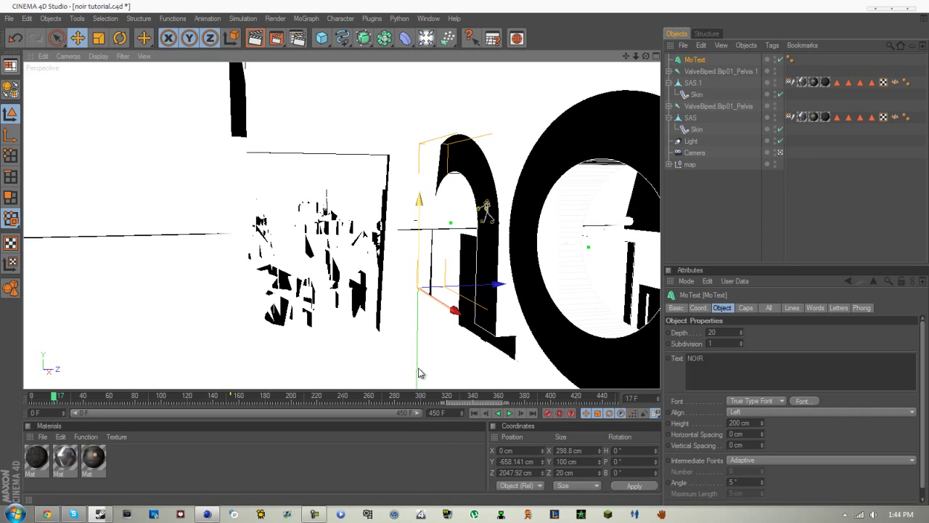
drag(496, 284, 381, 289)
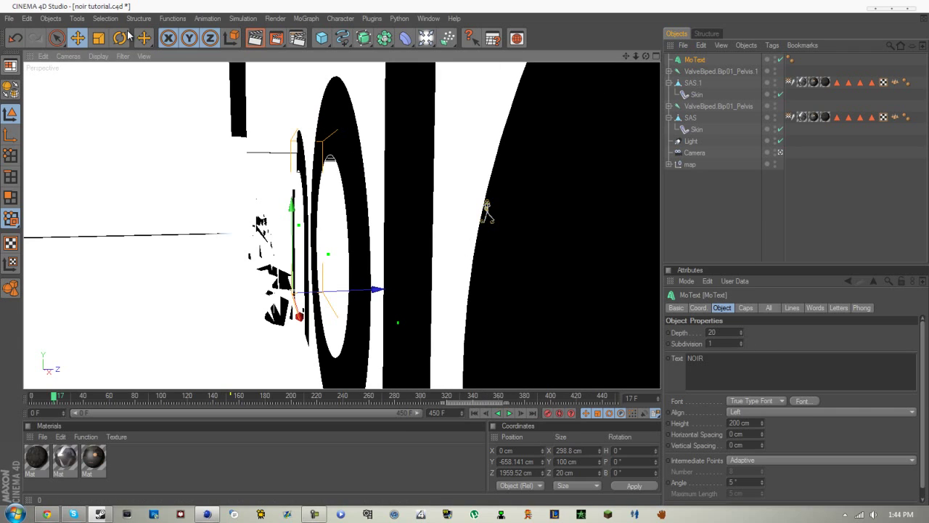
Scale the NOIR text down uniformly to a text height of about 62.6 cm
click(98, 39)
drag(468, 260, 465, 257)
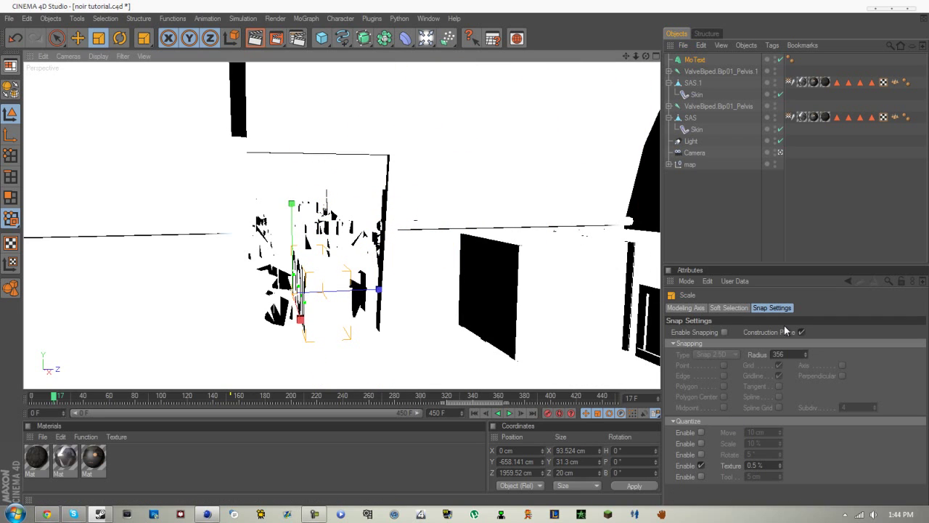
Reduce the NOIR text's depth to 13 cm and rotate it about its vertical axis to face the camera
click(690, 61)
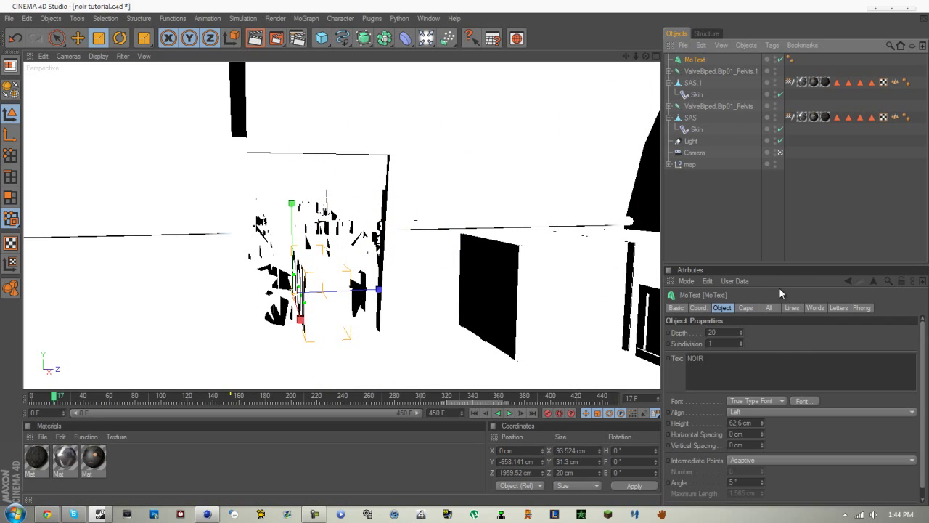
drag(741, 336, 740, 339)
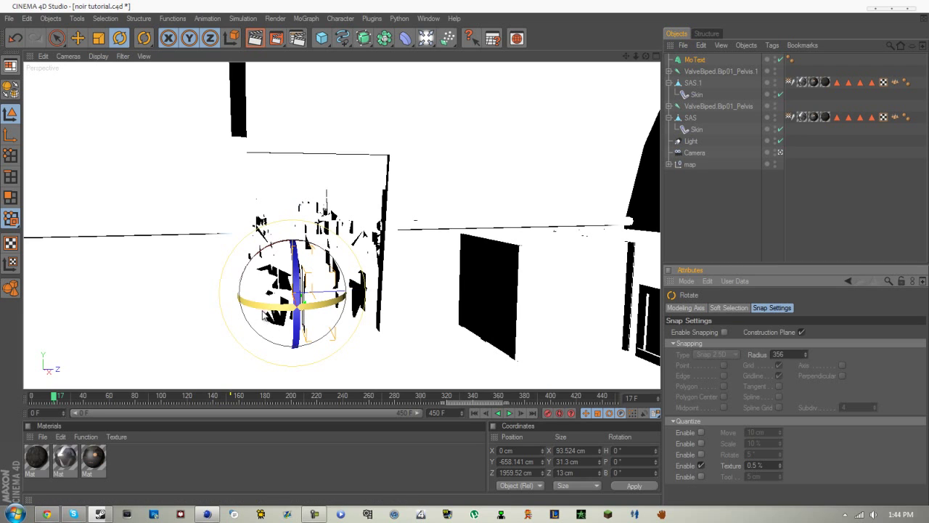
drag(341, 299, 362, 308)
Select the map piece behind the NOIR text and raise it to about Y 330 cm, outside the camera view
click(200, 234)
click(79, 38)
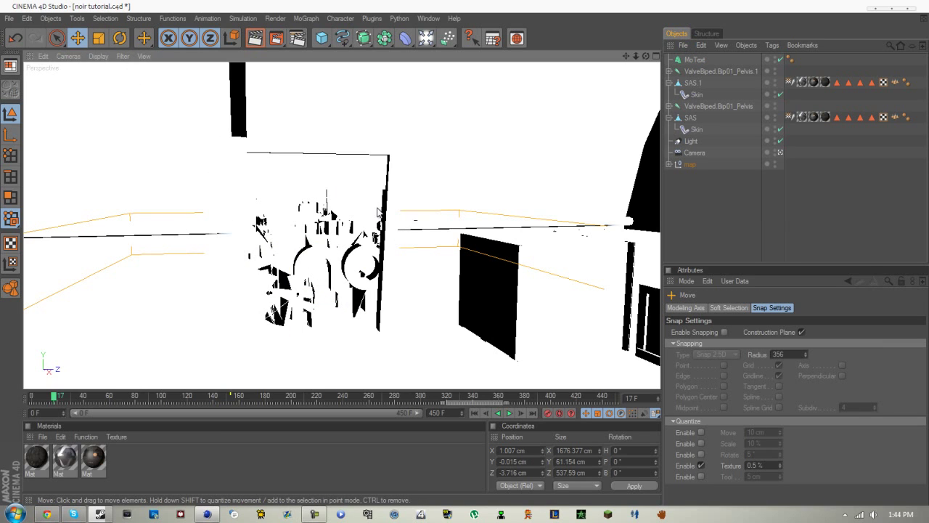
click(780, 153)
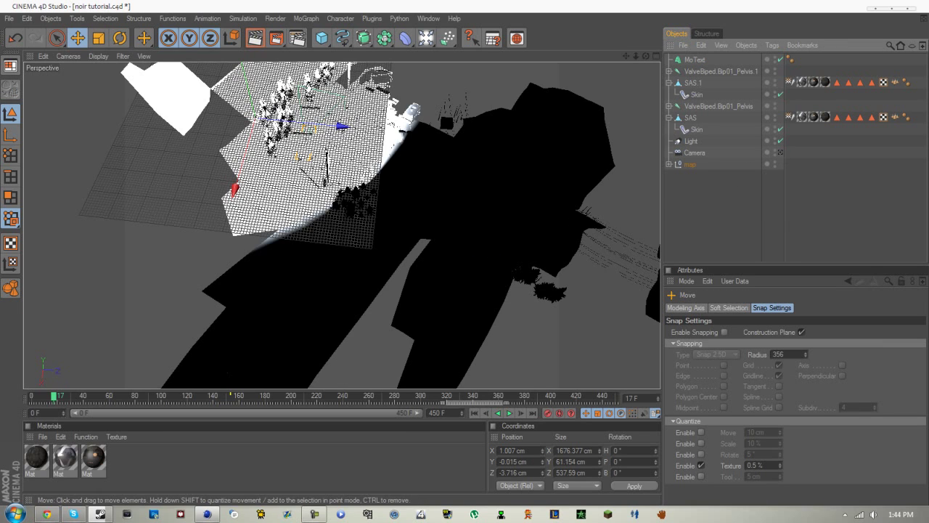
drag(248, 94, 248, 89)
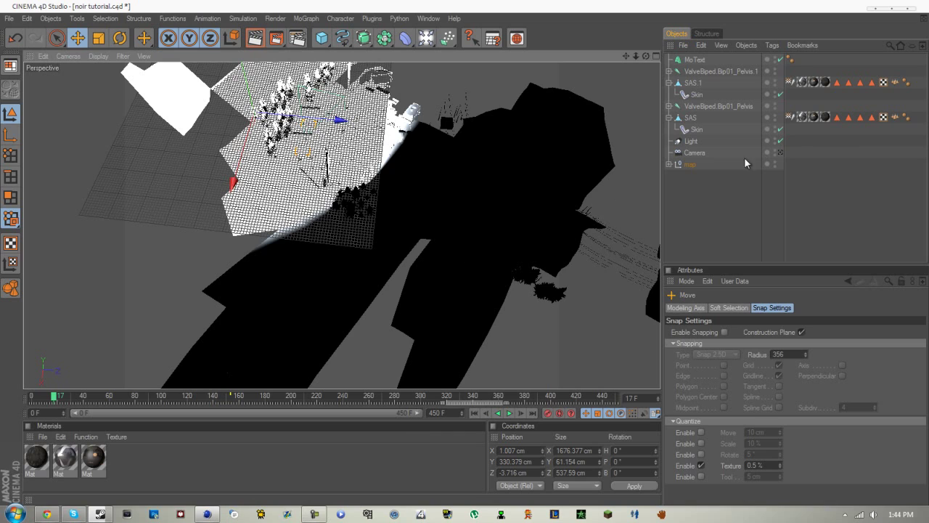
click(780, 153)
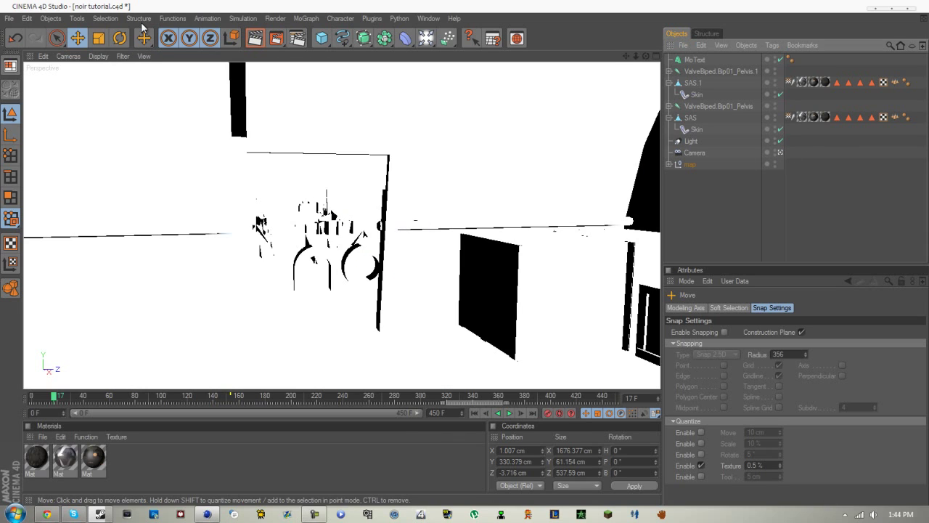
scroll(425, 198, down, 8)
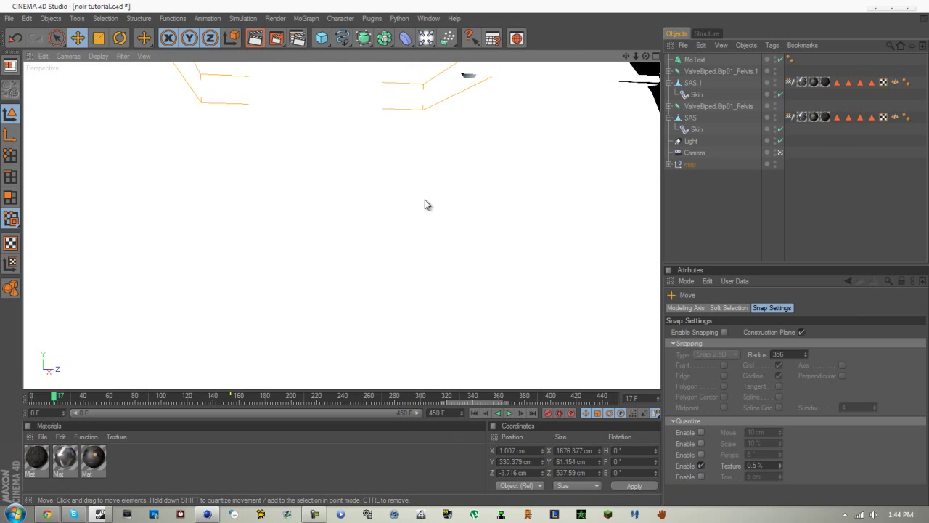
scroll(426, 205, down, 10)
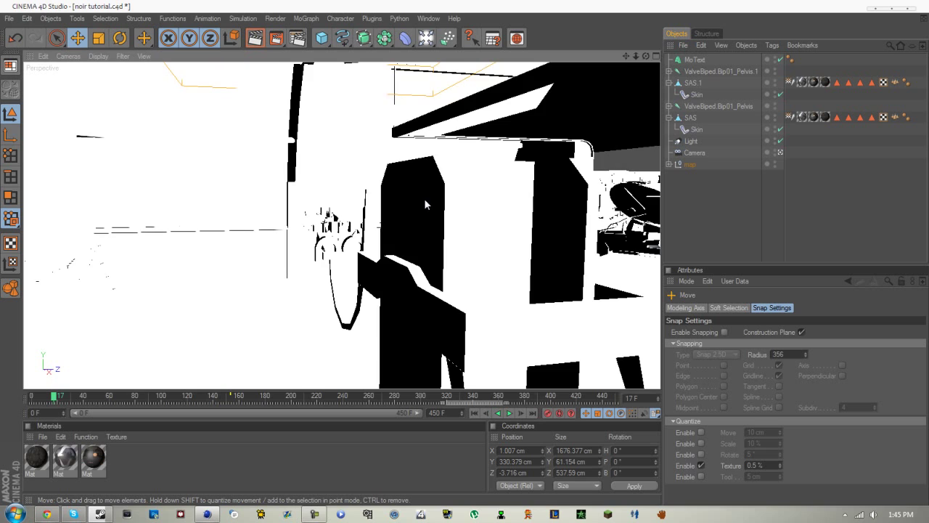
scroll(426, 204, up, 3)
scroll(426, 205, down, 5)
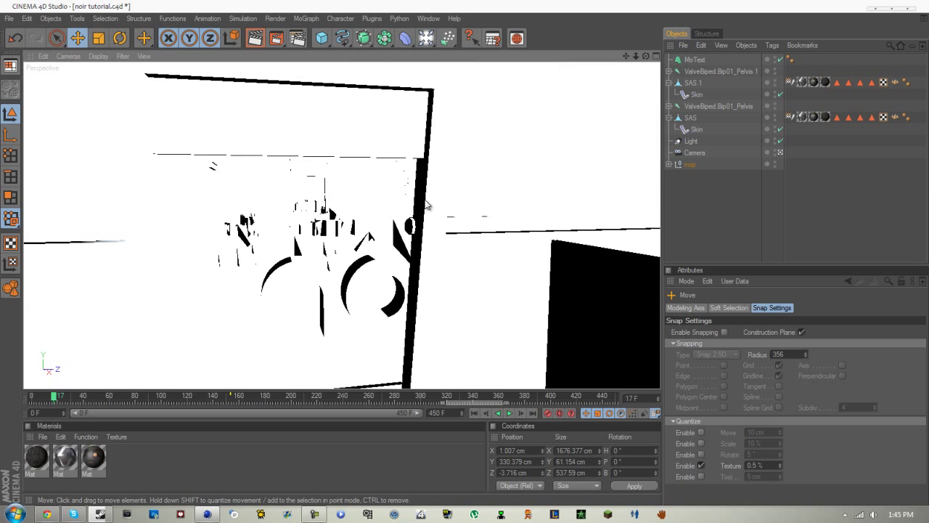
Move the NOIR text to about X -33 cm, Y -626 cm and Z 1931 cm
click(695, 59)
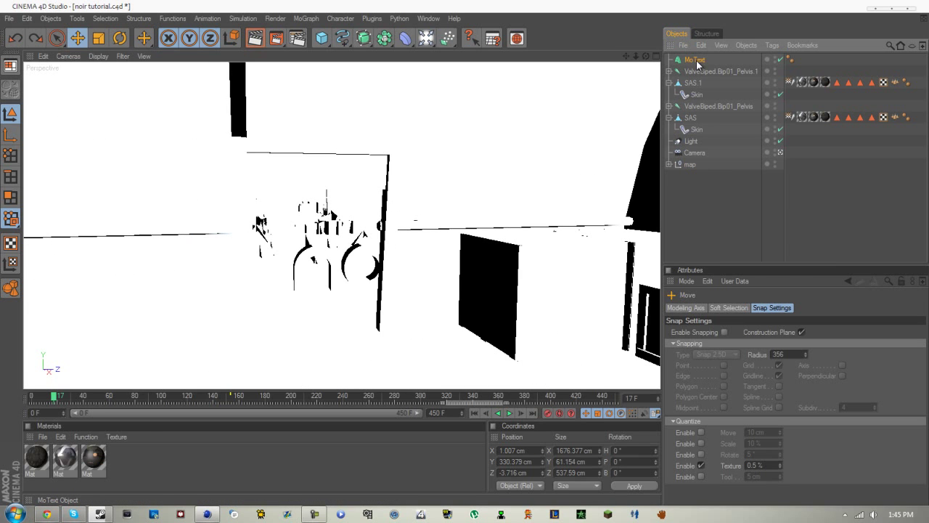
drag(294, 222, 293, 189)
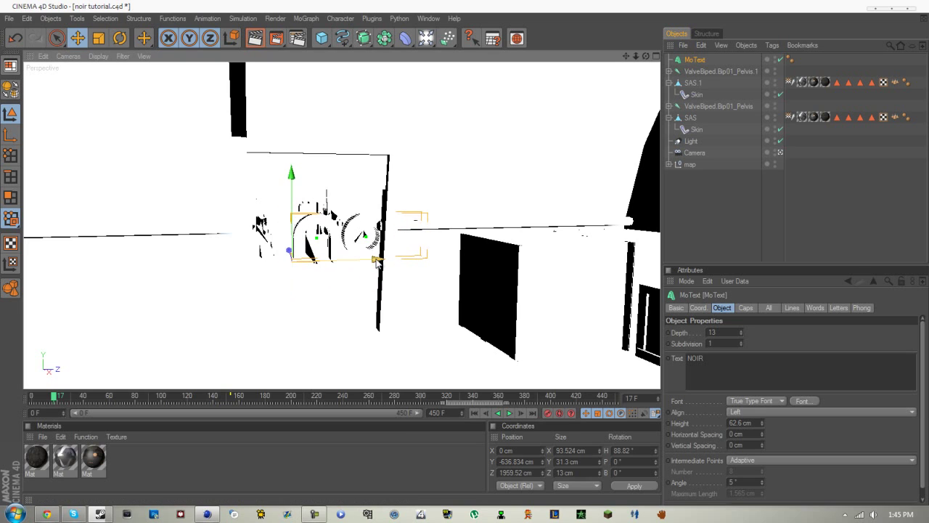
drag(374, 259, 324, 259)
drag(466, 258, 464, 251)
drag(263, 214, 283, 245)
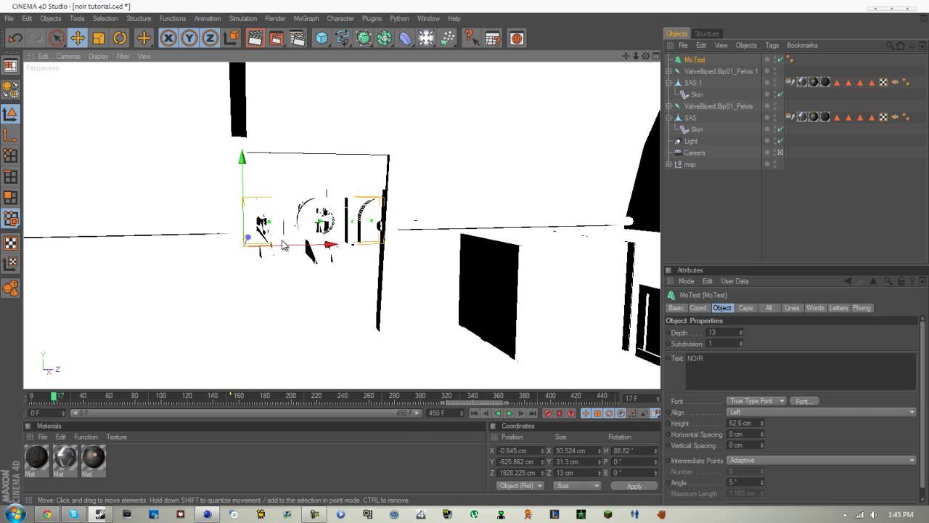
mouse_move(468, 252)
mouse_down()
mouse_move(452, 257)
mouse_move(464, 252)
mouse_up()
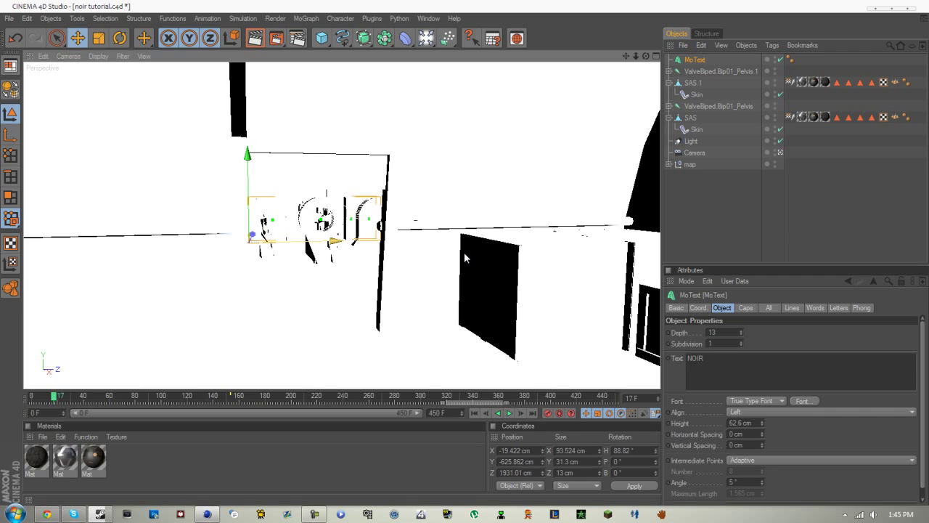
drag(255, 233, 460, 253)
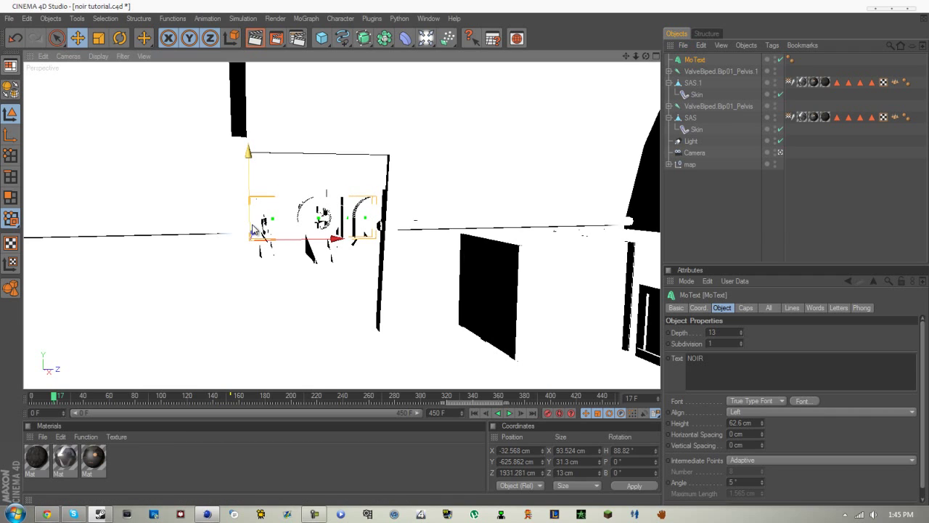
Create a new material and set its color to black (RGB 0, 0, 0)
click(43, 436)
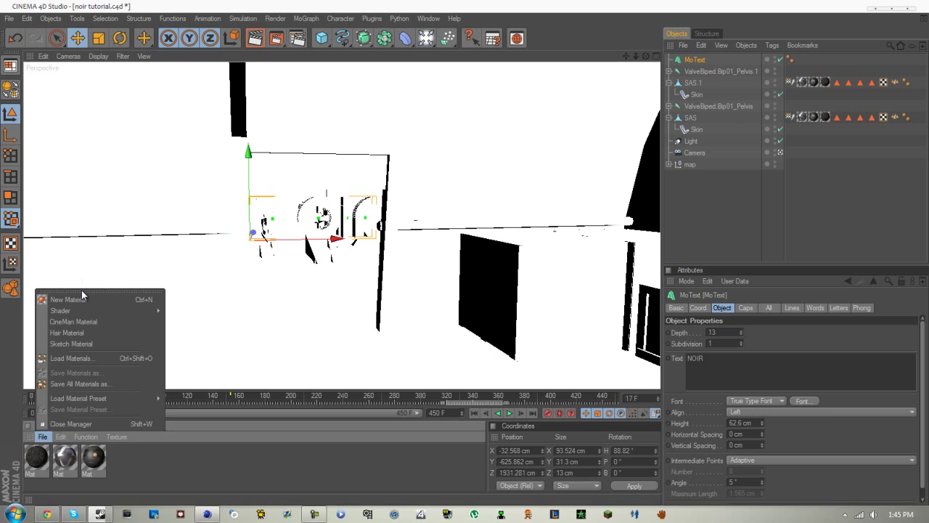
click(82, 298)
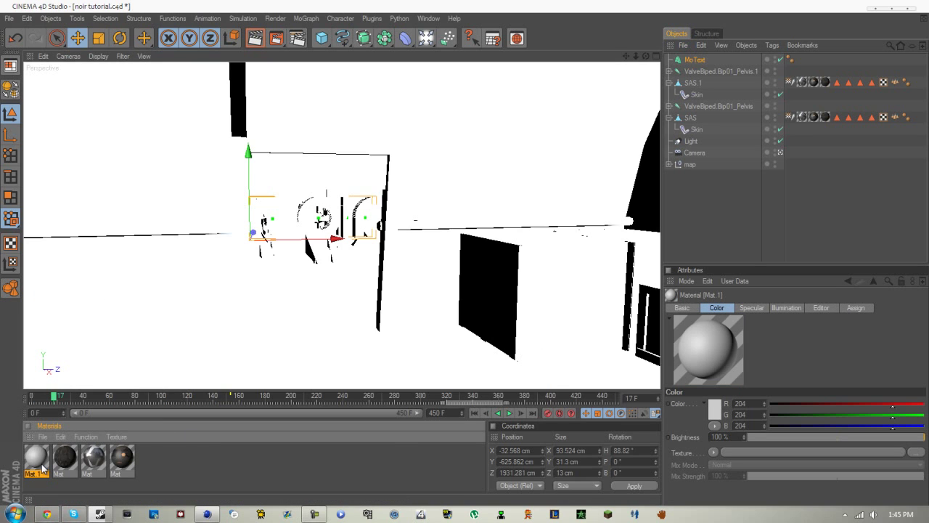
double_click(42, 466)
click(300, 125)
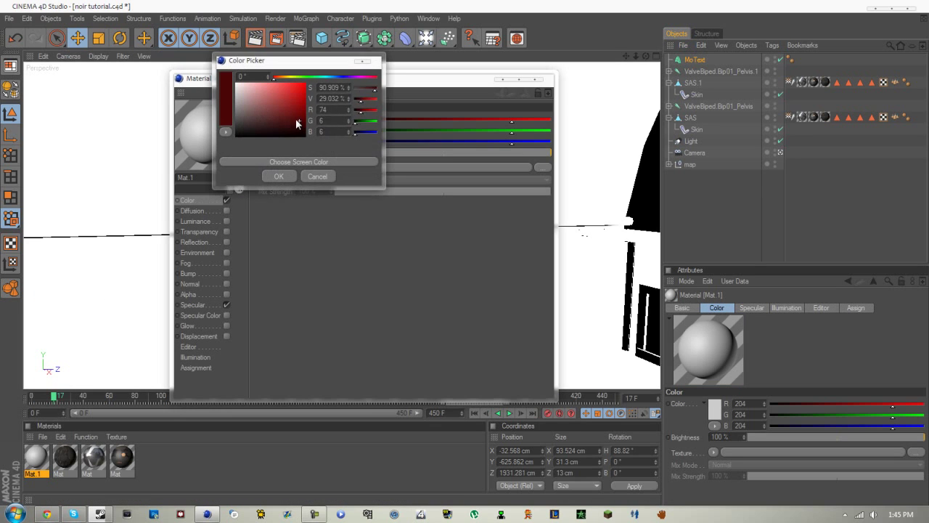
click(297, 120)
click(297, 178)
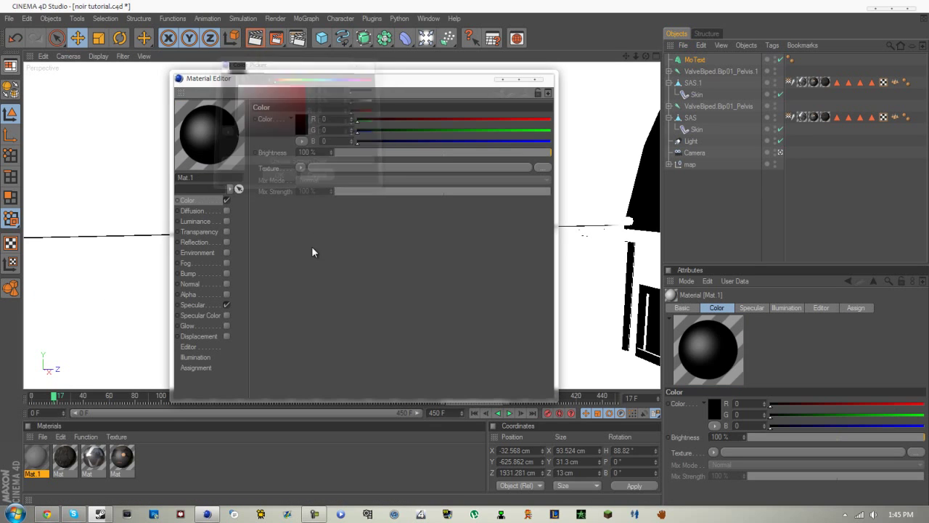
Enable reflection on the black material at 22% brightness and set its luminance brightness to 8%
click(226, 240)
click(361, 152)
drag(360, 153, 384, 150)
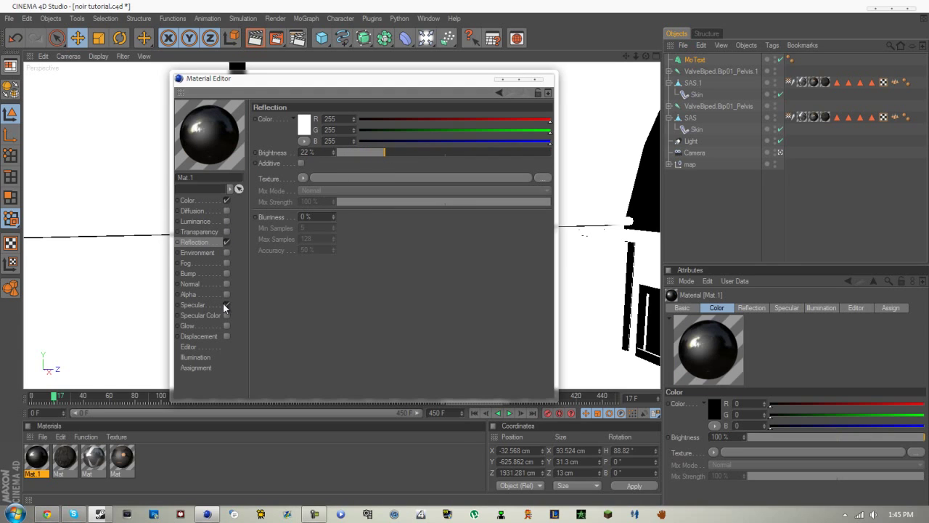
click(190, 221)
click(360, 152)
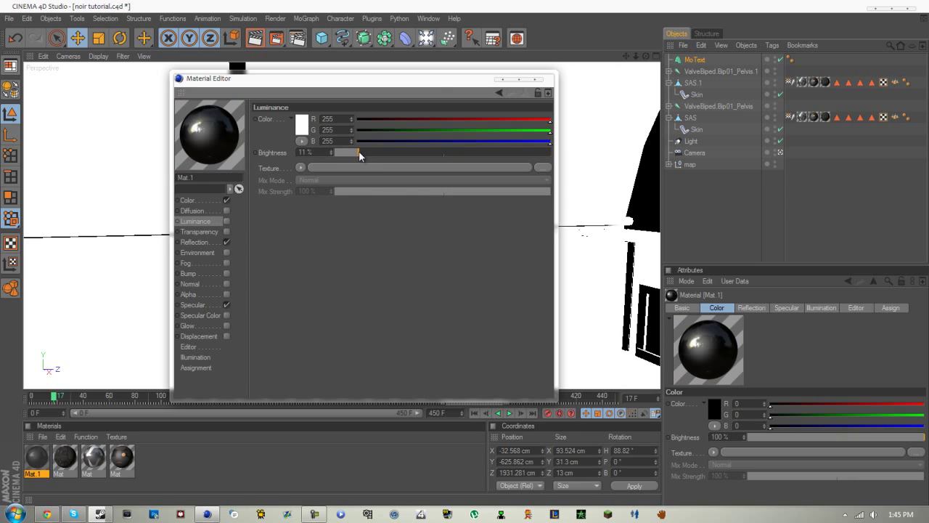
drag(359, 152, 352, 152)
click(539, 81)
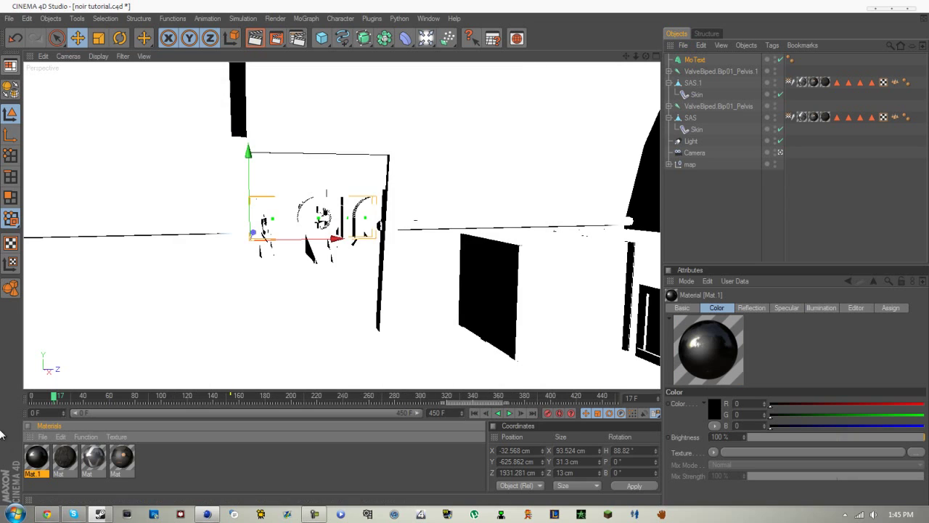
Apply the black material Mat.1 to the NOIR text and try a test render of the view at frame 46
drag(699, 62, 697, 61)
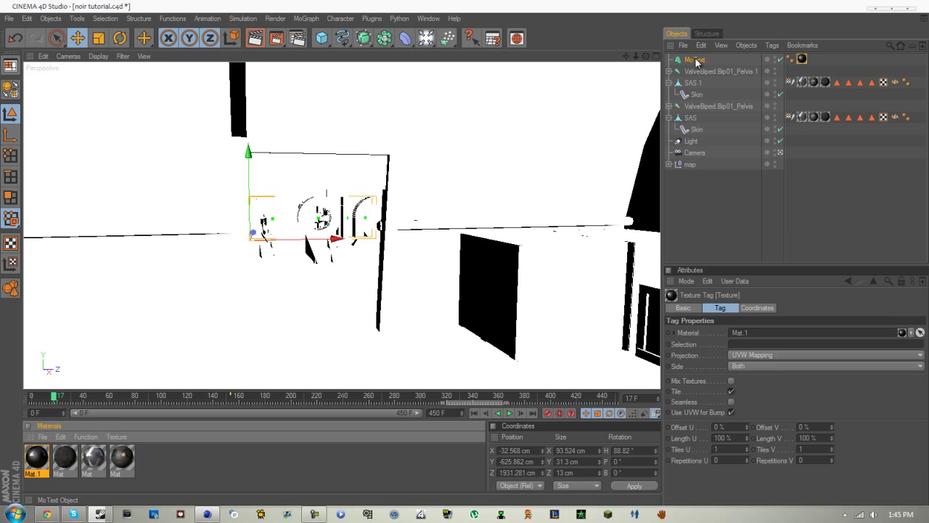
click(94, 396)
mouse_move(94, 395)
mouse_down()
mouse_move(118, 391)
mouse_move(92, 396)
mouse_up()
click(265, 40)
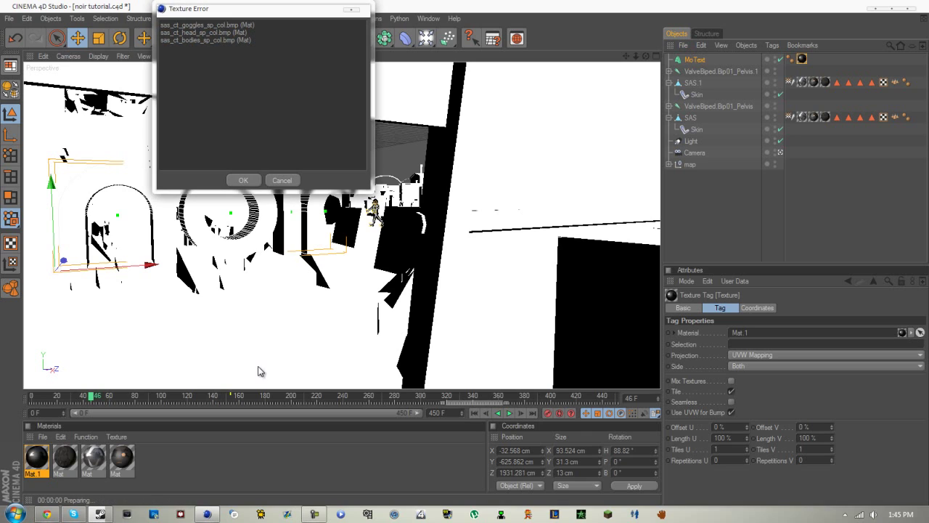
click(276, 179)
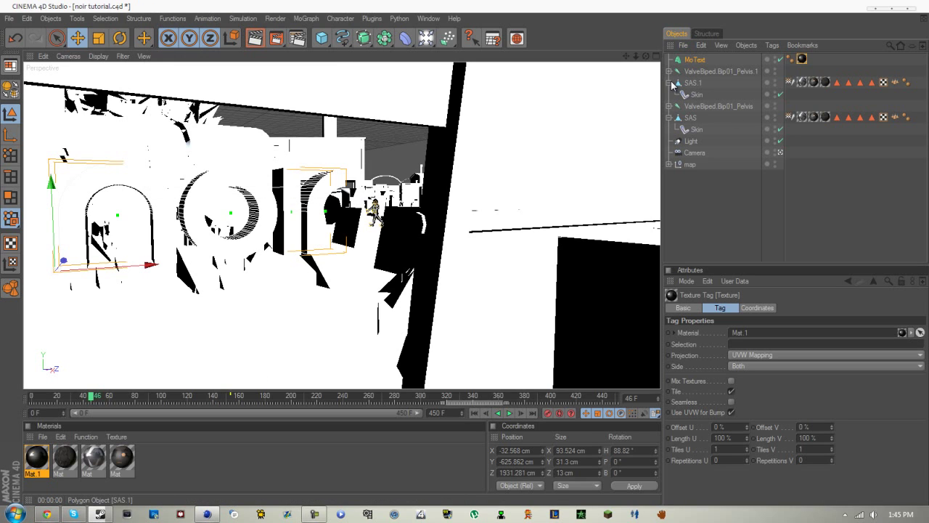
Delete the three texture tags from both SAS.1 and SAS, and test render the view at frame 46
click(669, 83)
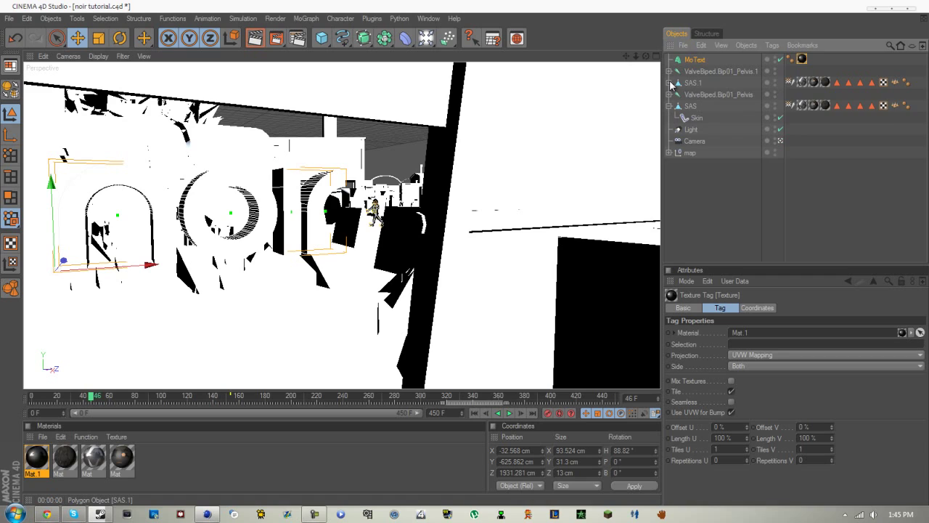
click(669, 84)
click(801, 82)
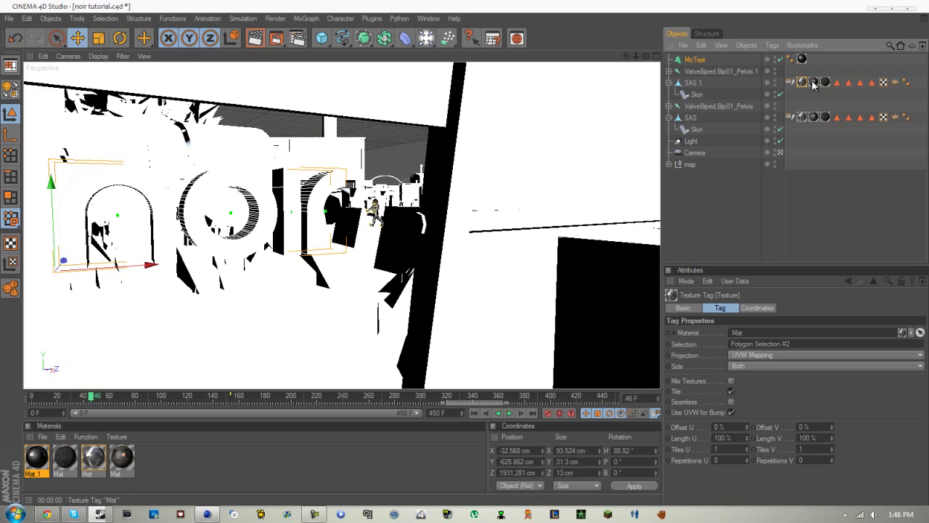
ctrl+click(813, 82)
ctrl+click(824, 82)
key(Delete)
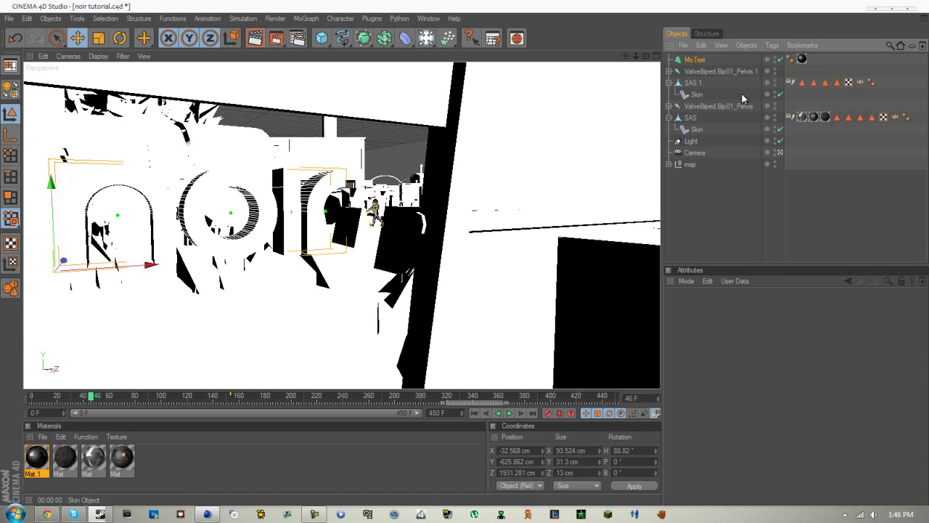
click(801, 118)
ctrl+click(813, 116)
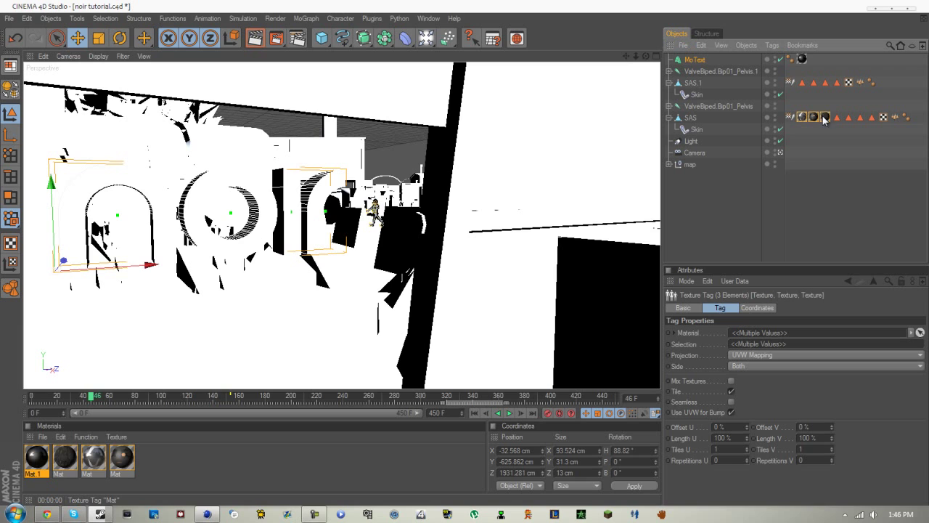
key(Delete)
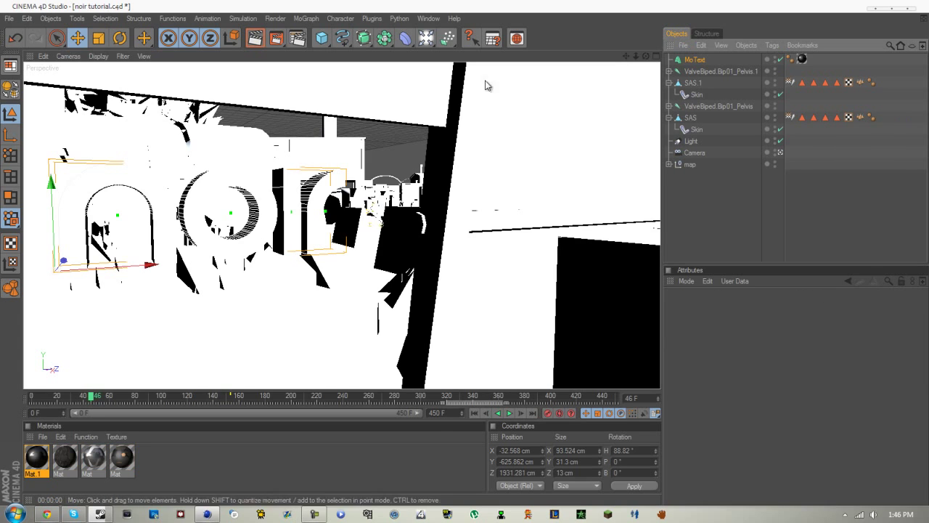
click(254, 39)
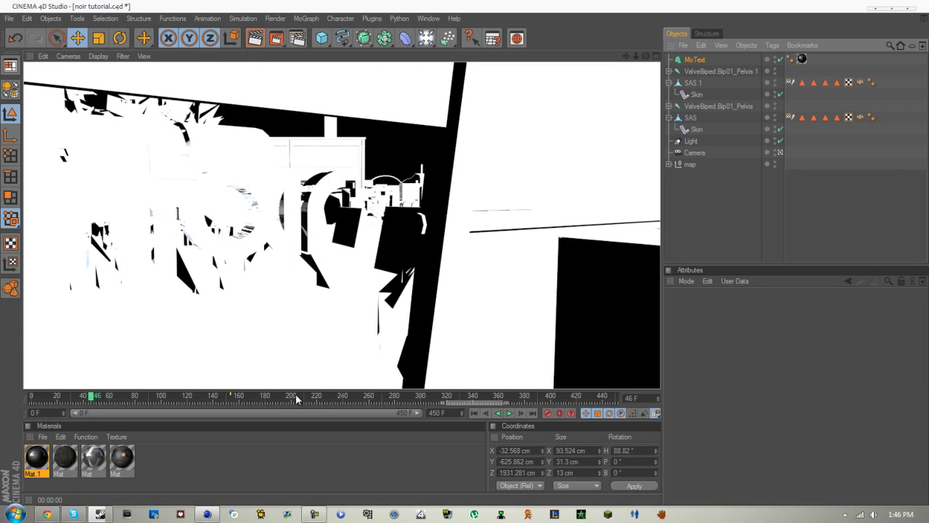
Set the black material's reflection brightness to 0% and test render the view at frames 42 and 62
mouse_move(297, 397)
mouse_down()
mouse_move(136, 385)
mouse_move(63, 395)
mouse_move(85, 395)
mouse_up()
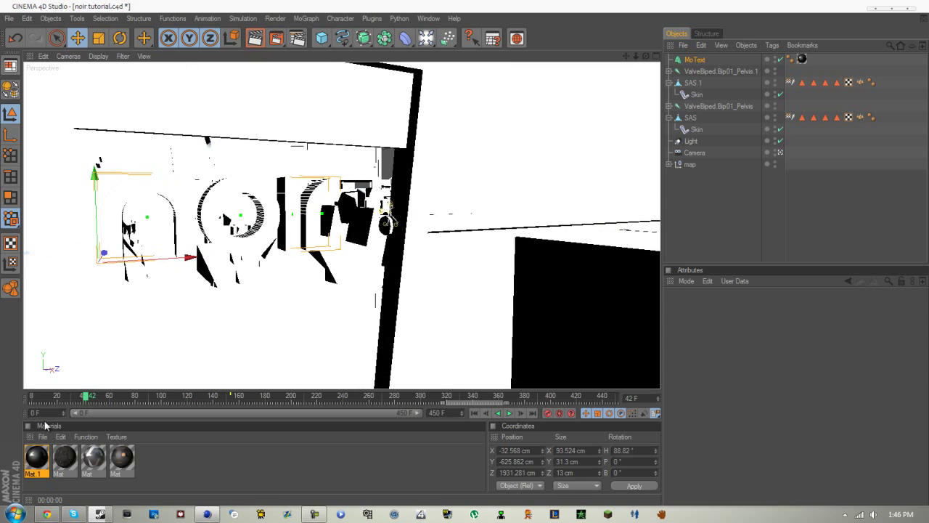
double_click(34, 468)
click(198, 221)
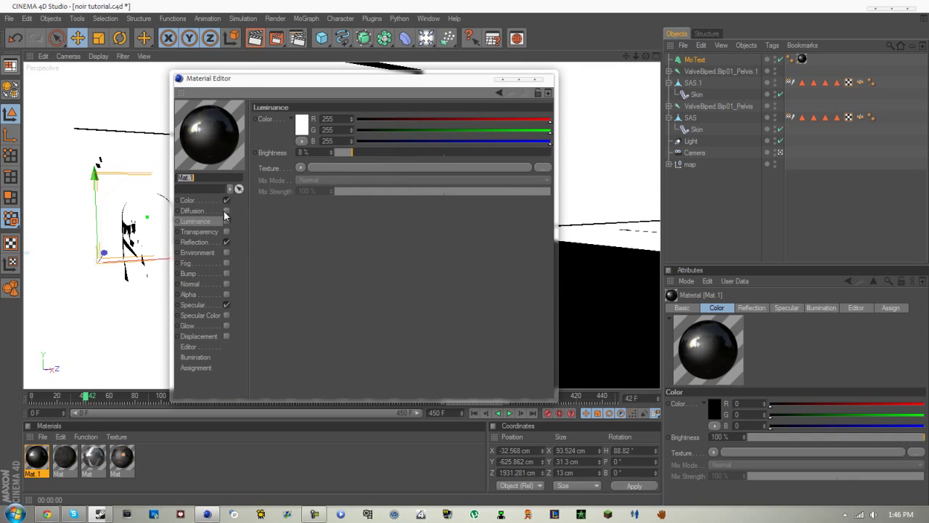
click(194, 242)
click(548, 80)
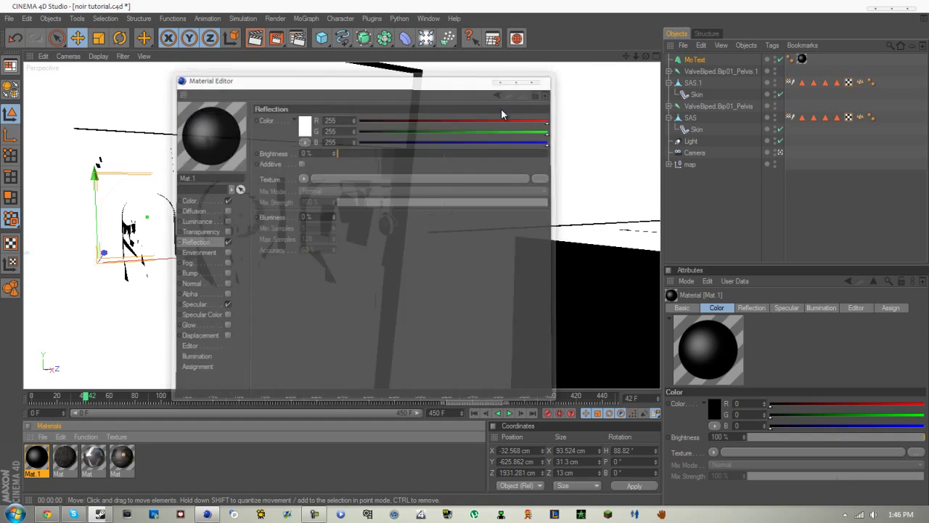
click(255, 38)
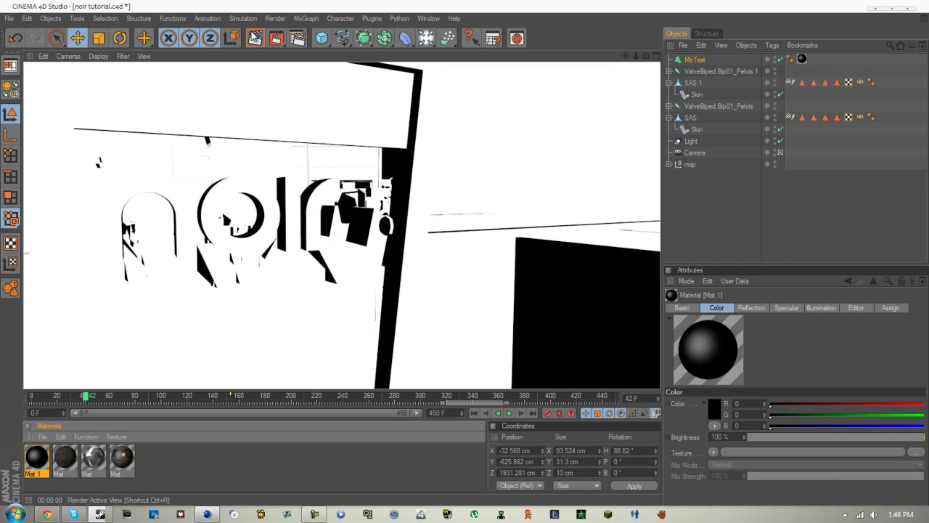
drag(90, 397, 112, 399)
click(255, 38)
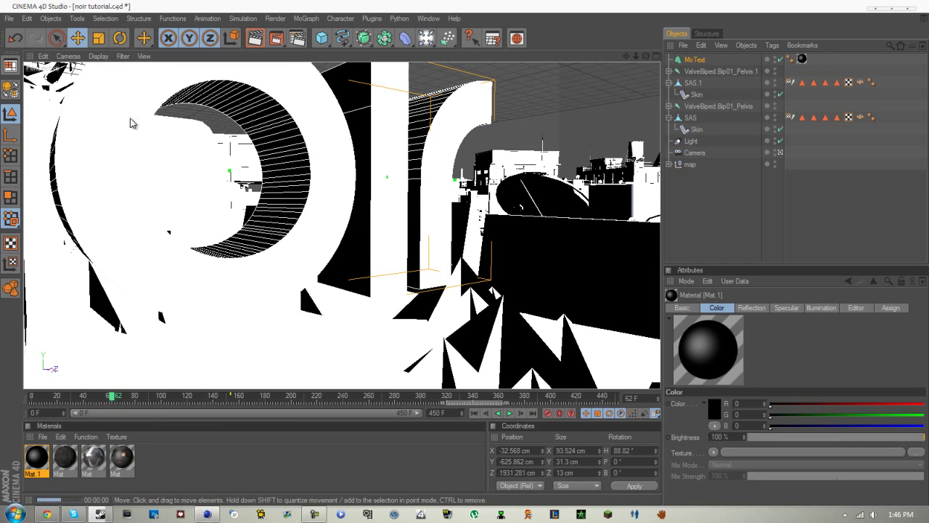
At frame 189, move the pelvis joint of the original SAS character to about X -767 cm and Z 2440 cm
drag(154, 397, 277, 397)
click(686, 84)
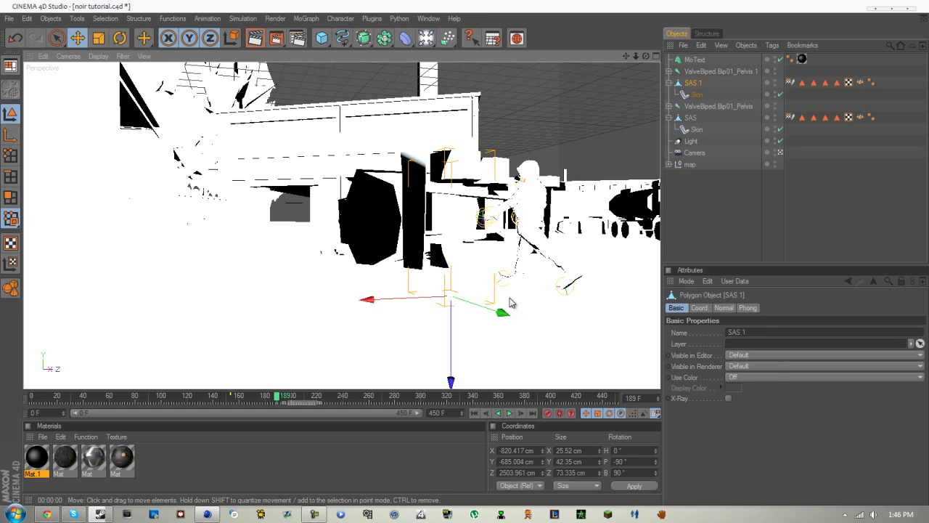
drag(535, 294, 610, 291)
click(697, 72)
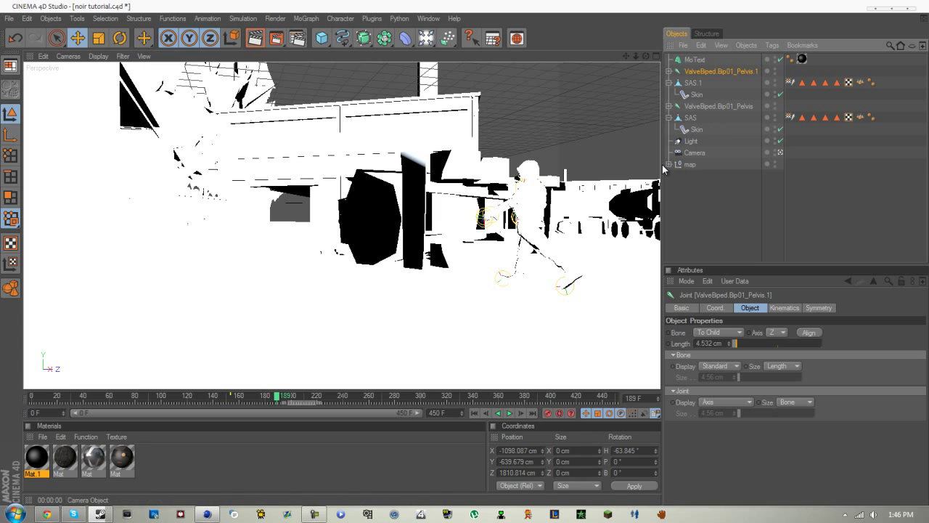
click(704, 107)
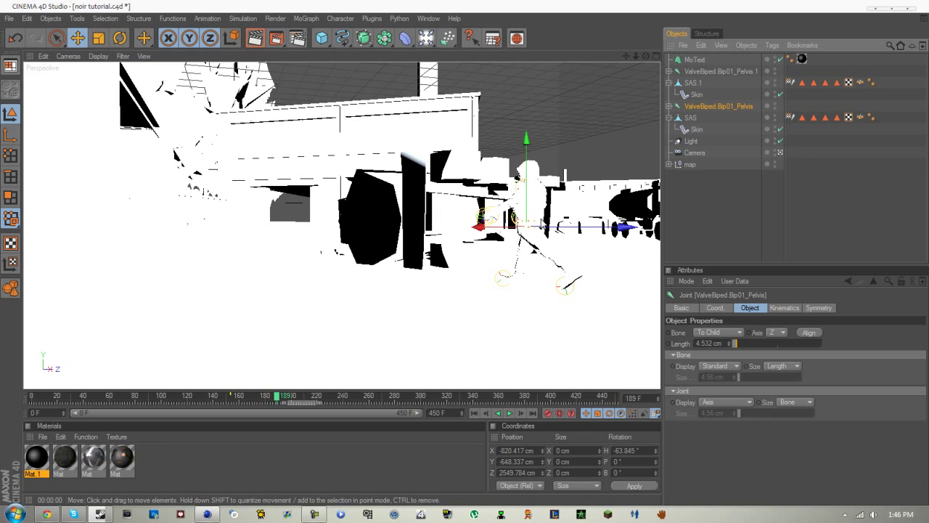
drag(480, 227, 149, 231)
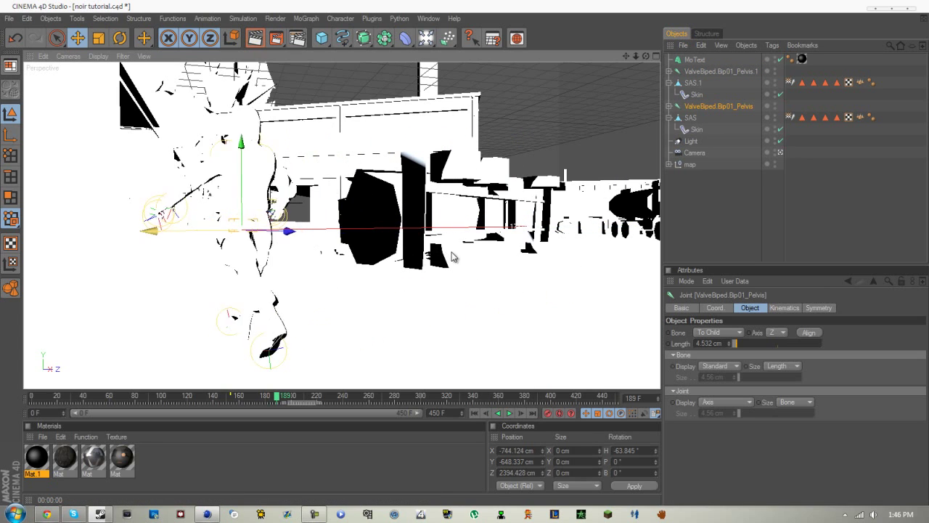
drag(451, 256, 466, 255)
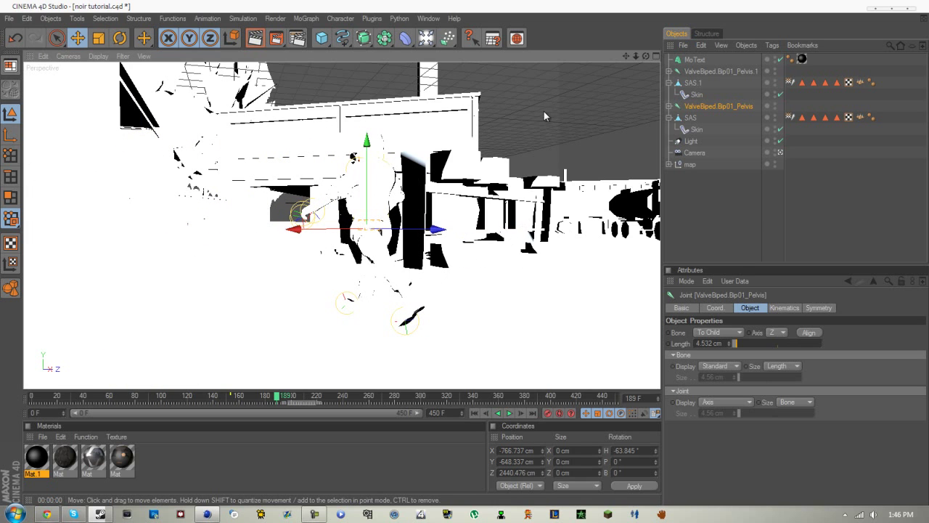
Return to frame 0, load the saved render settings preset and make it the active render setting
drag(277, 395, 32, 398)
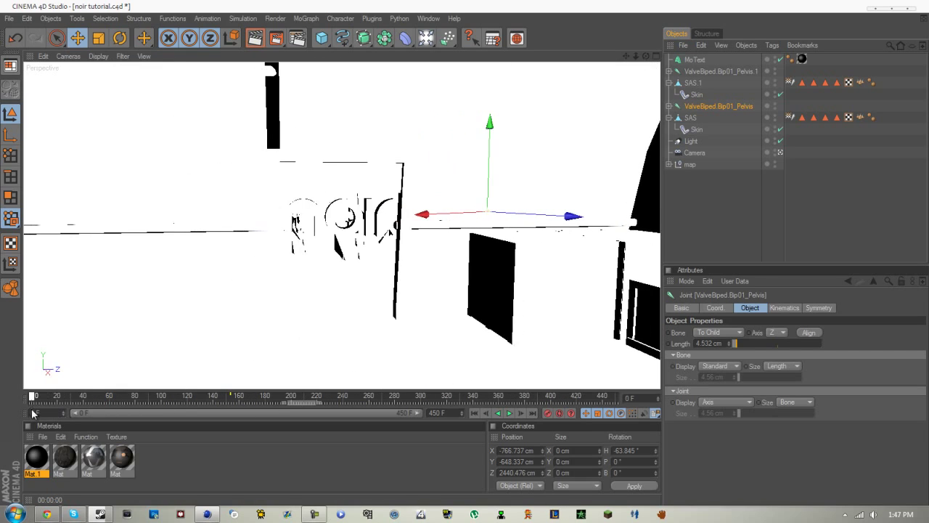
click(296, 38)
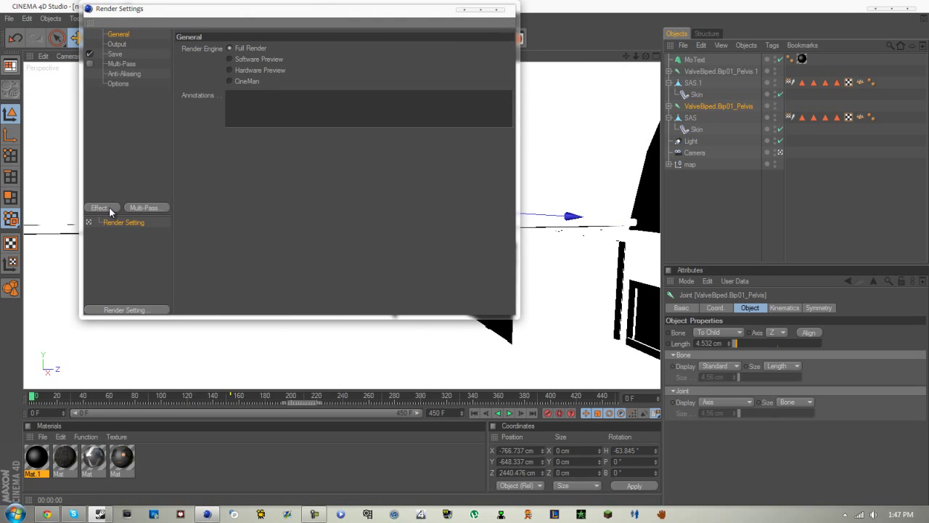
click(111, 210)
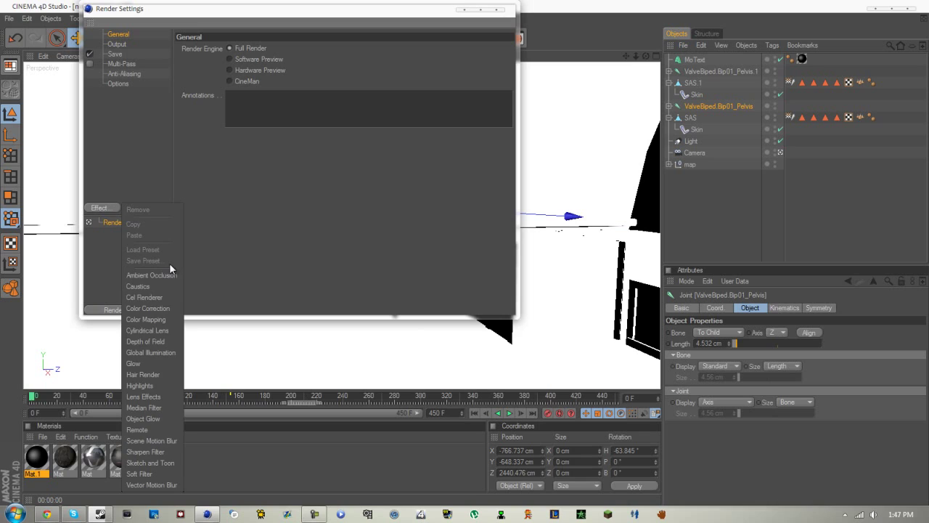
click(222, 245)
click(120, 310)
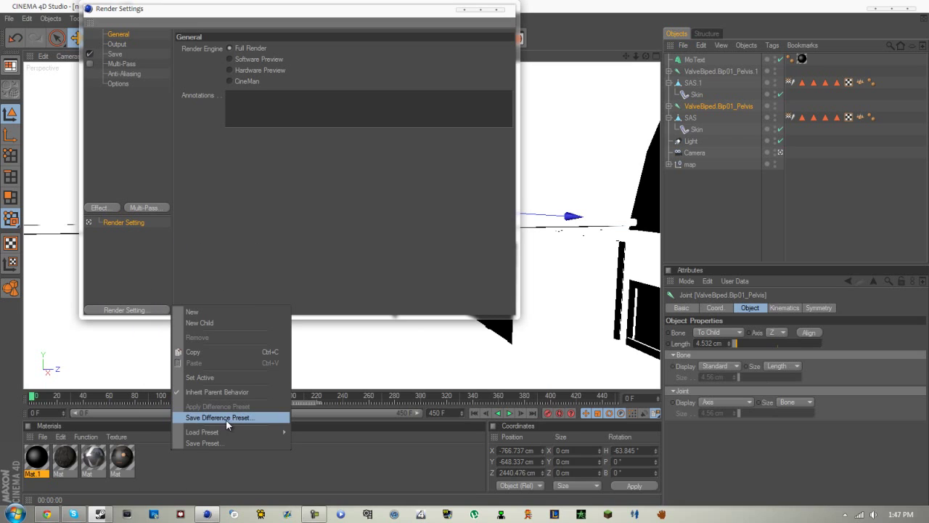
mouse_move(229, 431)
click(315, 433)
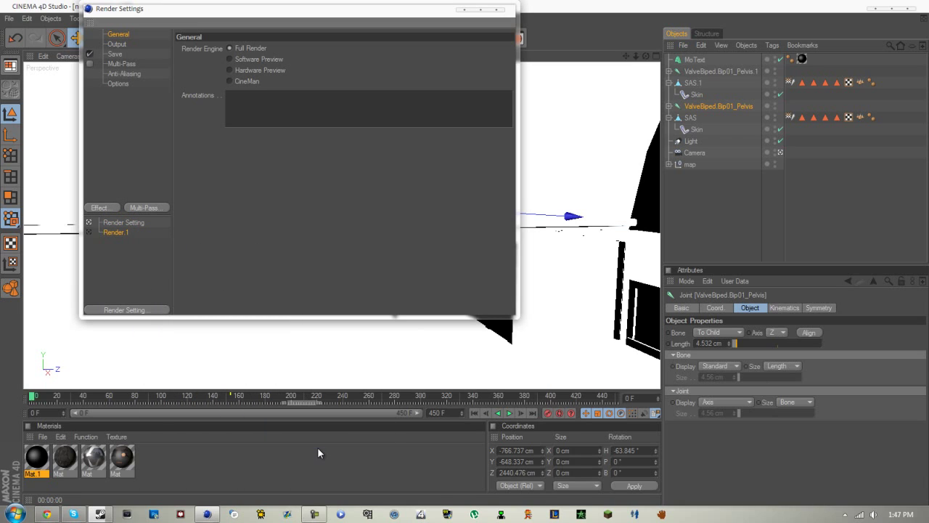
click(88, 232)
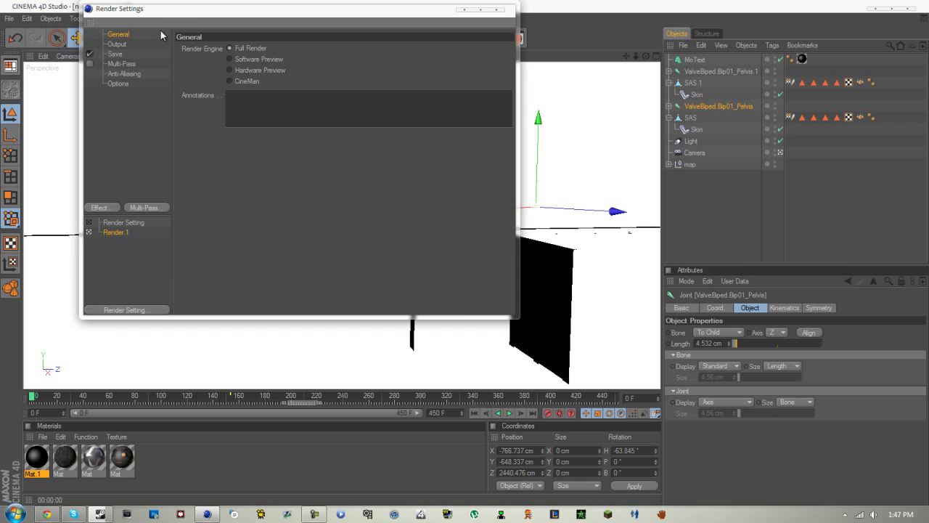
Review the active render setting's anti-aliasing, multi-pass, save, output and general options
click(123, 73)
click(123, 64)
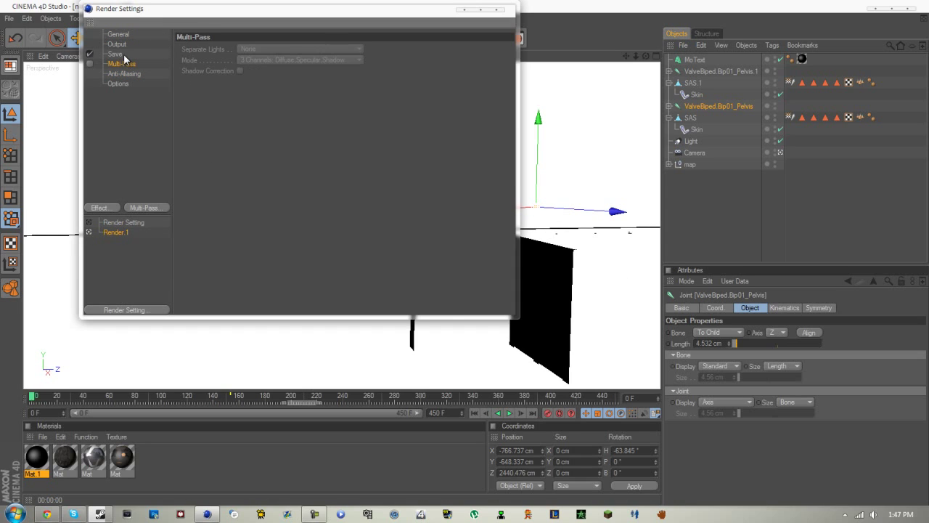
click(122, 54)
click(124, 45)
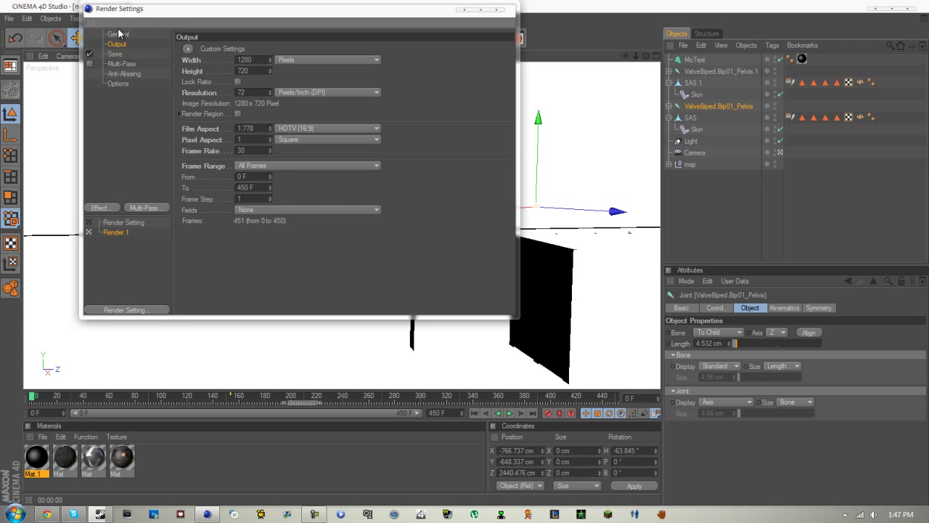
click(118, 35)
click(117, 44)
click(122, 35)
Set the render's save file to noir tut in the C4D Rendered Projects folder and close the render settings
click(118, 55)
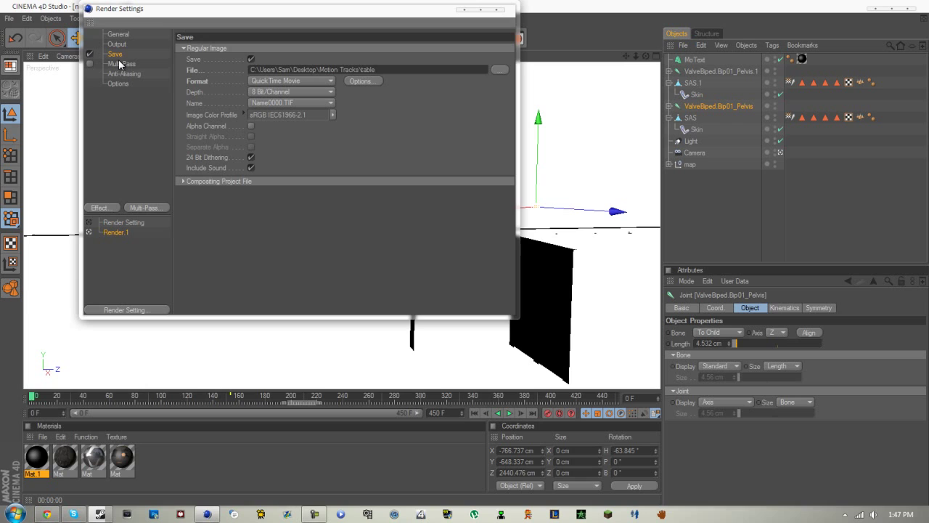
click(499, 70)
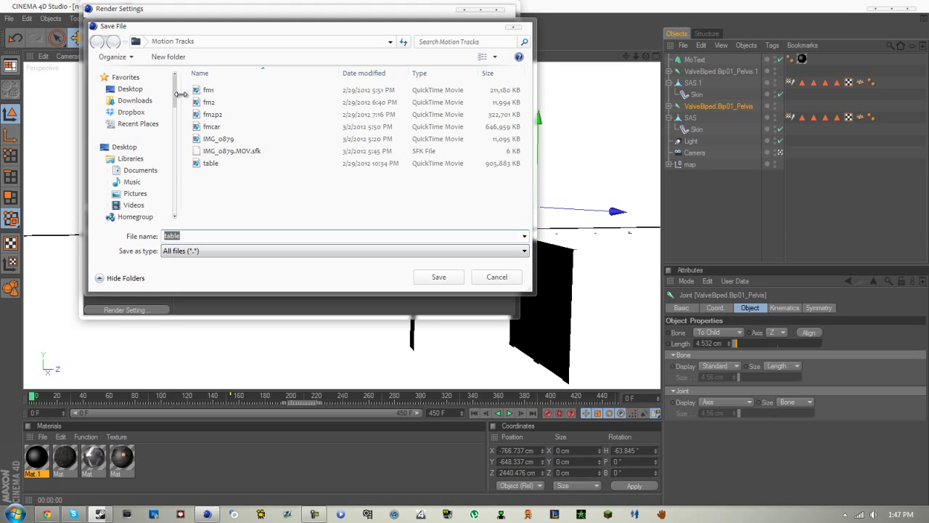
scroll(145, 160, down, 7)
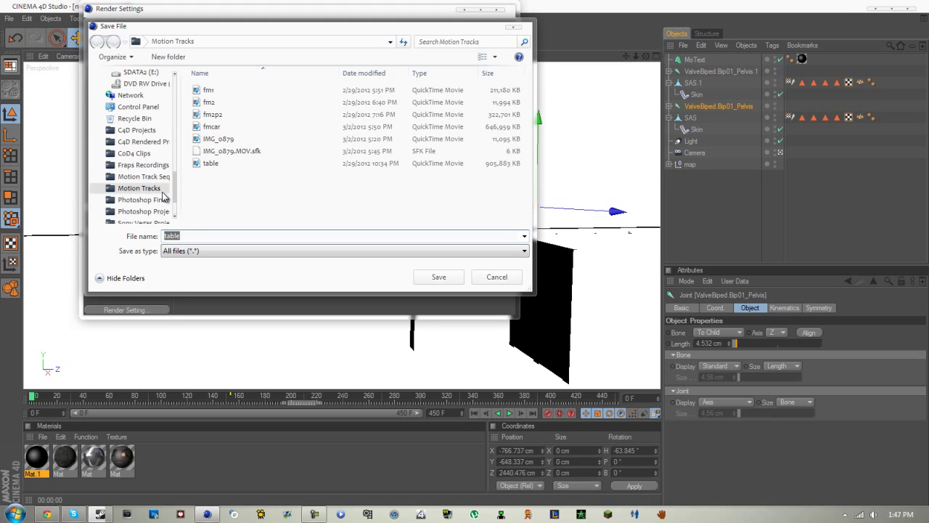
click(143, 141)
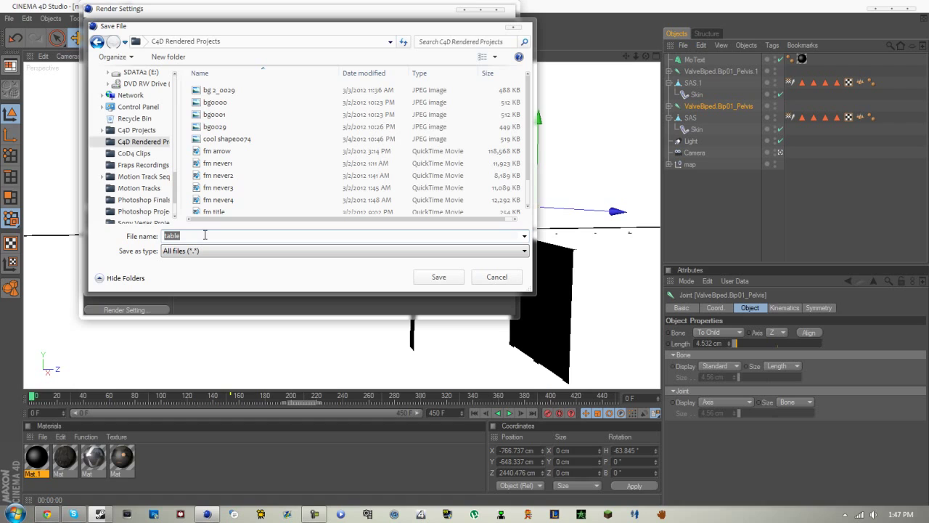
text(c4d)
text(noir tut)
key(Return)
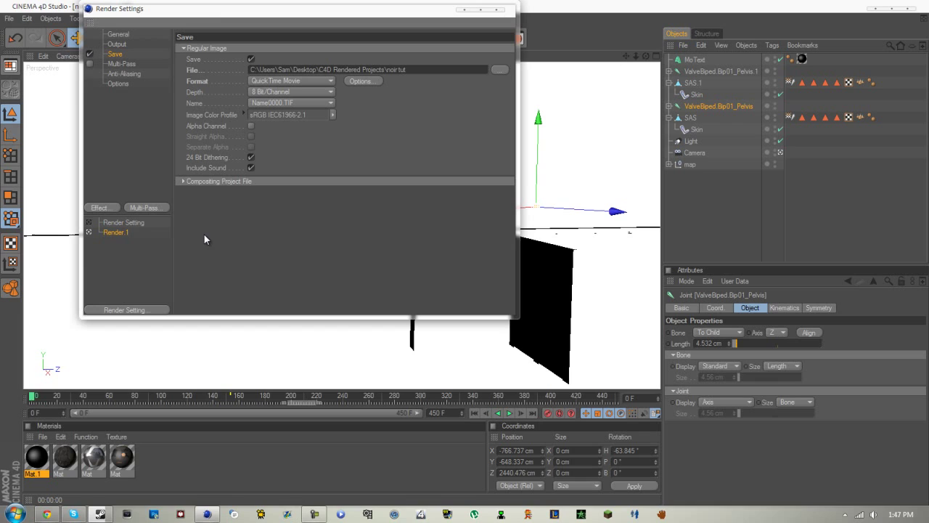
click(124, 75)
click(119, 85)
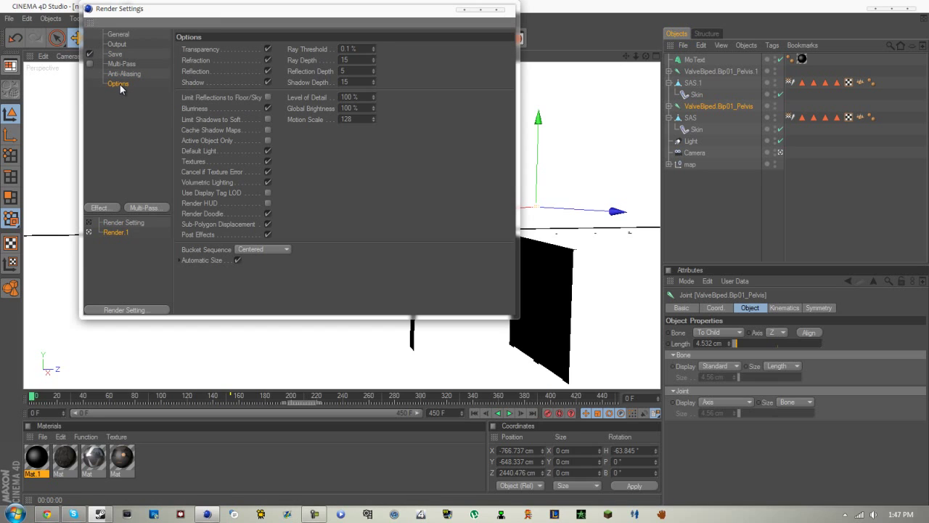
click(500, 11)
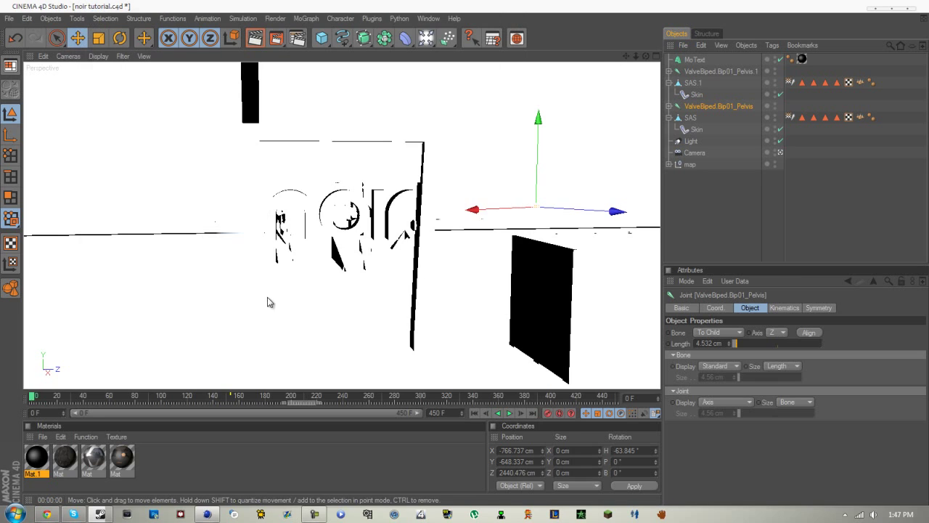
Render the whole animation, frames 0 to 450, in the Picture Viewer and close the viewer
click(267, 38)
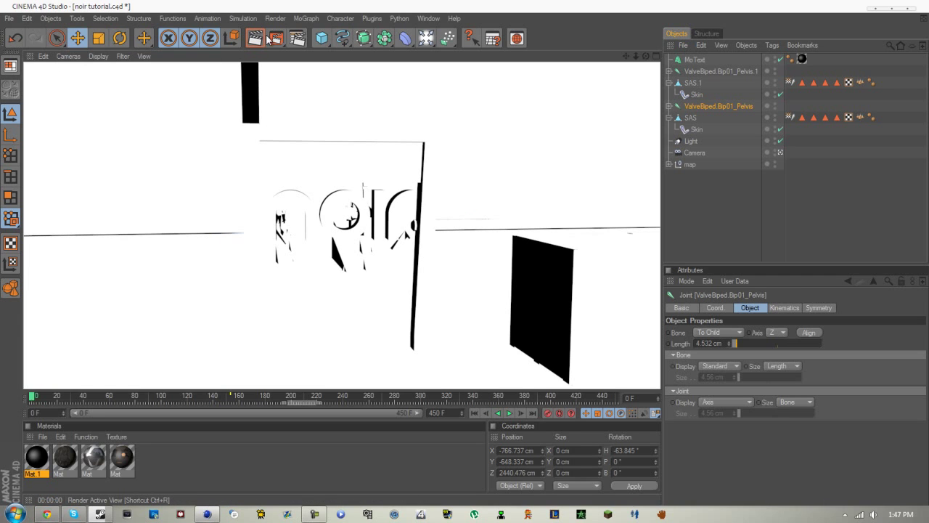
click(274, 38)
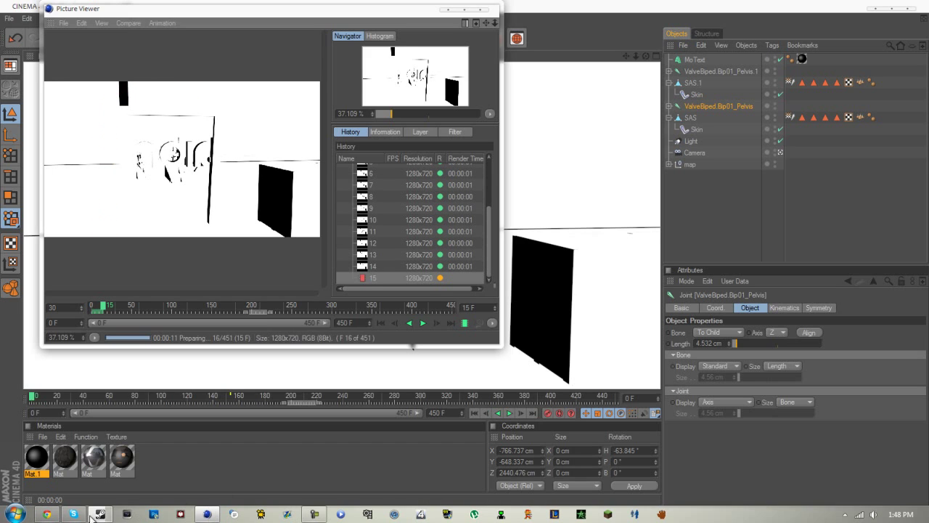
click(288, 513)
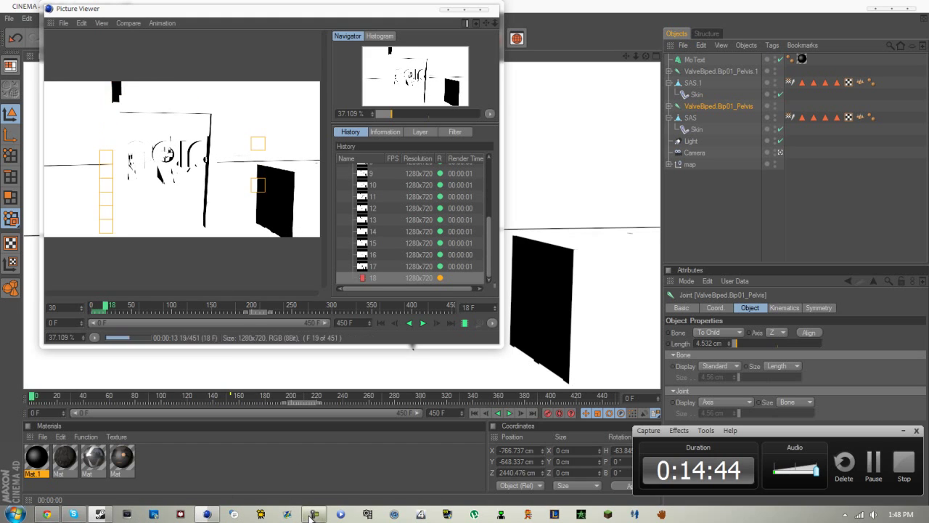
click(875, 464)
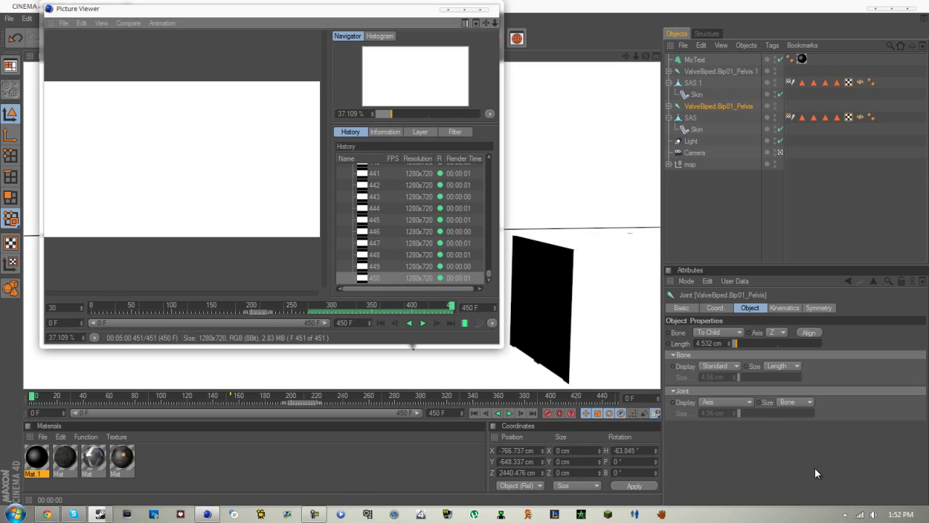
click(481, 11)
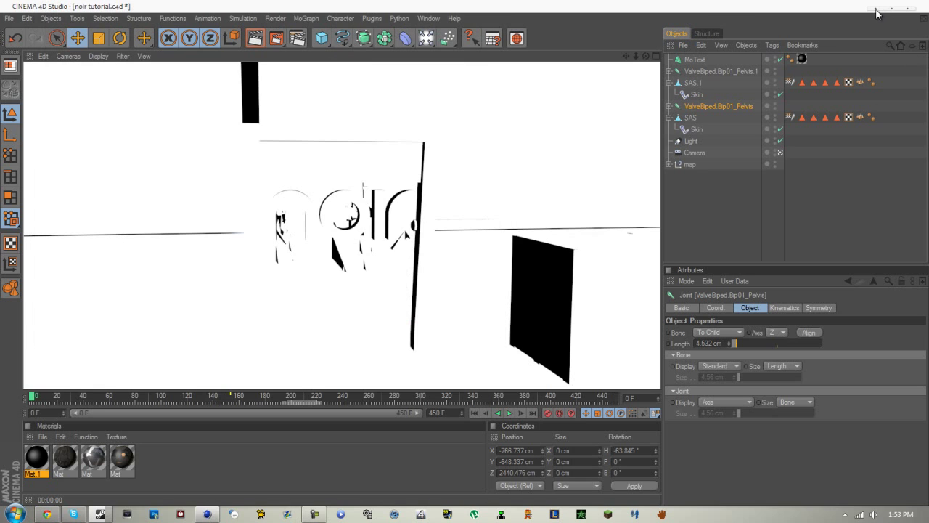
Switch to Vegas Pro and create a new project at 1280x720 and 59.940 fps
click(876, 11)
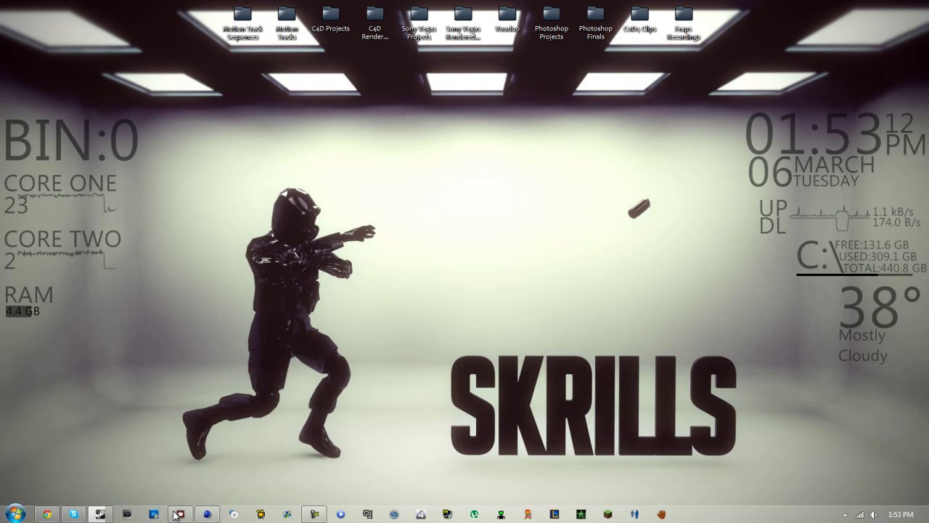
click(127, 513)
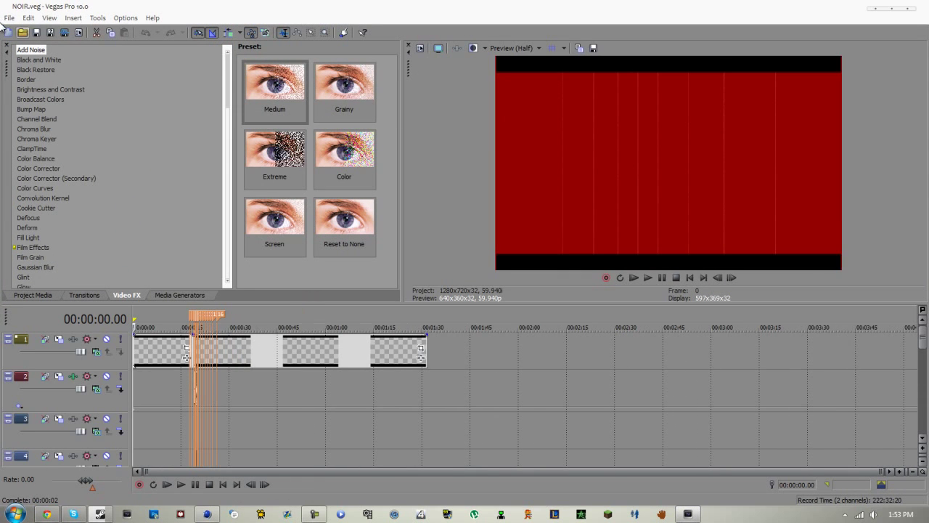
click(10, 18)
click(22, 29)
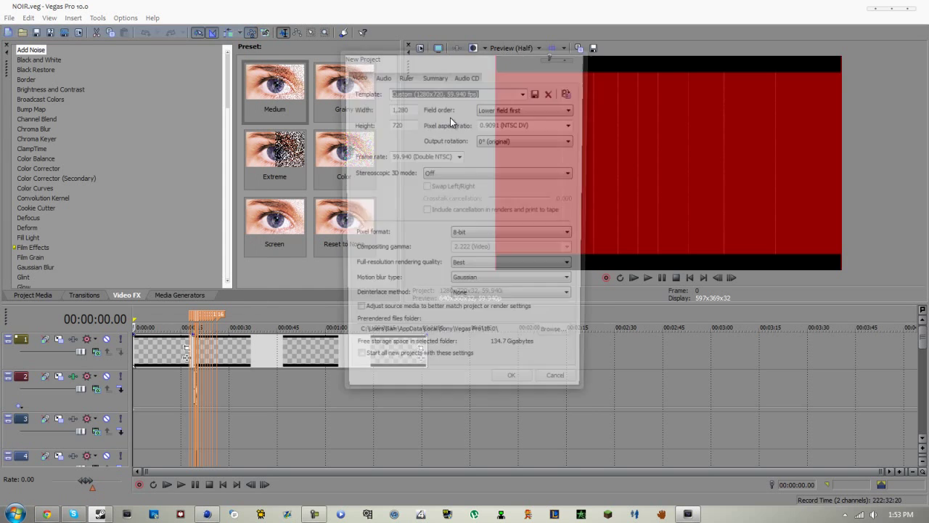
click(515, 389)
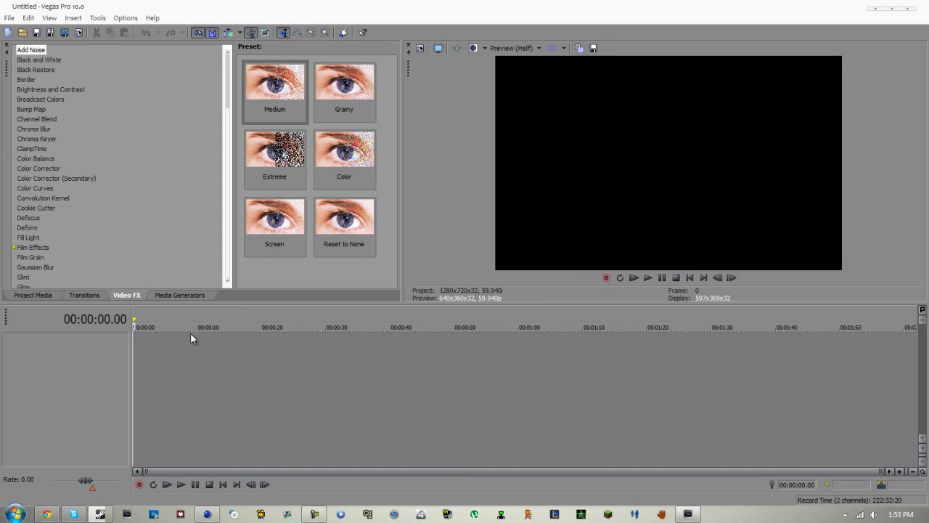
Import the rendered noir tut movie from the C4D Rendered Projects folder into the project media
click(9, 17)
mouse_move(154, 131)
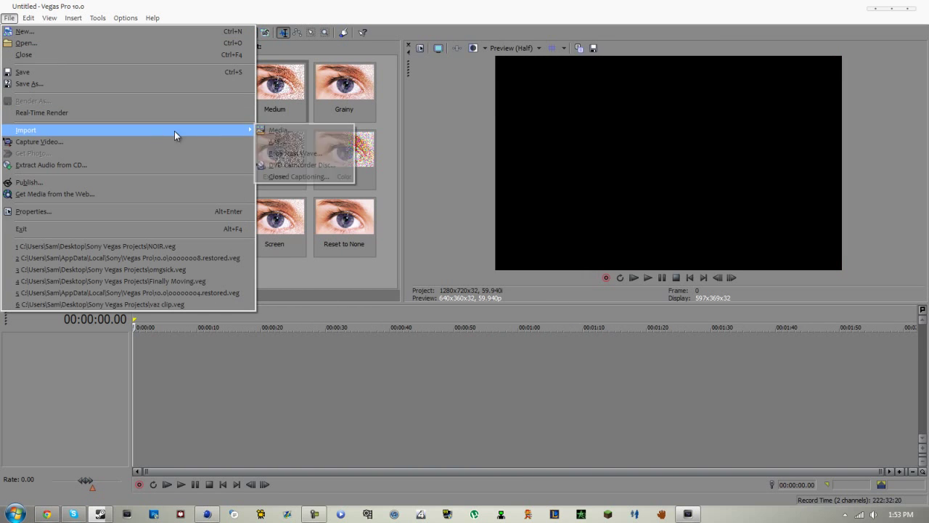
click(280, 130)
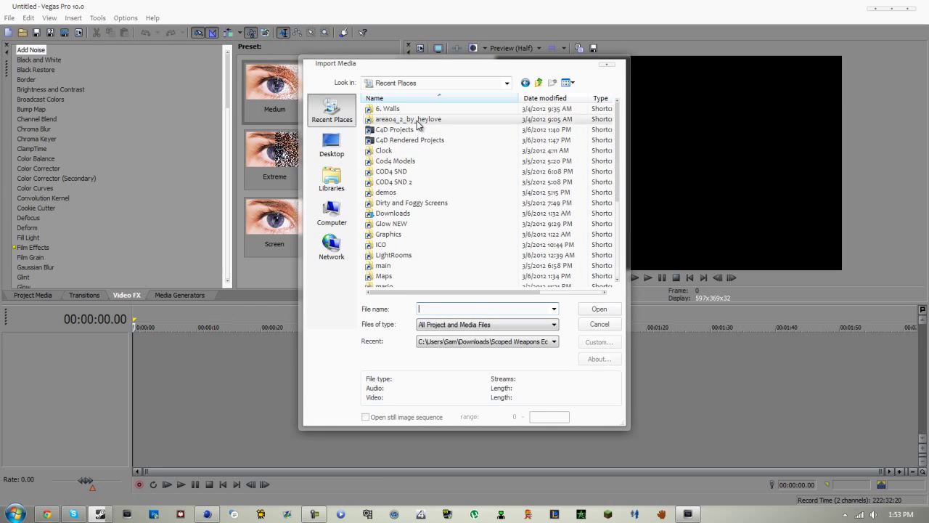
double_click(411, 141)
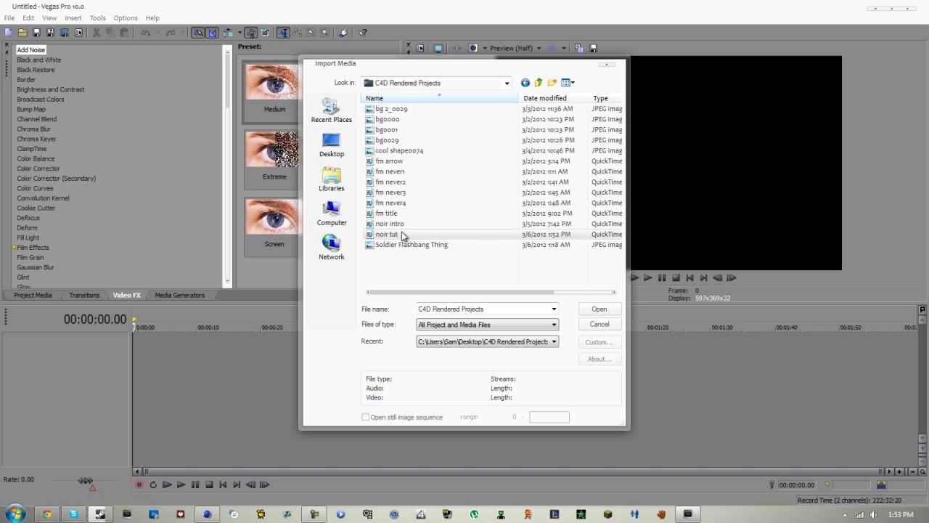
double_click(387, 234)
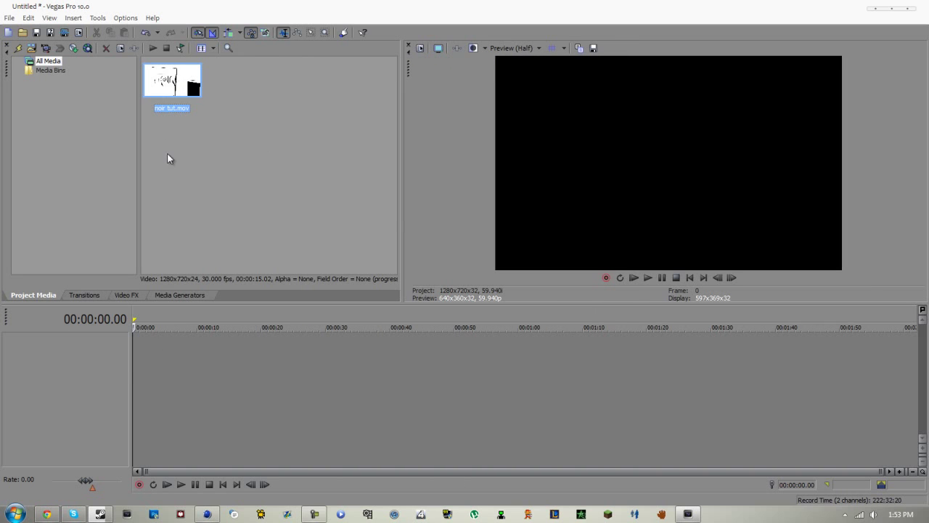
Place noir tut at the start of the timeline, turn off Maintain aspect ratio and set it to Disable resample
drag(76, 328, 135, 344)
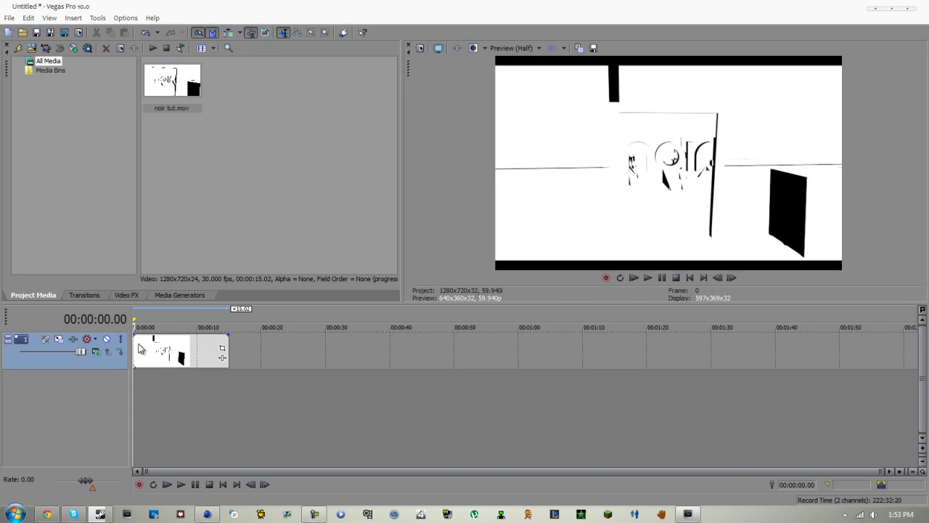
right_click(174, 362)
click(214, 354)
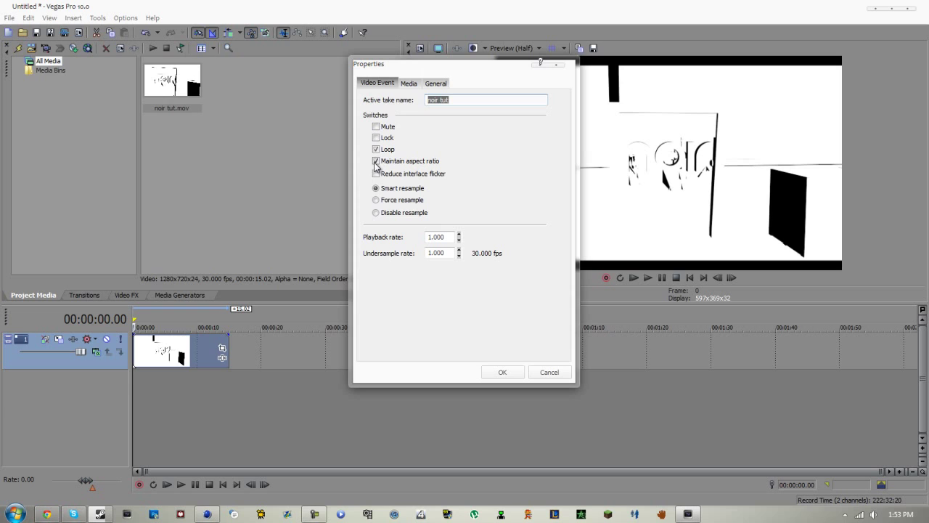
click(512, 374)
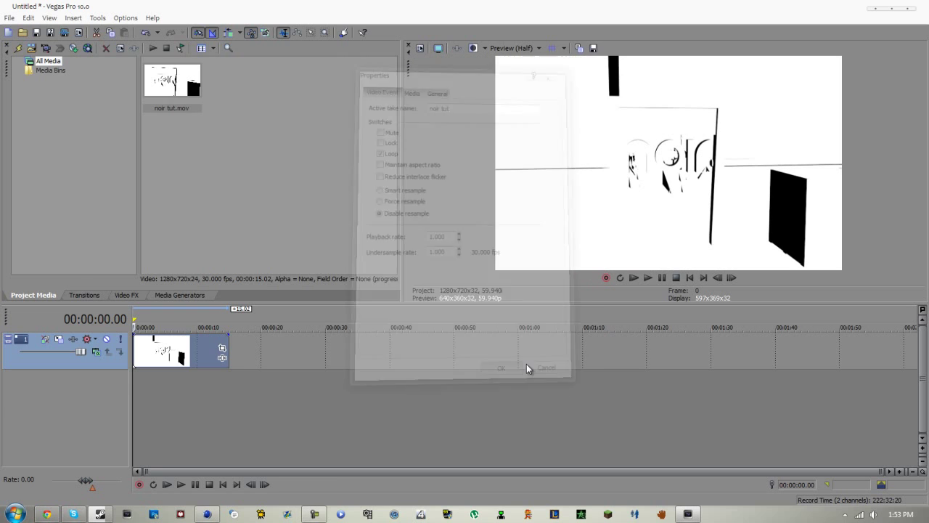
Add a red solid color clip on a new track below noir tut, extend it to the movie's length and open its generator settings
click(183, 295)
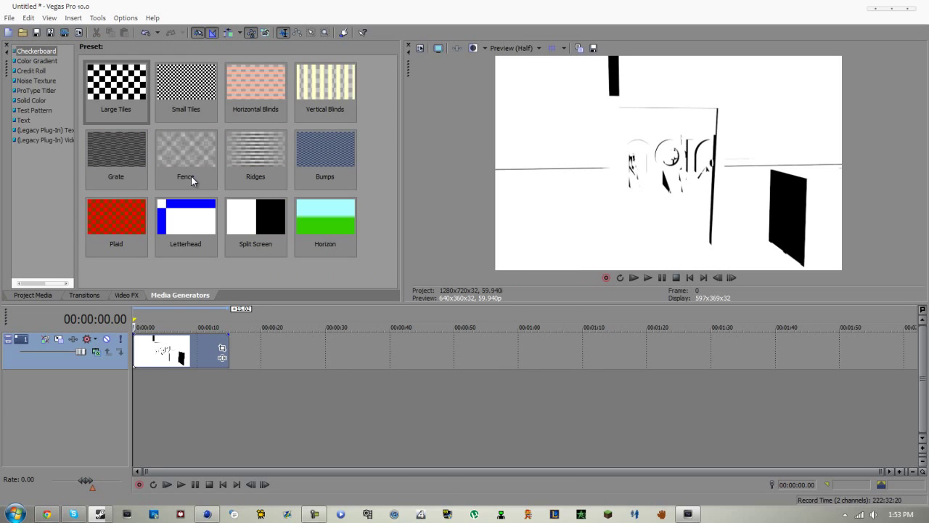
click(31, 101)
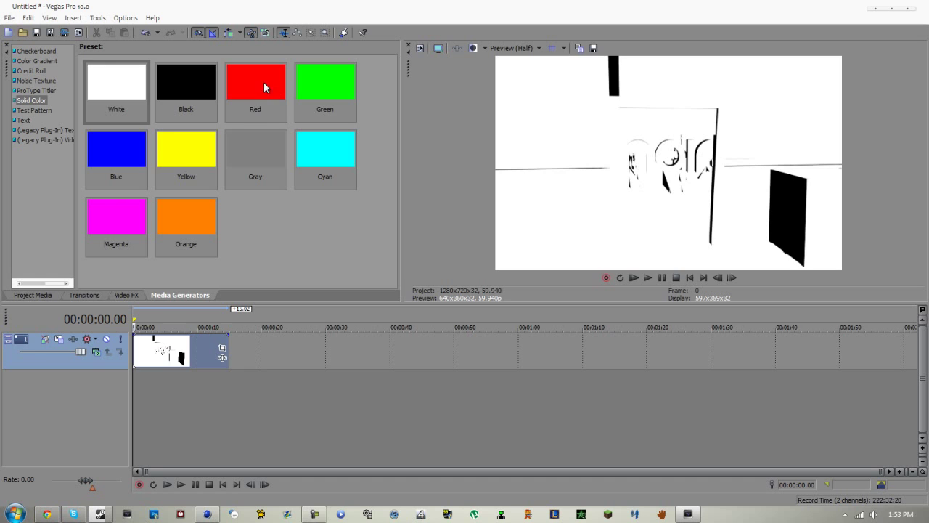
drag(264, 84, 113, 373)
drag(177, 382, 229, 382)
click(431, 154)
click(222, 376)
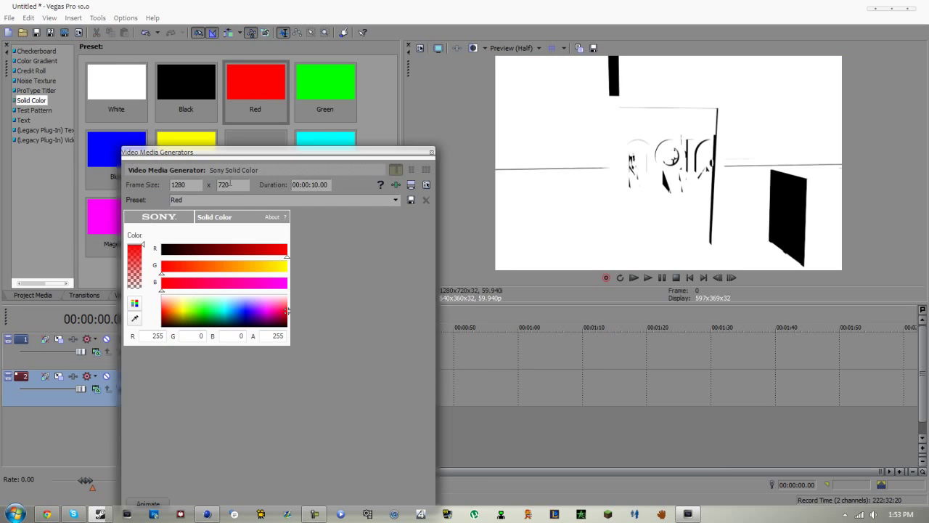
drag(250, 156, 376, 176)
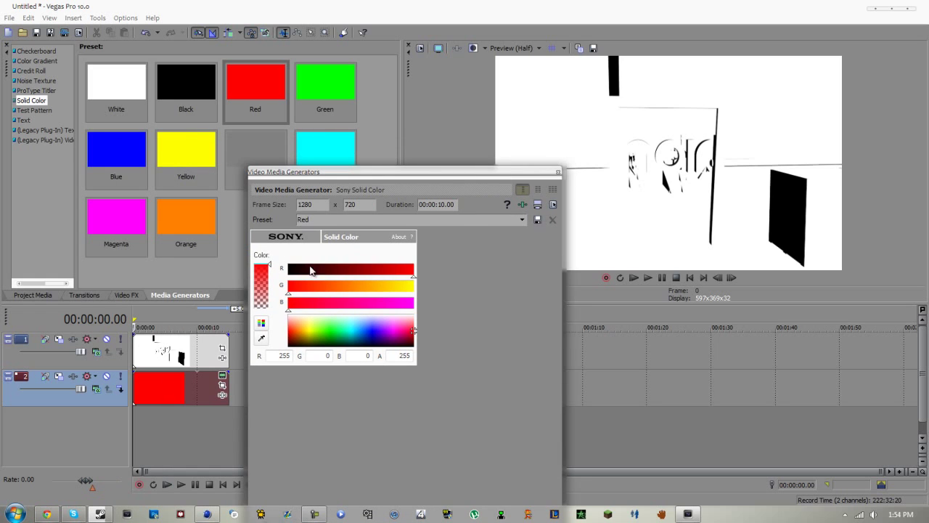
Darken the solid color clip by setting its red value to 174, and close its generator settings
click(365, 272)
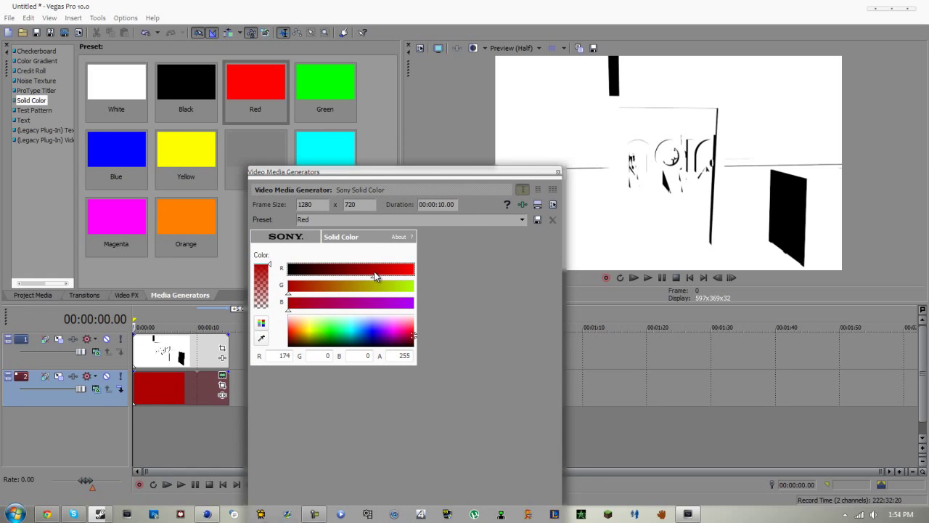
click(558, 172)
Apply the Chroma Keyer effect with the Green Screen preset to the noir tut clip
click(160, 354)
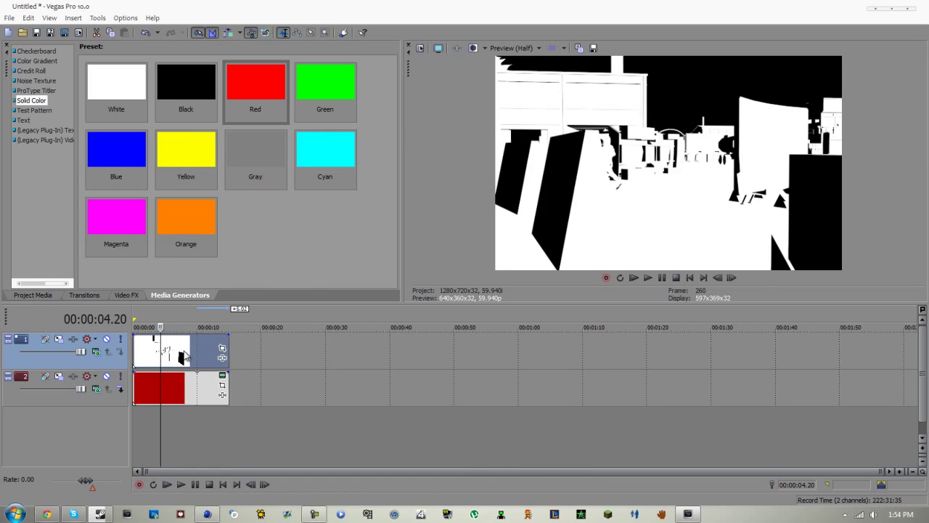
click(126, 295)
scroll(63, 217, down, 8)
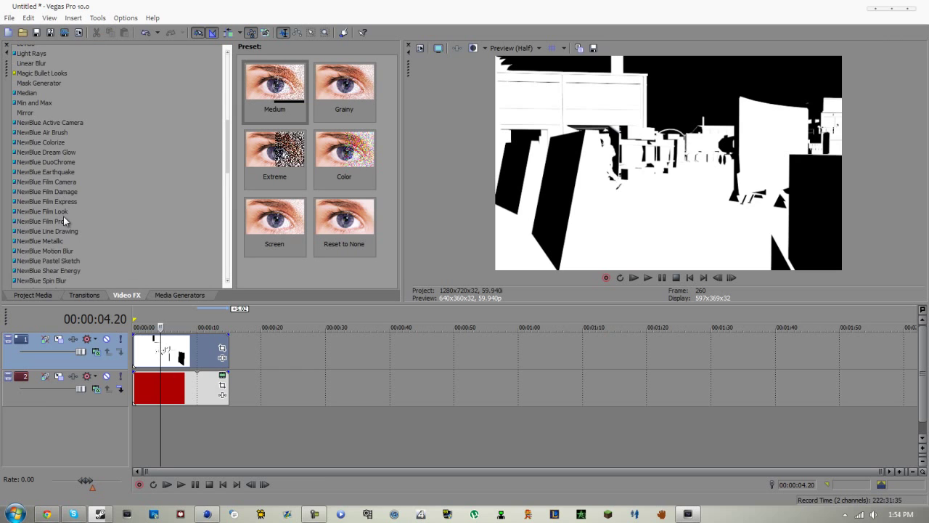
scroll(63, 233, up, 7)
scroll(64, 233, up, 1)
click(44, 139)
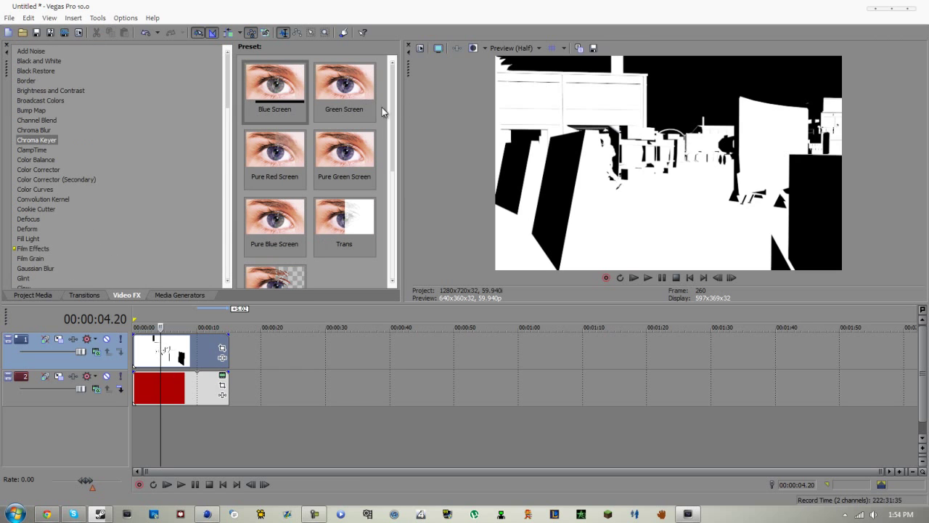
scroll(398, 140, down, 1)
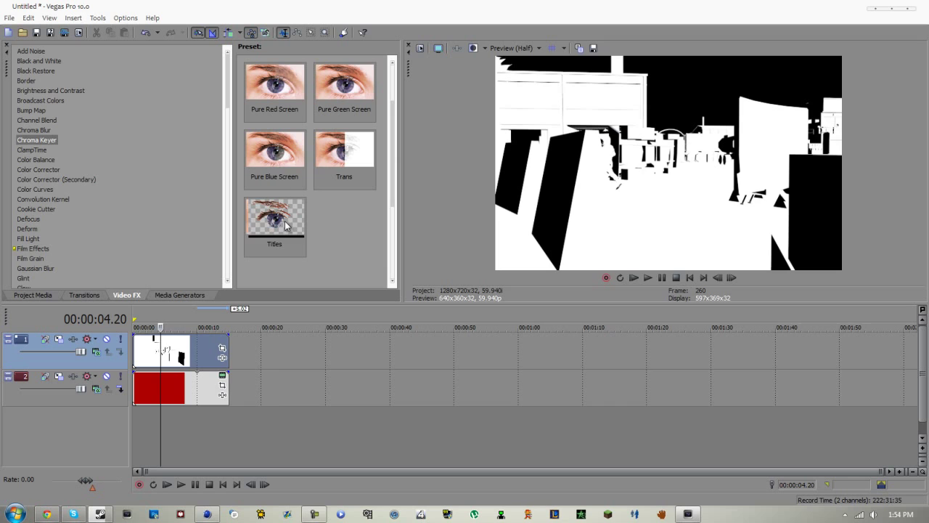
scroll(308, 145, up, 1)
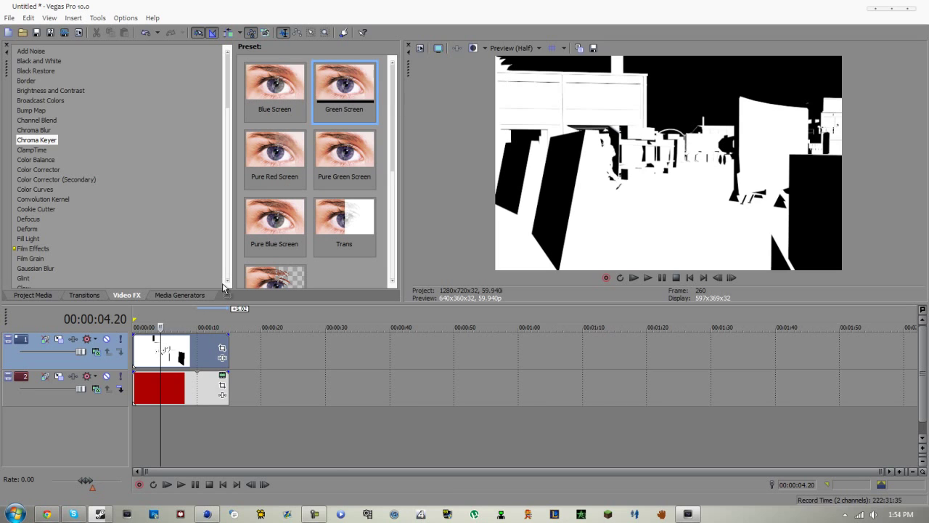
drag(187, 341, 188, 343)
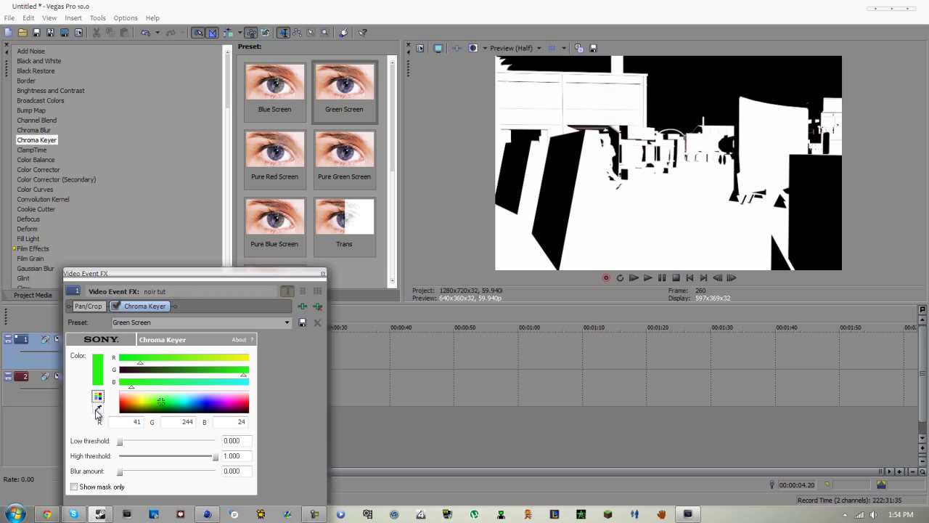
Sample the preview's white area as the key color, set the low threshold to 1.000 and close the effect settings
click(98, 412)
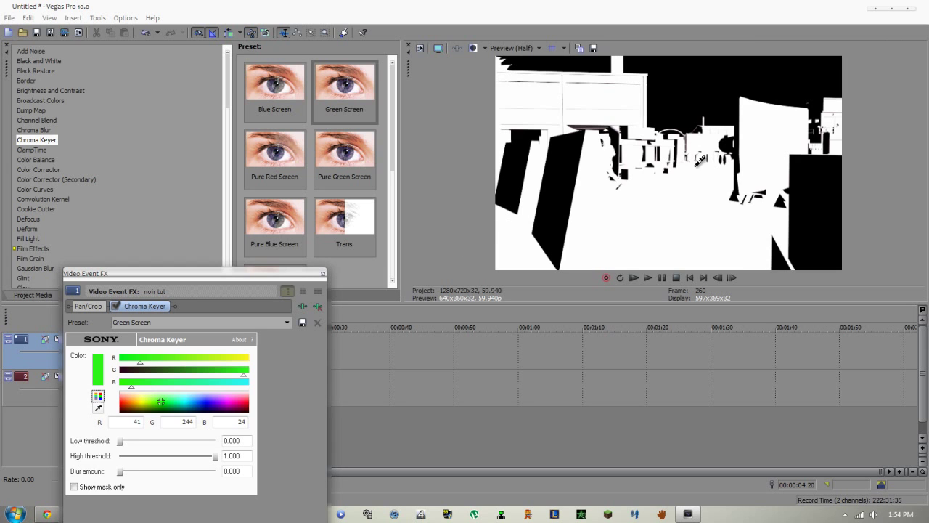
click(677, 201)
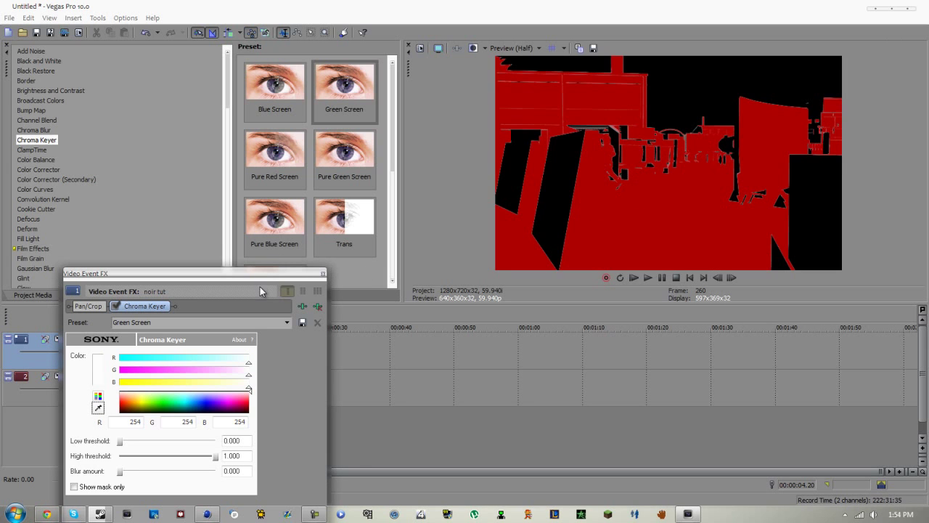
drag(260, 291, 267, 109)
drag(123, 273, 316, 286)
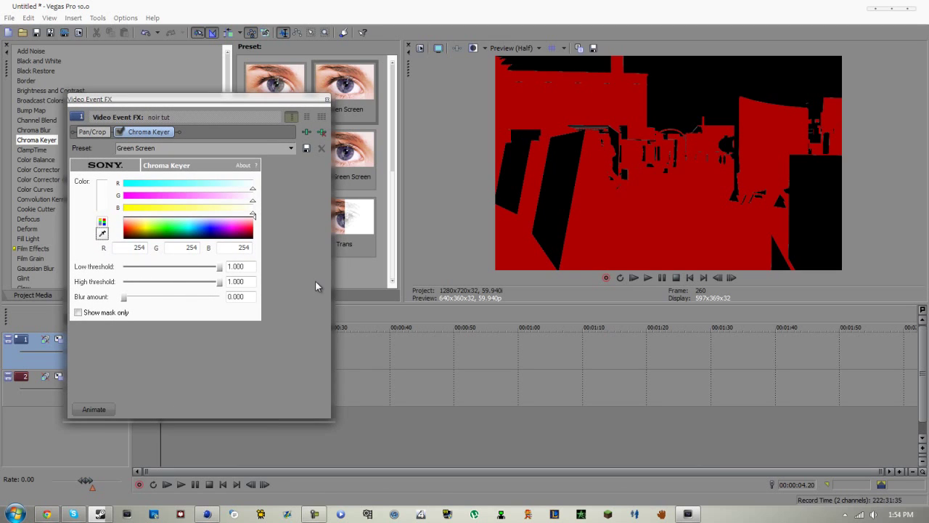
click(326, 100)
Play back the keyed animation over the red background from mid-clip and from the start
click(186, 355)
key(space)
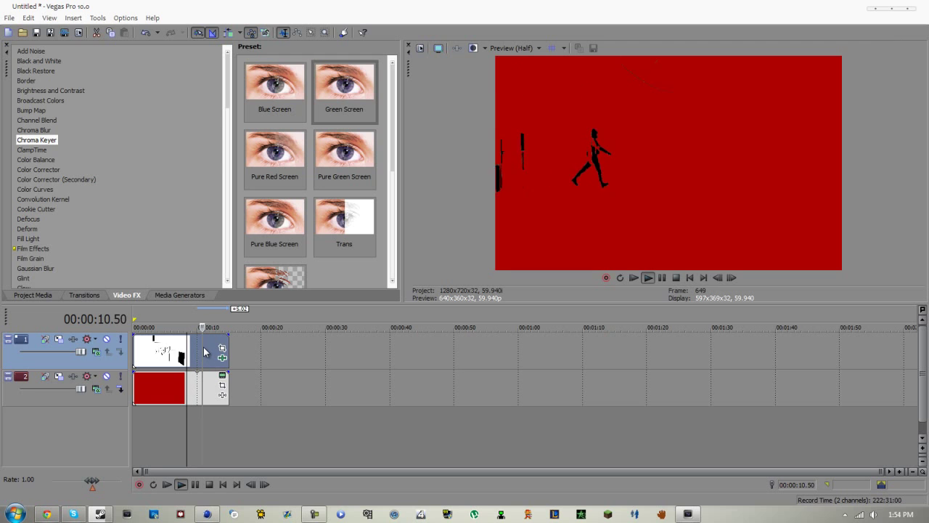
key(space)
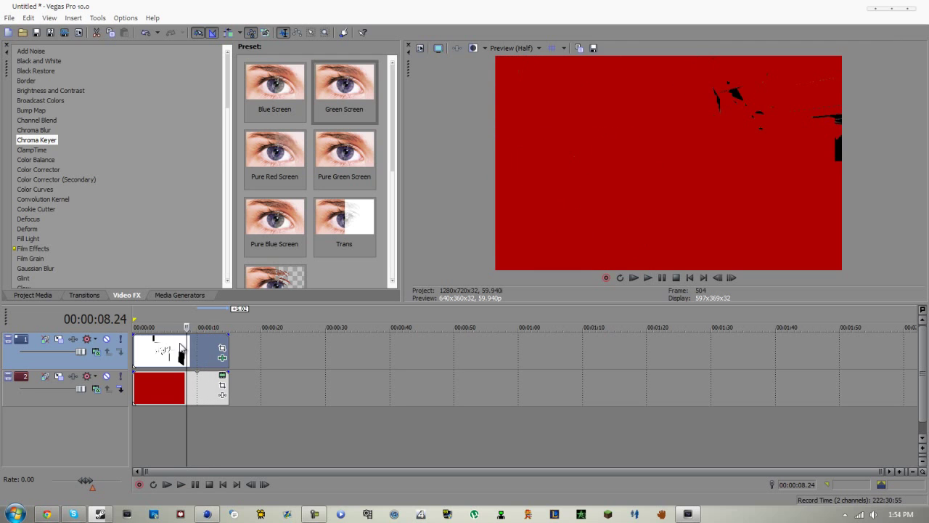
click(138, 350)
key(space)
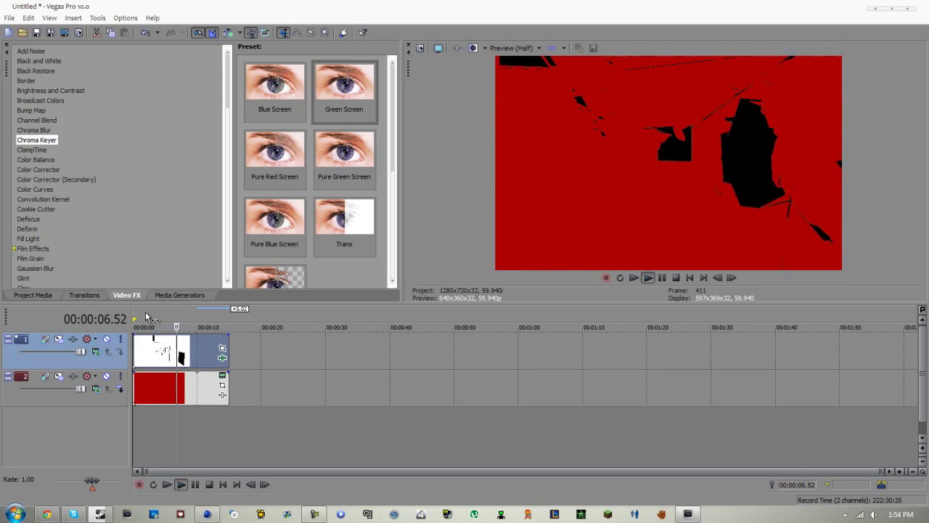
key(space)
Enlarge the video preview by reducing the timeline area's height, and briefly play the composite
drag(526, 303, 524, 380)
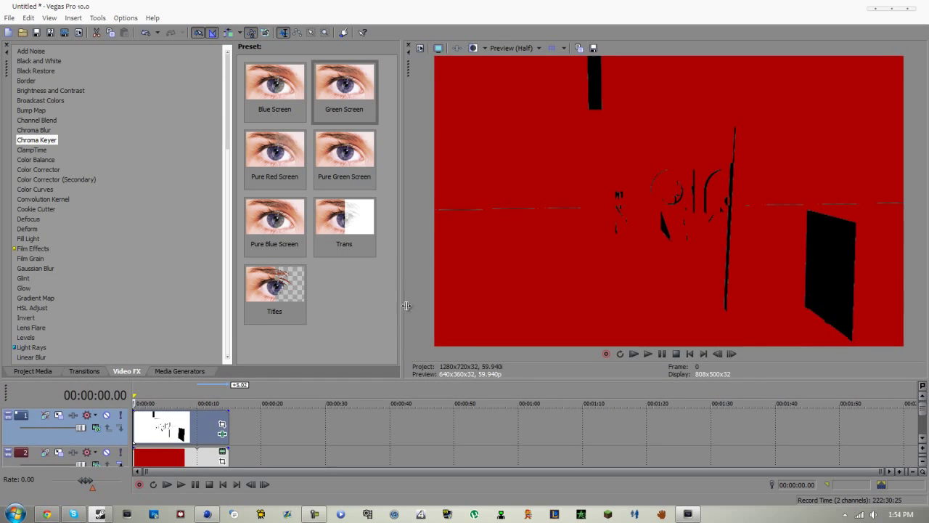
key(space)
key(space)
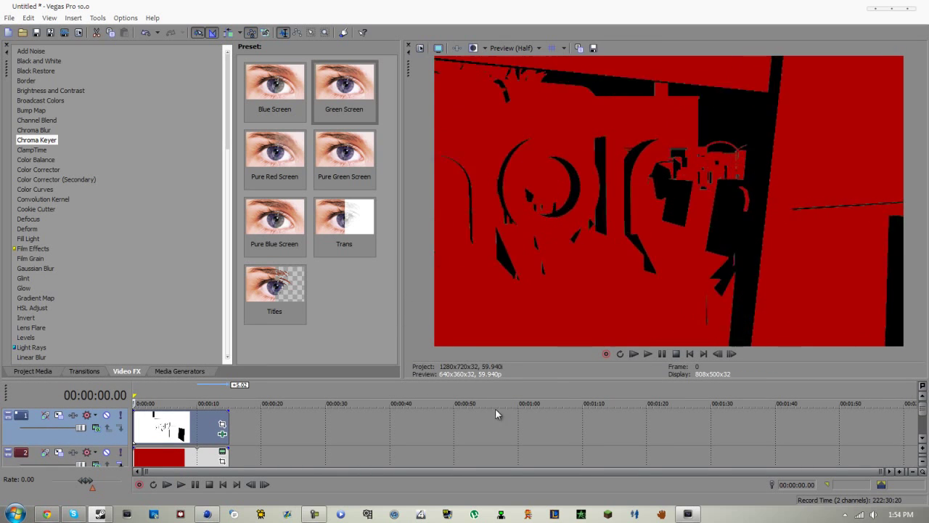
drag(497, 377, 521, 350)
Apply the Film Effects effect with the kewl preset to the red solid color clip
click(174, 432)
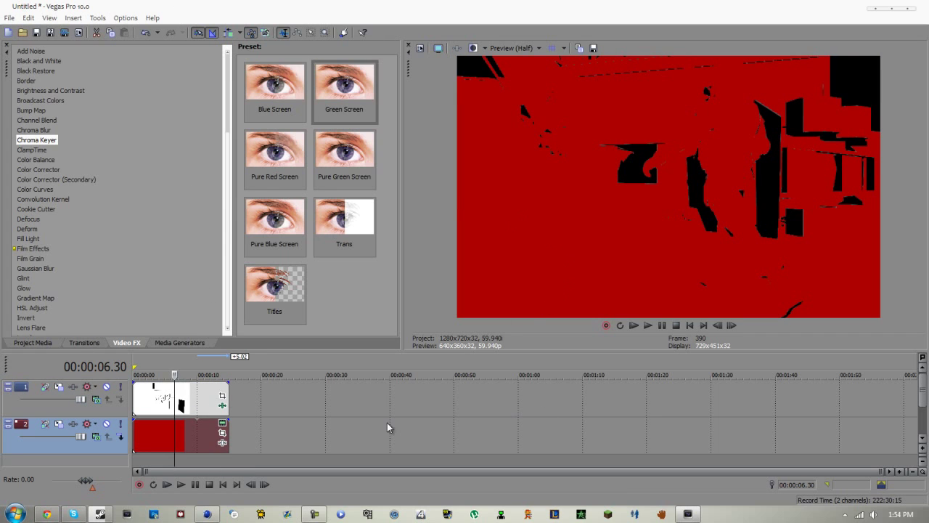
scroll(120, 185, down, 6)
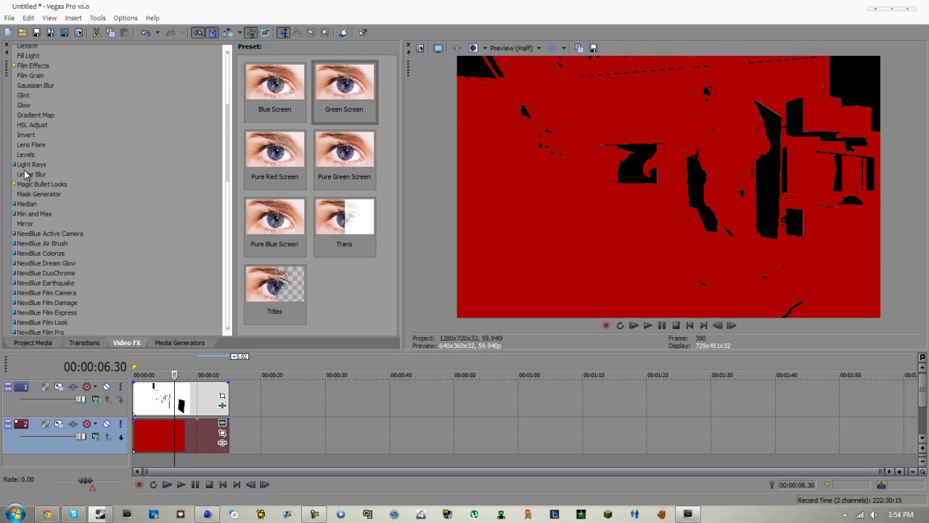
click(43, 66)
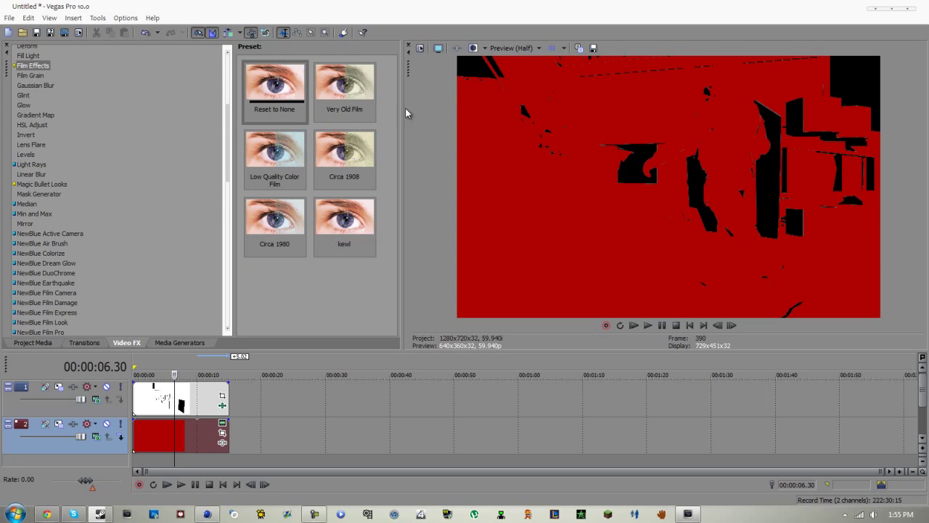
drag(335, 222, 197, 440)
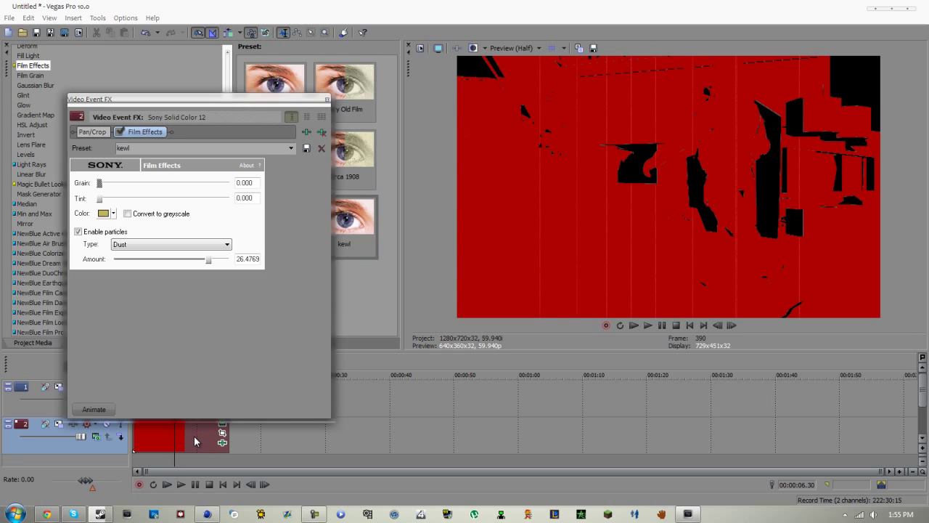
Check the Flicker, Hair and Jitter particle settings, reduce the Scratches amount to about 2.11 and close the effect settings
click(201, 245)
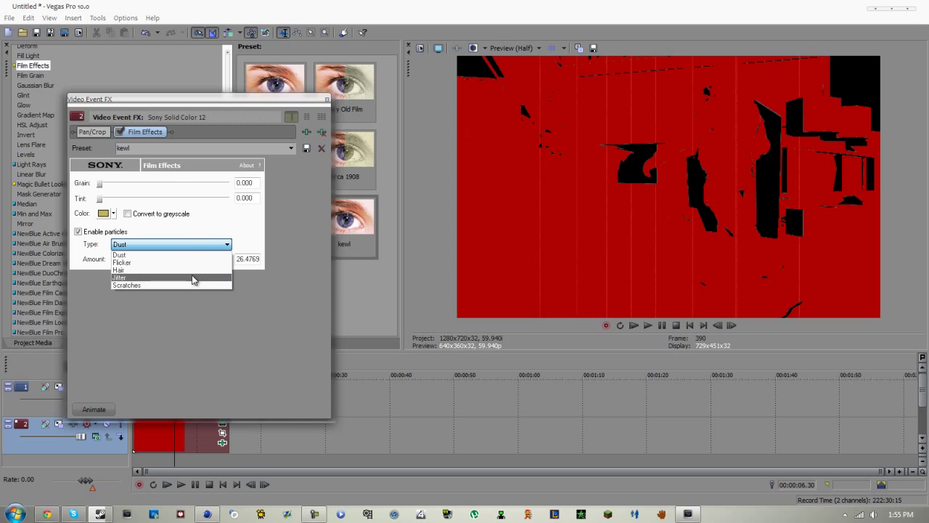
click(183, 262)
click(199, 246)
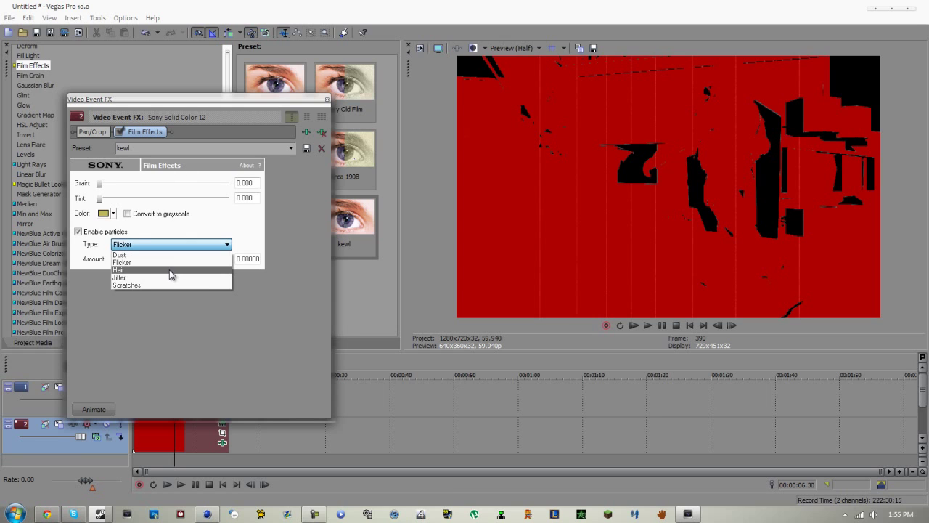
click(173, 270)
click(220, 244)
click(158, 278)
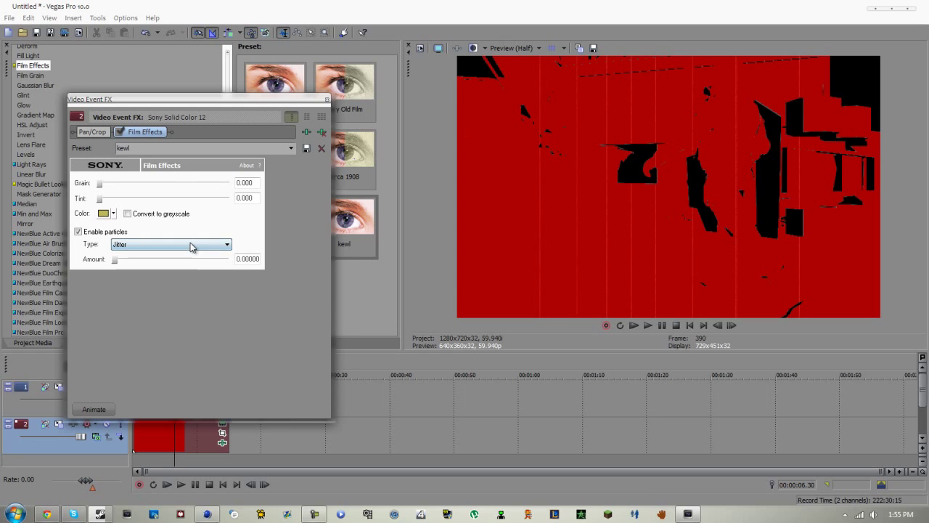
click(196, 244)
click(135, 284)
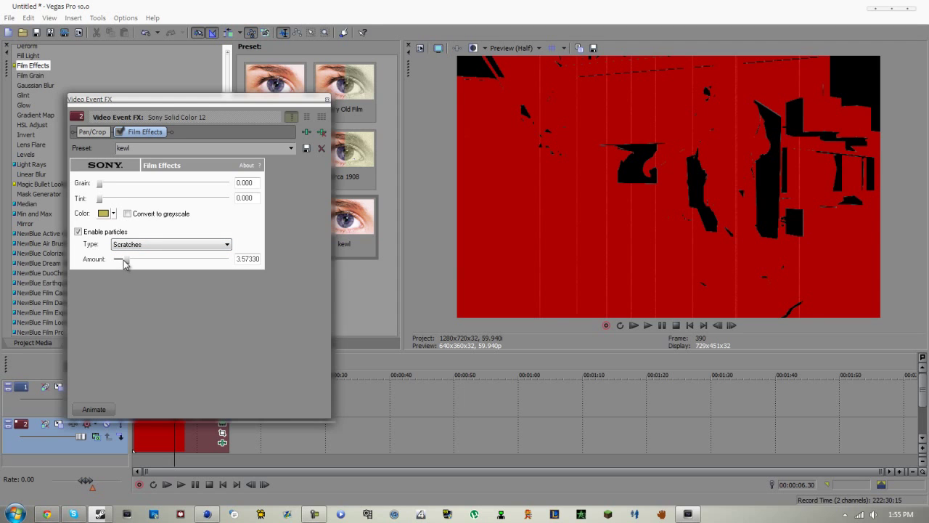
drag(124, 263, 120, 263)
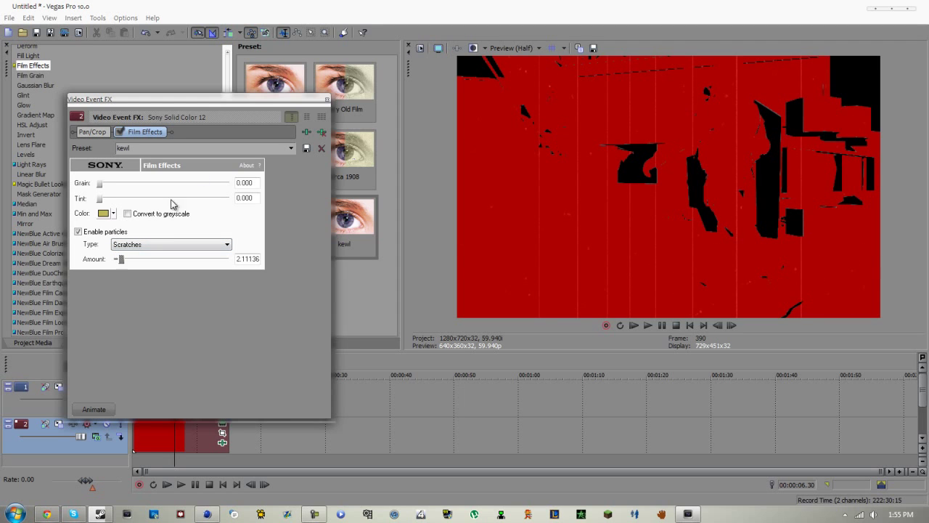
click(327, 99)
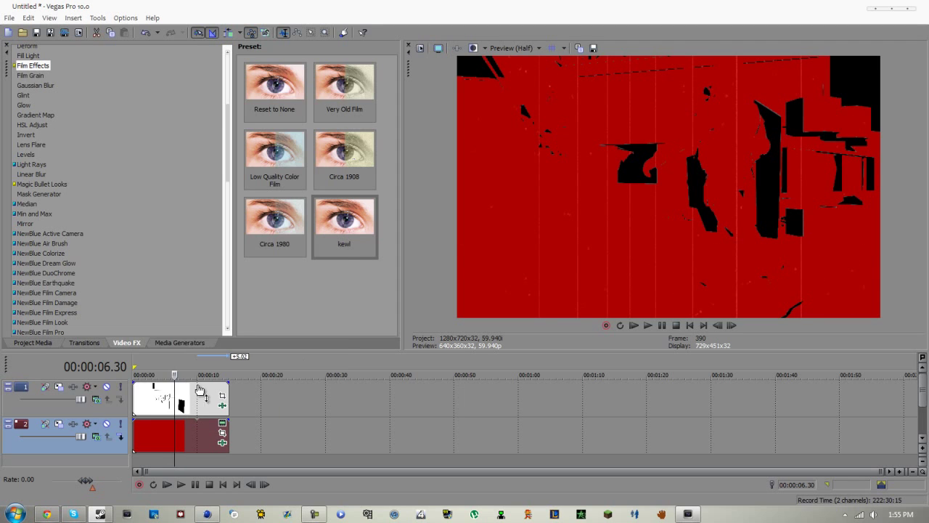
Play the finished composite from the beginning and again from about 6 seconds to review the film effect
click(133, 391)
key(space)
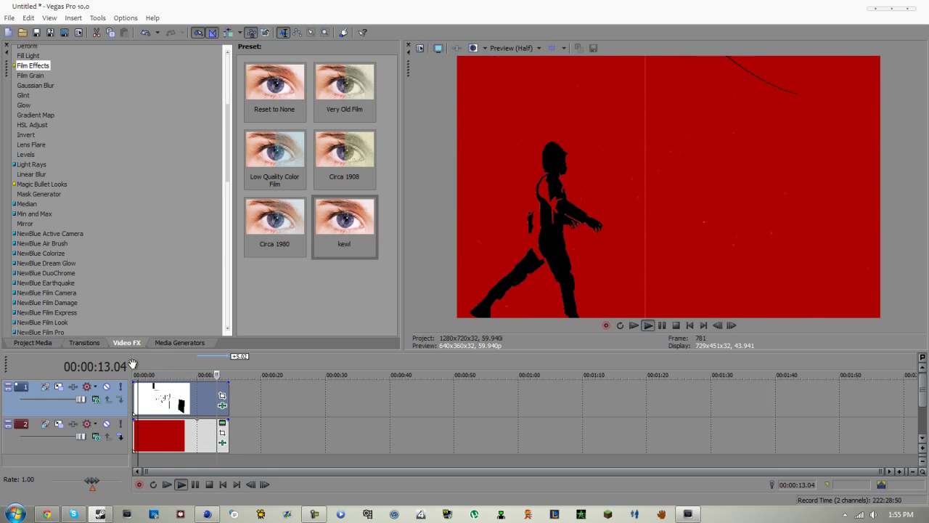
click(173, 394)
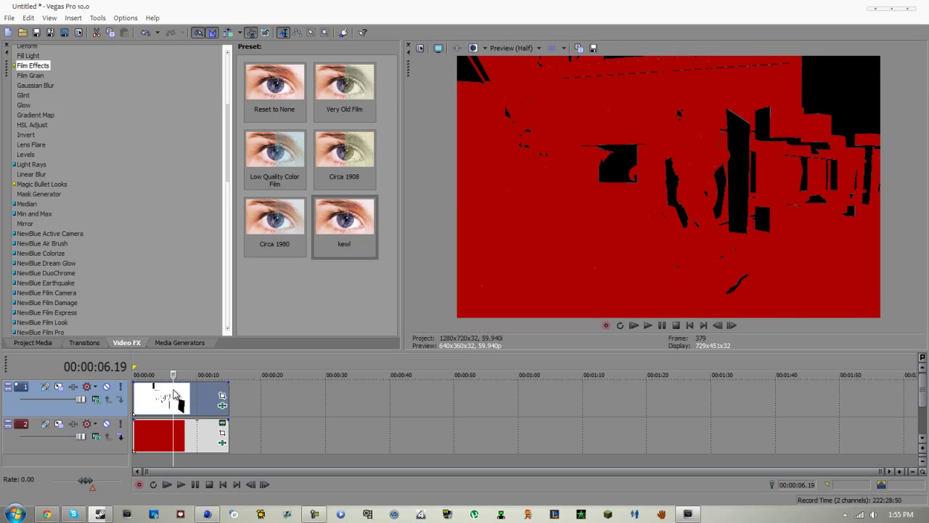
key(space)
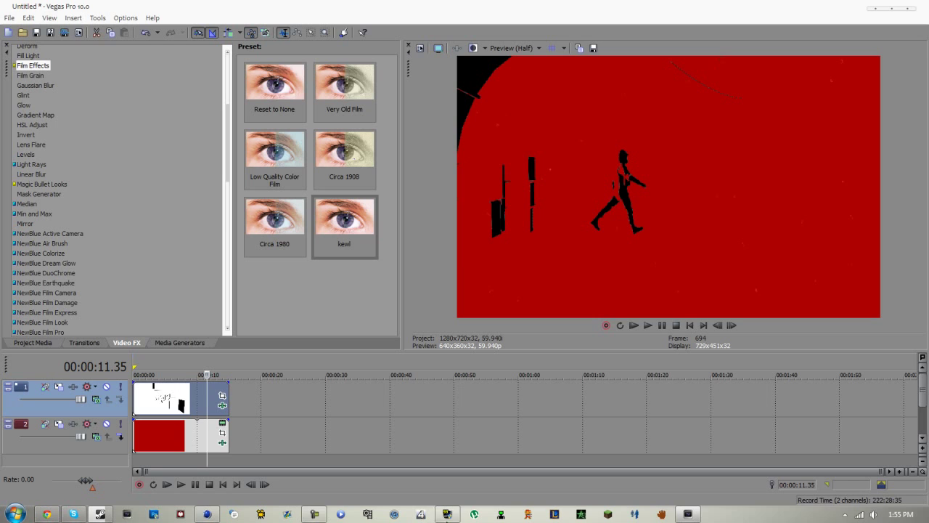
click(321, 518)
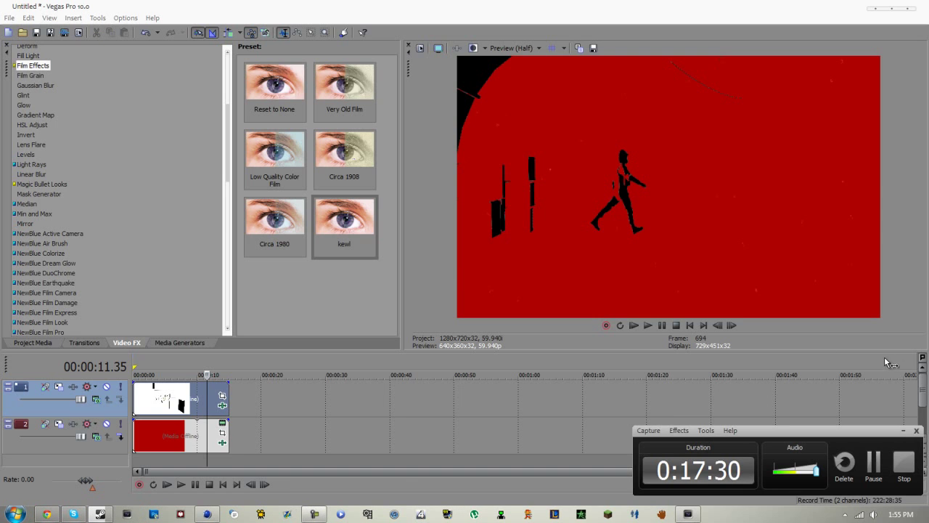